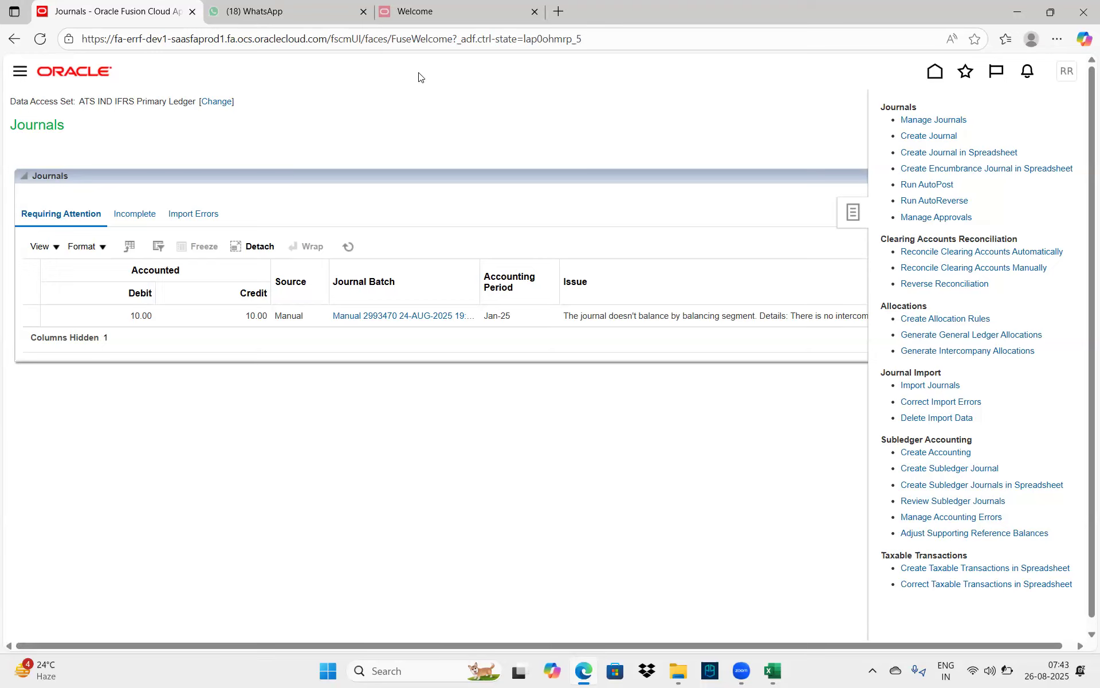
Switch to the demo environment's Welcome page and open the Navigator menu
{"action": "left_click", "coordinate": [410, 20]}
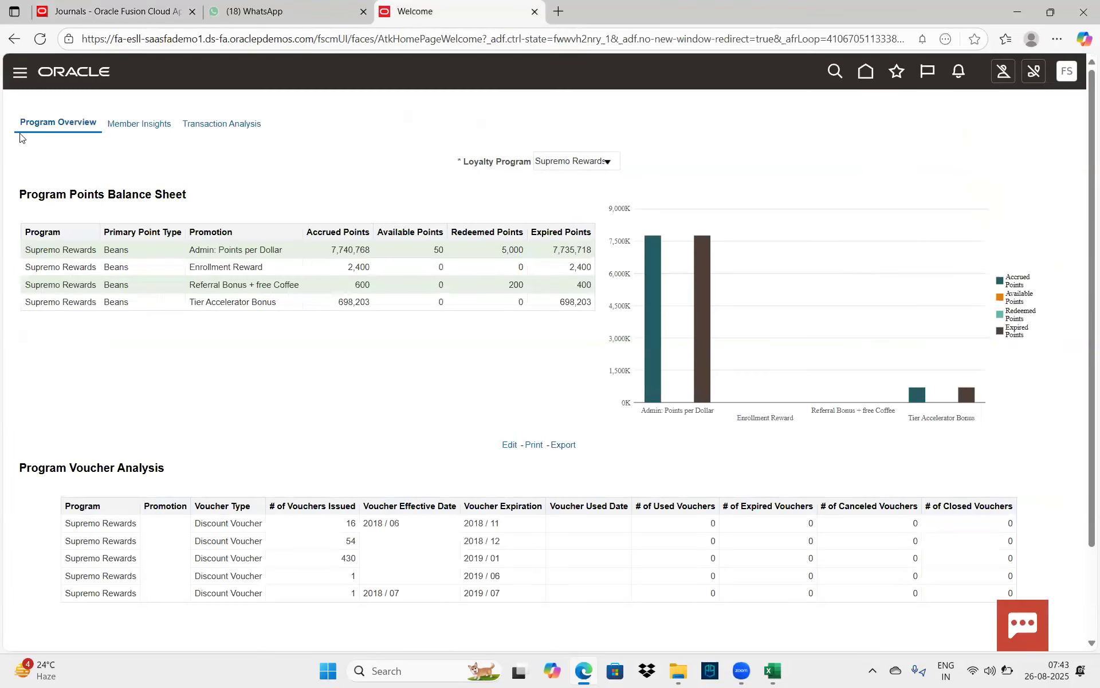
{"action": "left_click", "coordinate": [19, 75]}
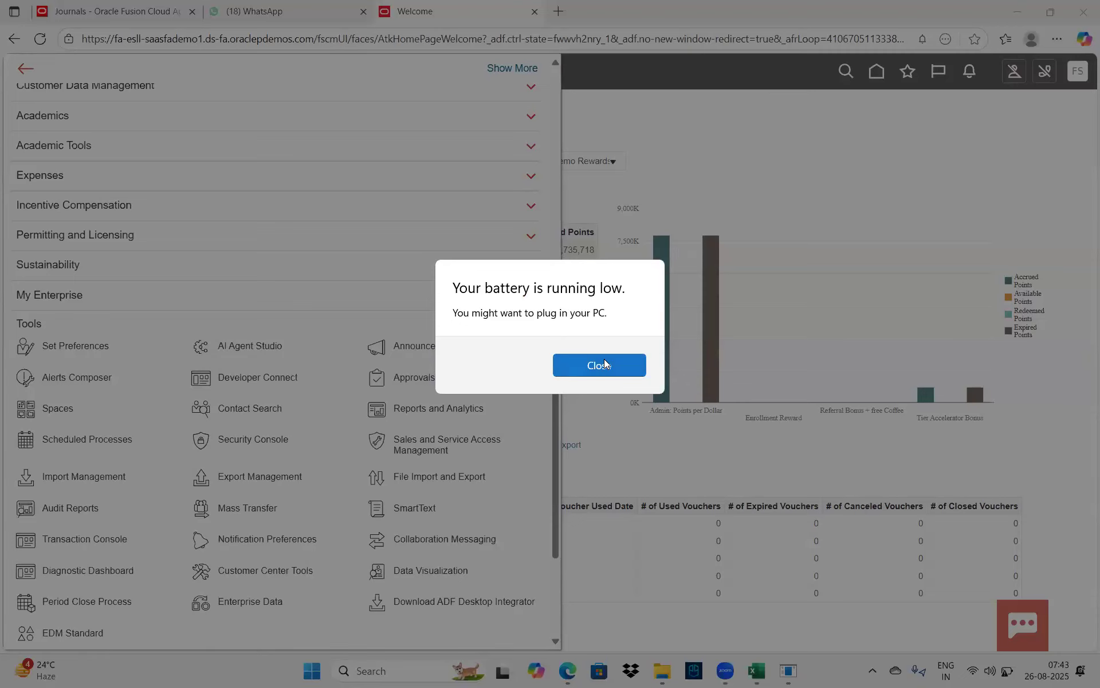
Close the Windows low-battery warning to reveal the Navigator's Tools group
{"action": "left_click", "coordinate": [599, 365]}
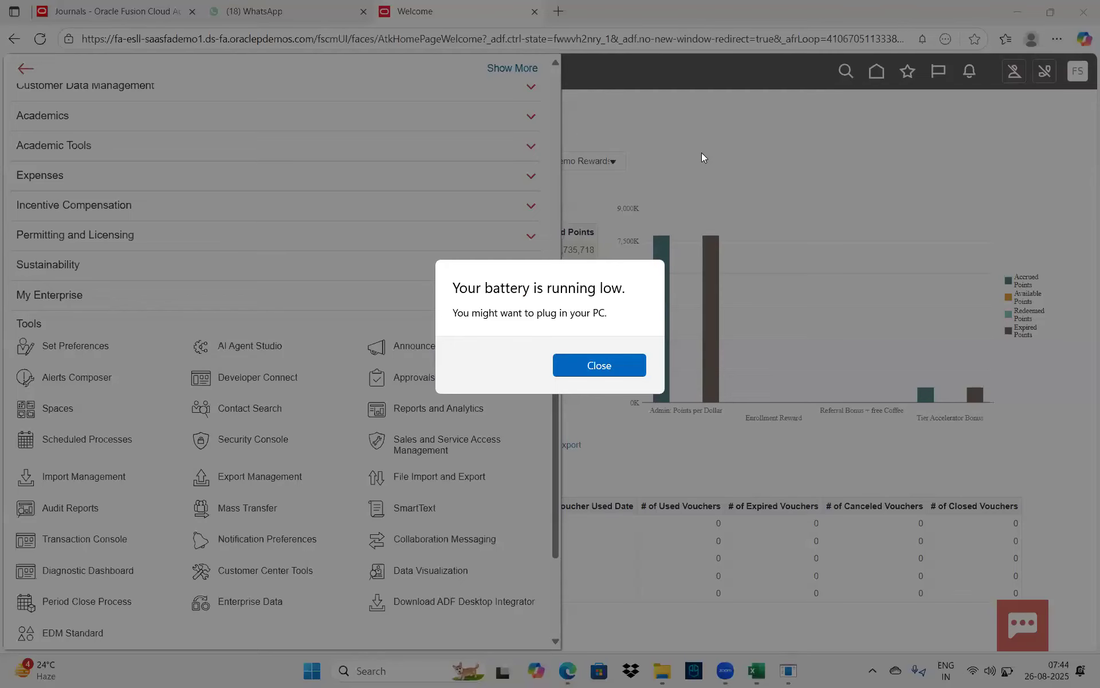
{"action": "left_click", "coordinate": [587, 367]}
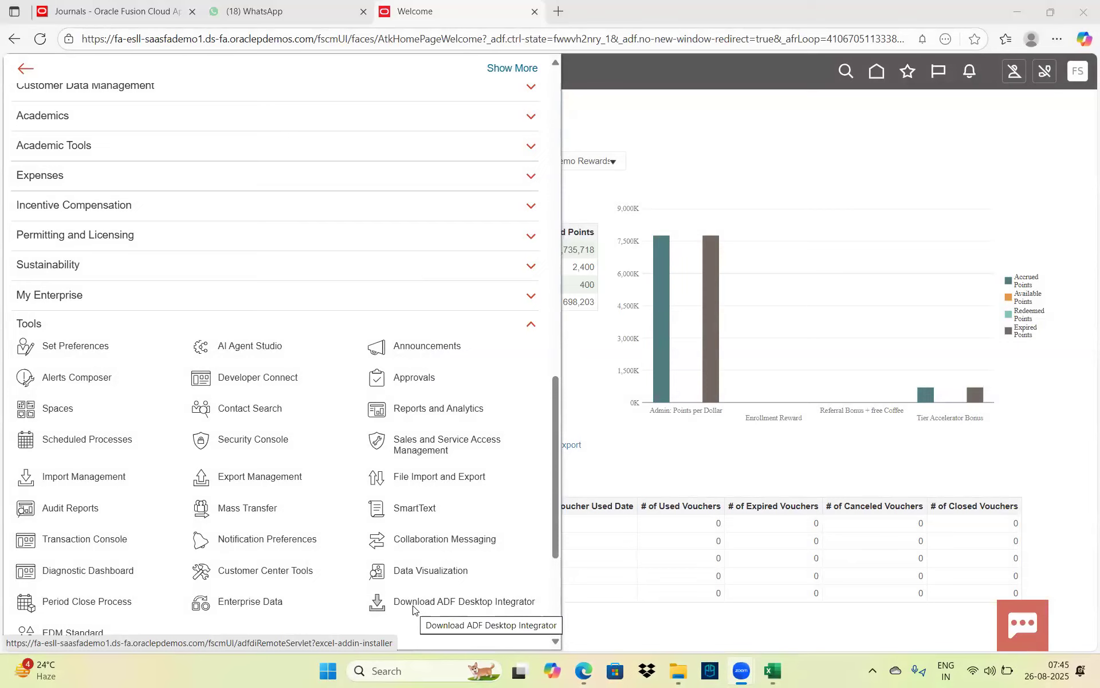
Find the ADFdi installer in Downloads with full names shown, then return to the Journals page
{"action": "left_click", "coordinate": [678, 674]}
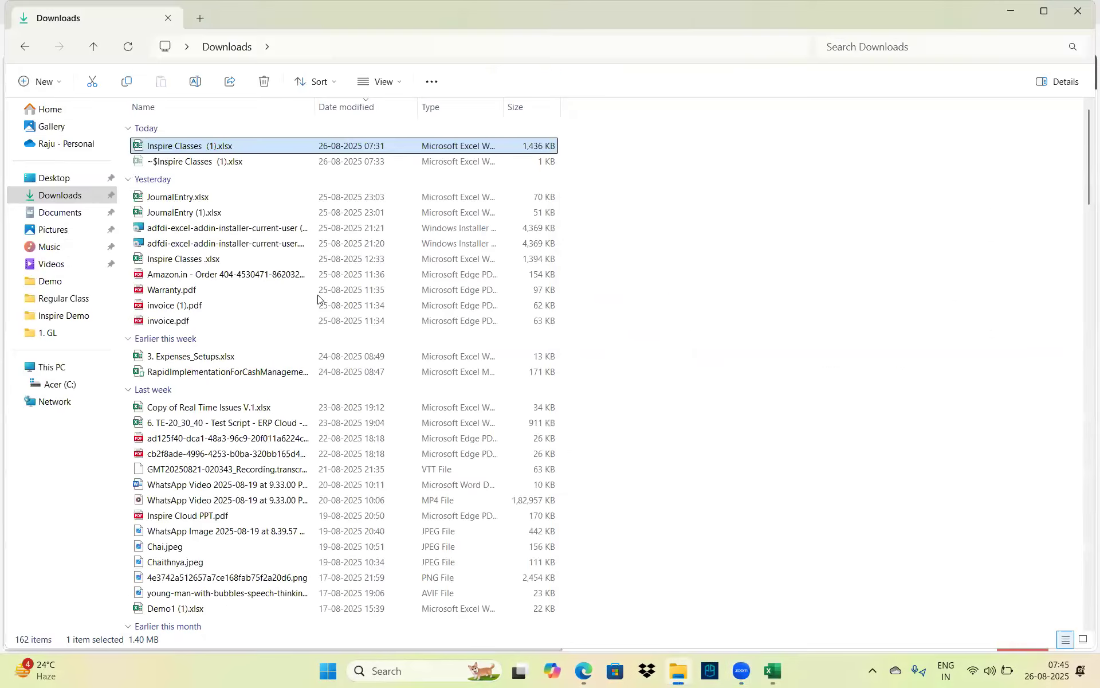
{"action": "left_click", "coordinate": [177, 230]}
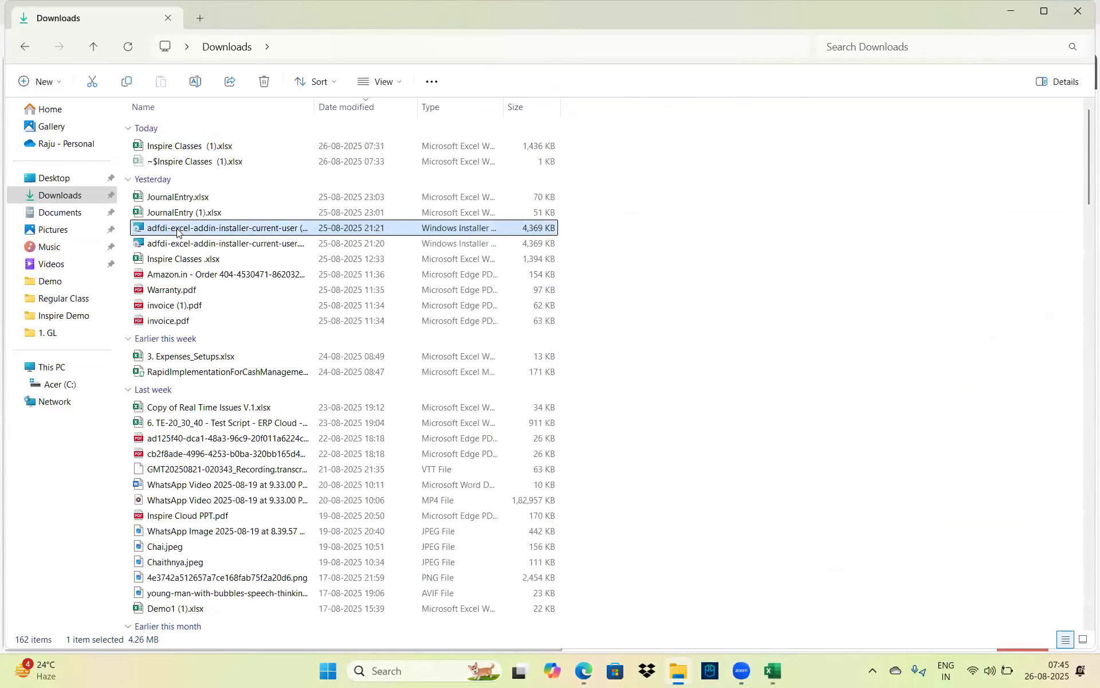
{"action": "double_click", "coordinate": [323, 109]}
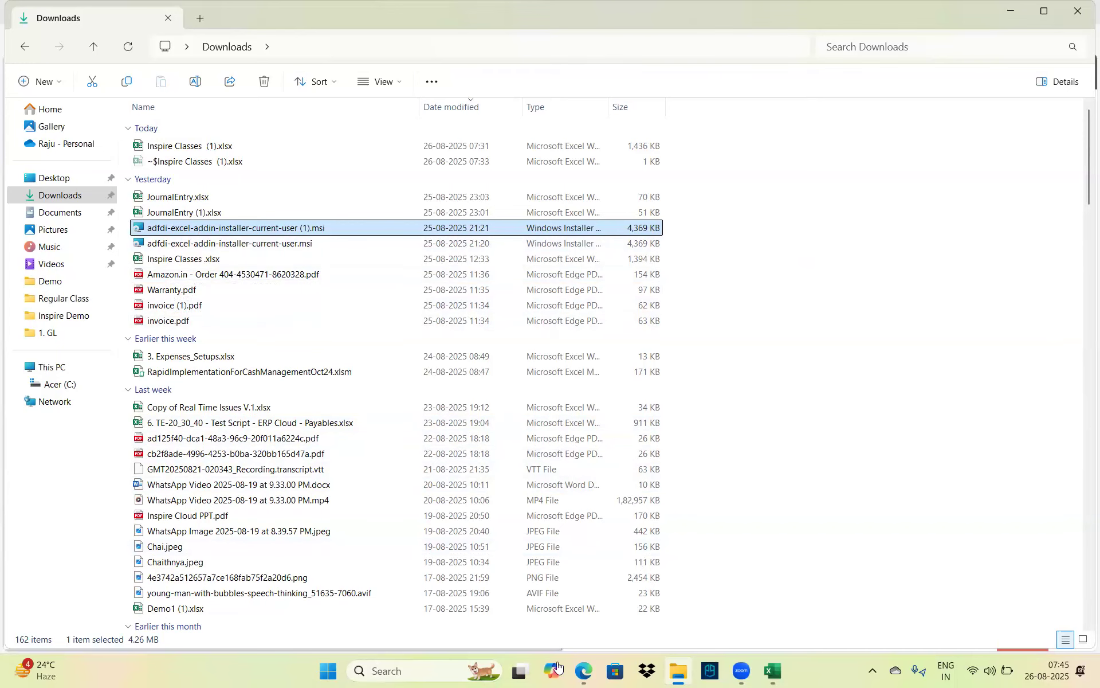
{"action": "left_click", "coordinate": [583, 671]}
{"action": "left_click", "coordinate": [87, 6]}
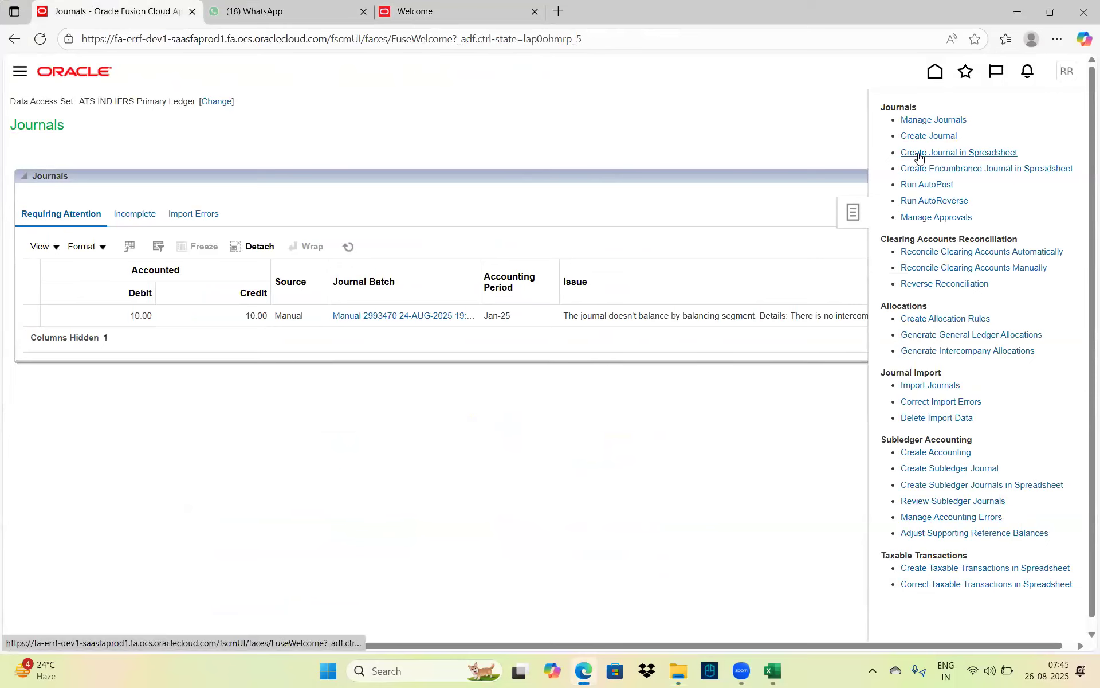
Download the Create Journal in Spreadsheet workbook and open JournalEntry (2).xlsx
{"action": "left_click", "coordinate": [963, 153]}
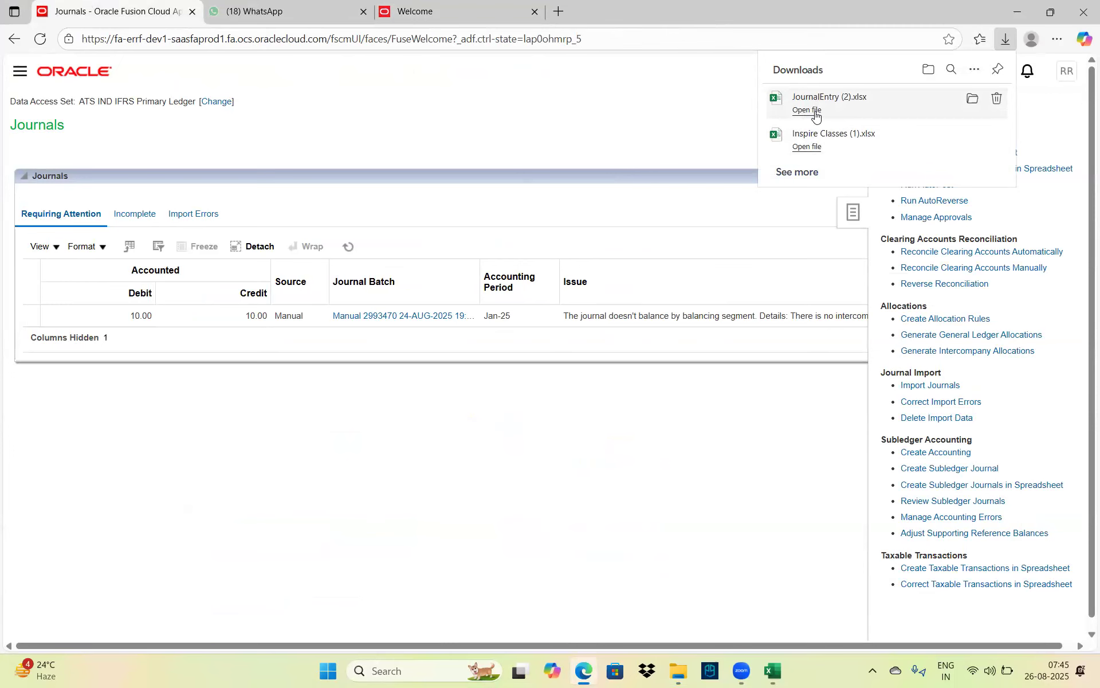
{"action": "key", "text": "alt+Tab"}
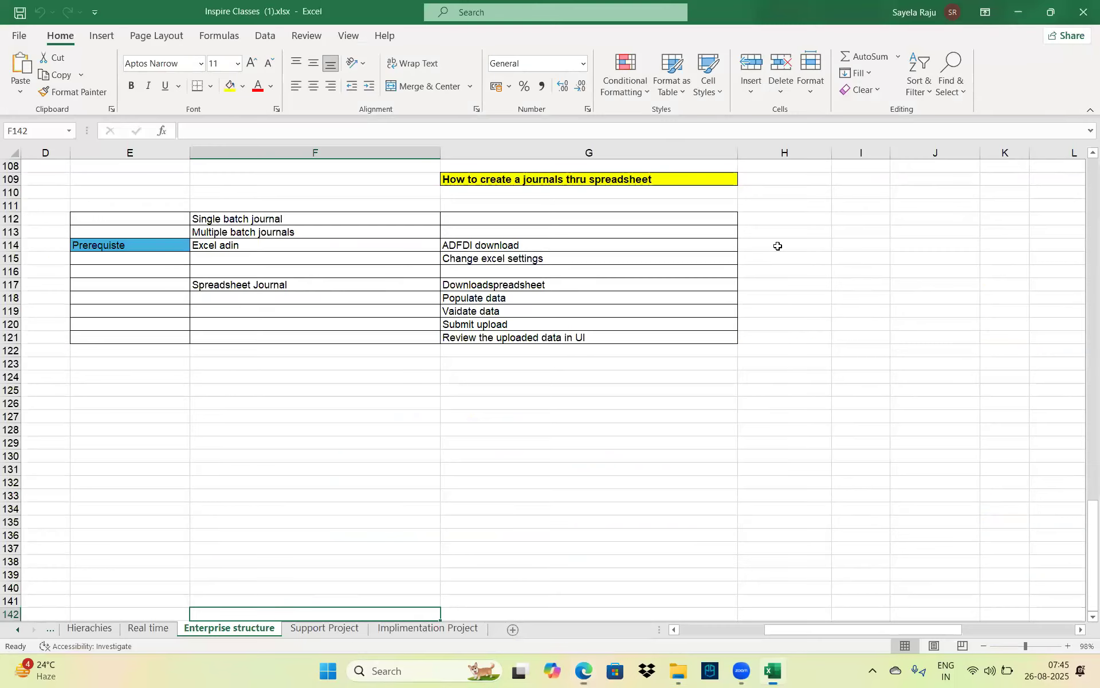
{"action": "left_click", "coordinate": [803, 307]}
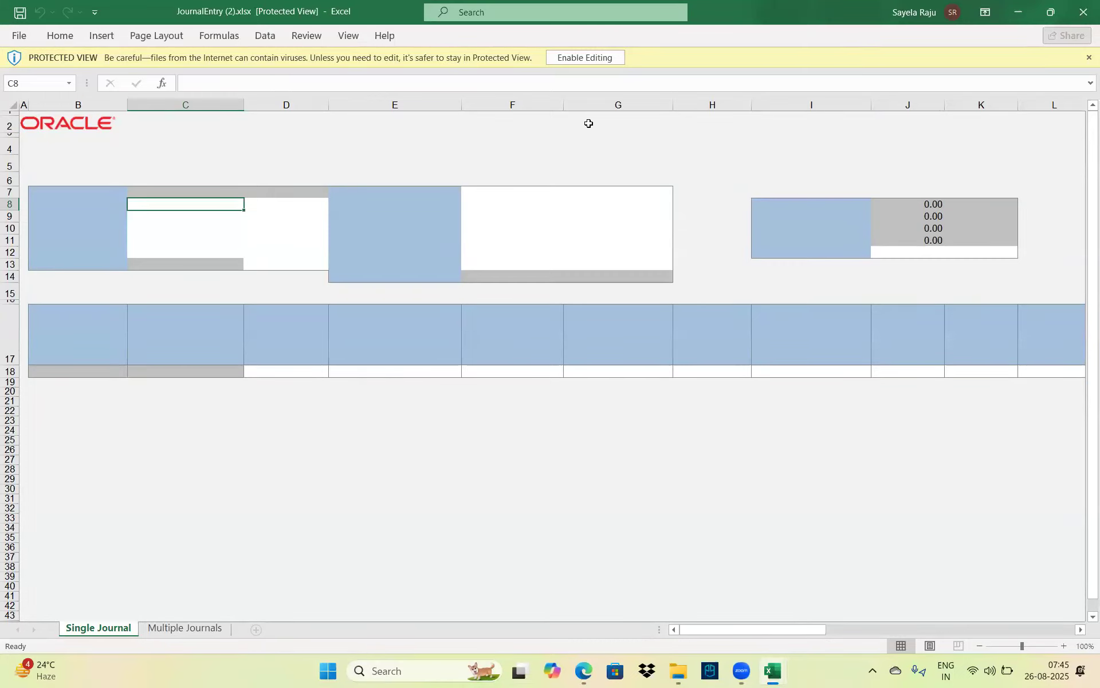
Enable editing on JournalEntry (2).xlsx and accept connecting to the Oracle Fusion application
{"action": "left_click", "coordinate": [590, 59]}
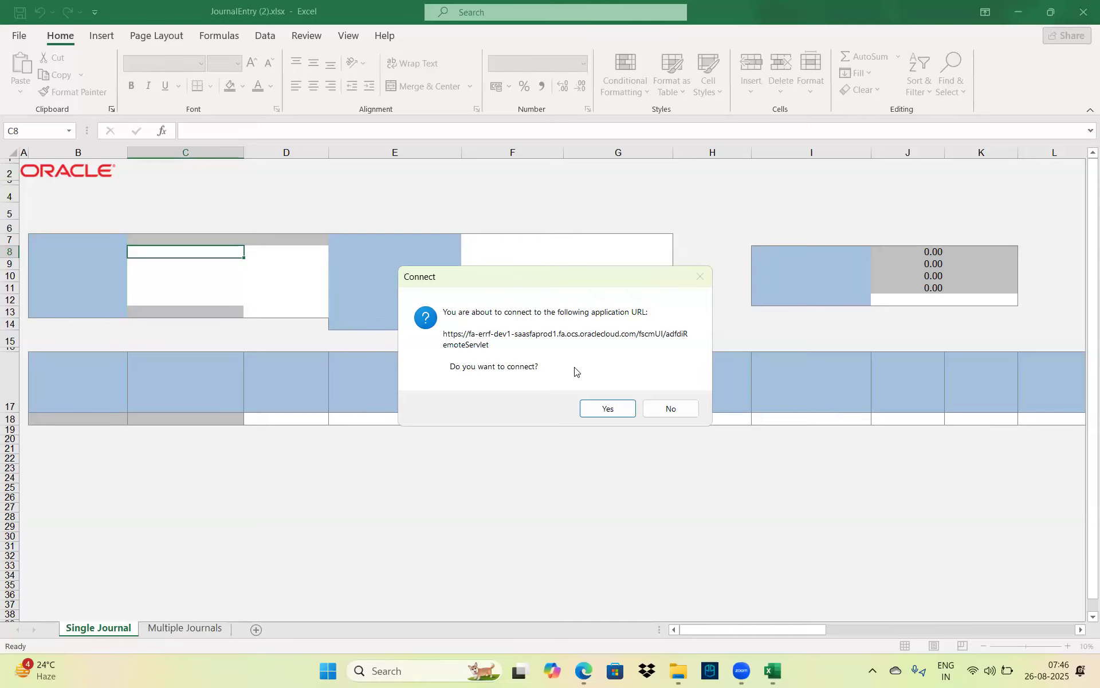
{"action": "left_click", "coordinate": [586, 409]}
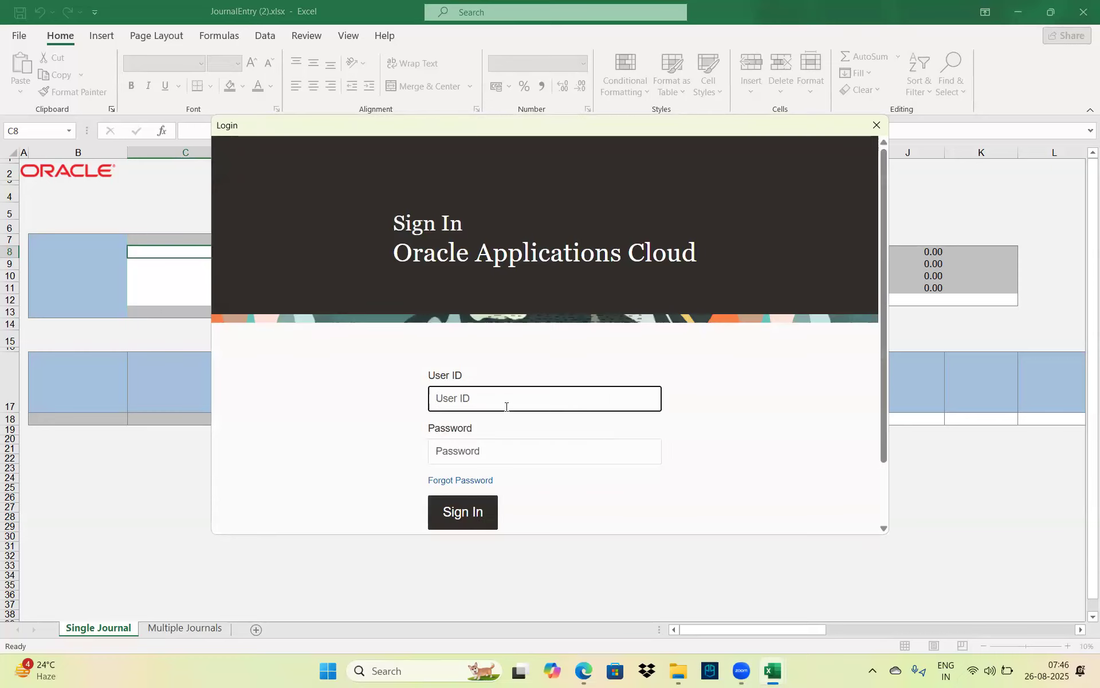
Enter the user ID and account password in the Oracle login and submit
{"action": "key", "text": "Caps_Lock"}
{"action": "key", "text": "Caps_Lock"}
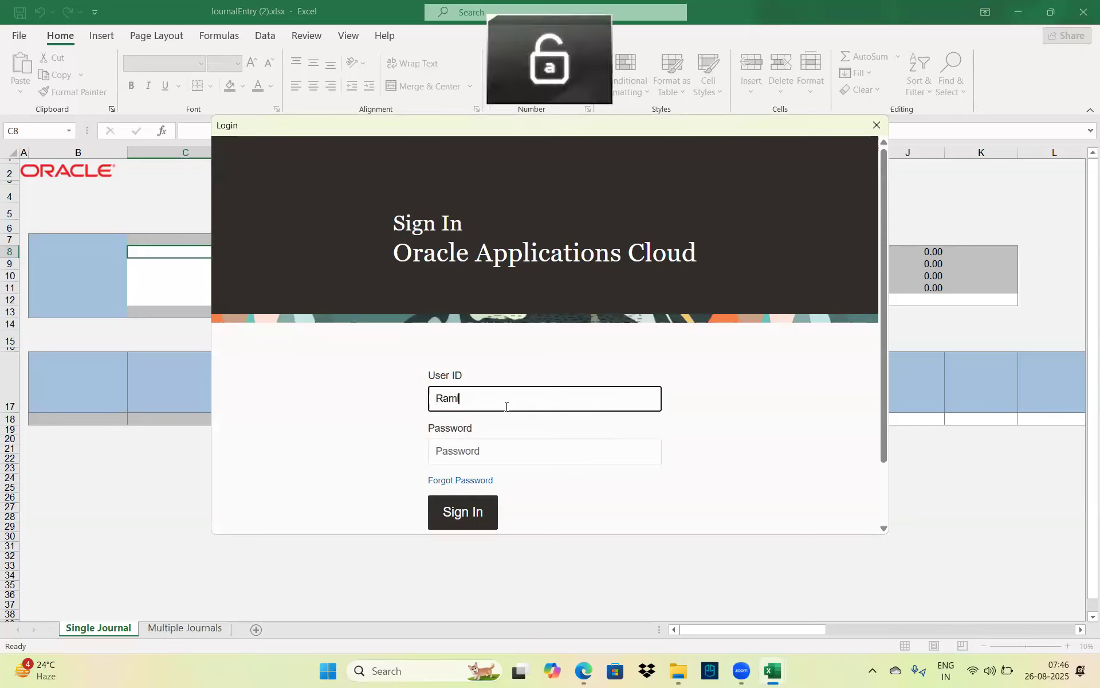
{"action": "key", "text": "Caps_Lock"}
{"action": "key", "text": "Caps_Lock"}
{"action": "key", "text": "Tab"}
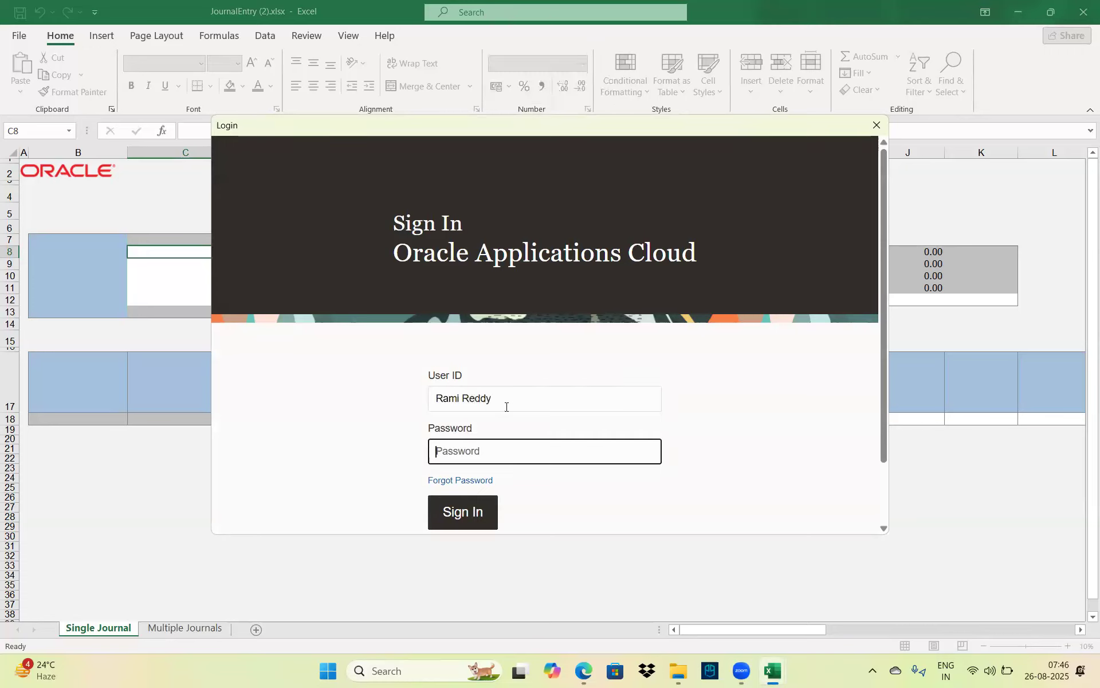
{"action": "key", "text": "Caps_Lock"}
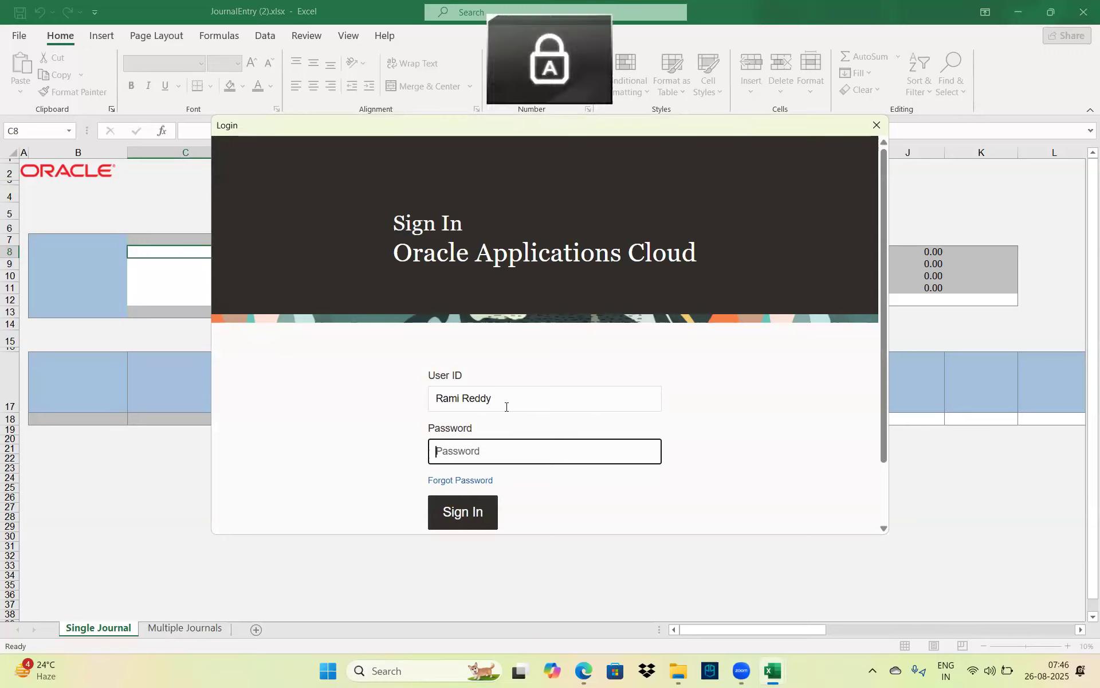
{"action": "type", "text": "•"}
{"action": "key", "text": "Caps_Lock"}
{"action": "type", "text": "•"}
{"action": "type", "text": "•••••"}
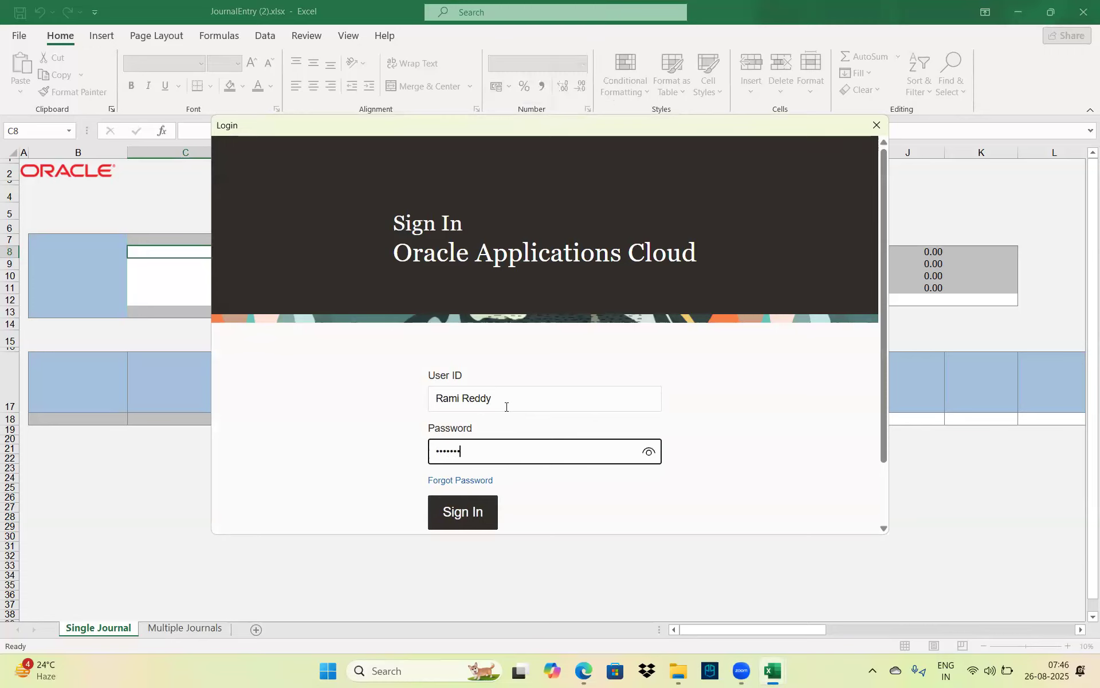
{"action": "type", "text": "••••"}
{"action": "left_click", "coordinate": [455, 515]}
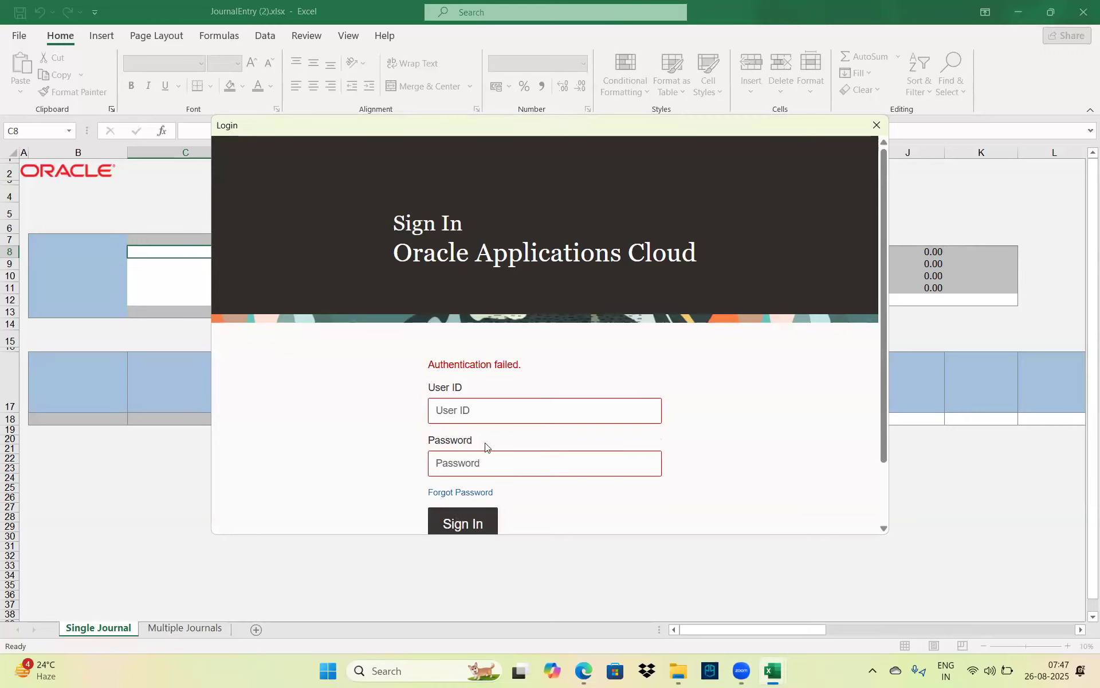
Re-enter the user ID and password, retry signing in, then close the failed Login window
{"action": "left_click", "coordinate": [481, 405]}
{"action": "key", "text": "Caps_Lock"}
{"action": "key", "text": "Caps_Lock"}
{"action": "key", "text": "Caps_Lock"}
{"action": "key", "text": "Caps_Lock"}
{"action": "key", "text": "Tab"}
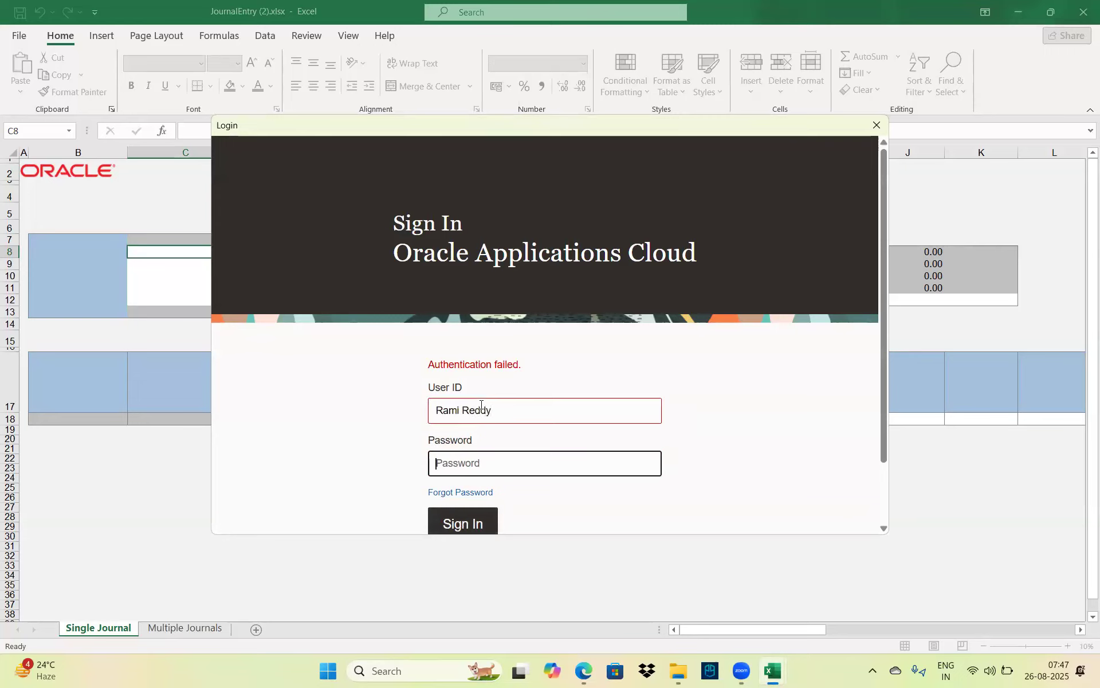
{"action": "key", "text": "Caps_Lock"}
{"action": "type", "text": "P"}
{"action": "key", "text": "Caps_Lock"}
{"action": "type", "text": "assword"}
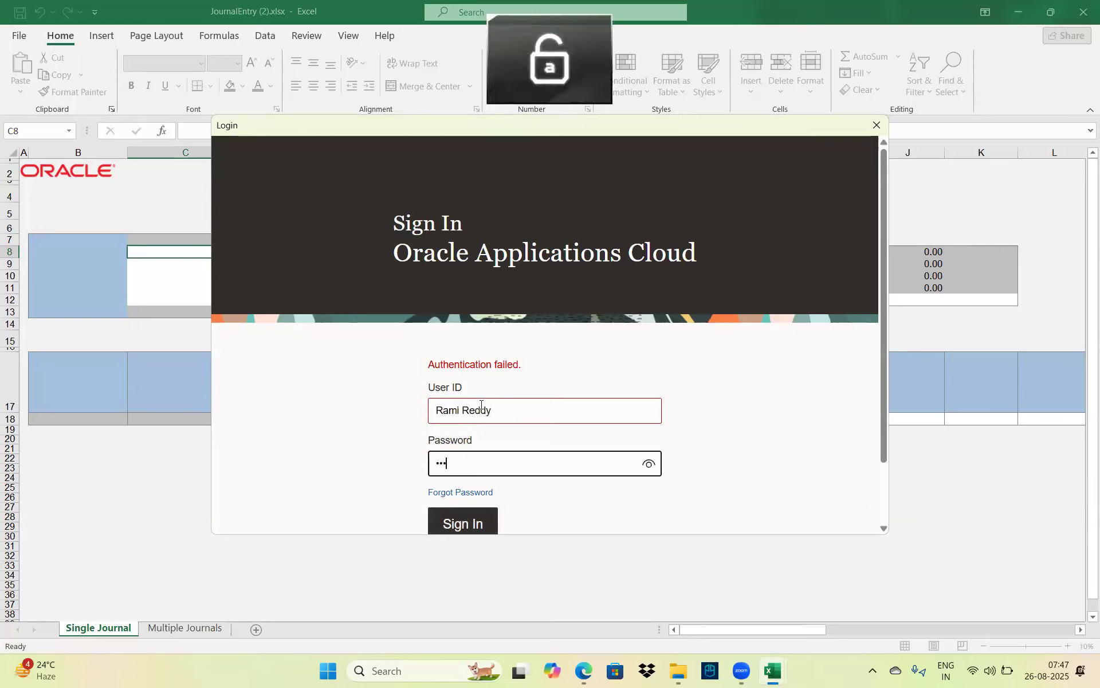
{"action": "type", "text": "123"}
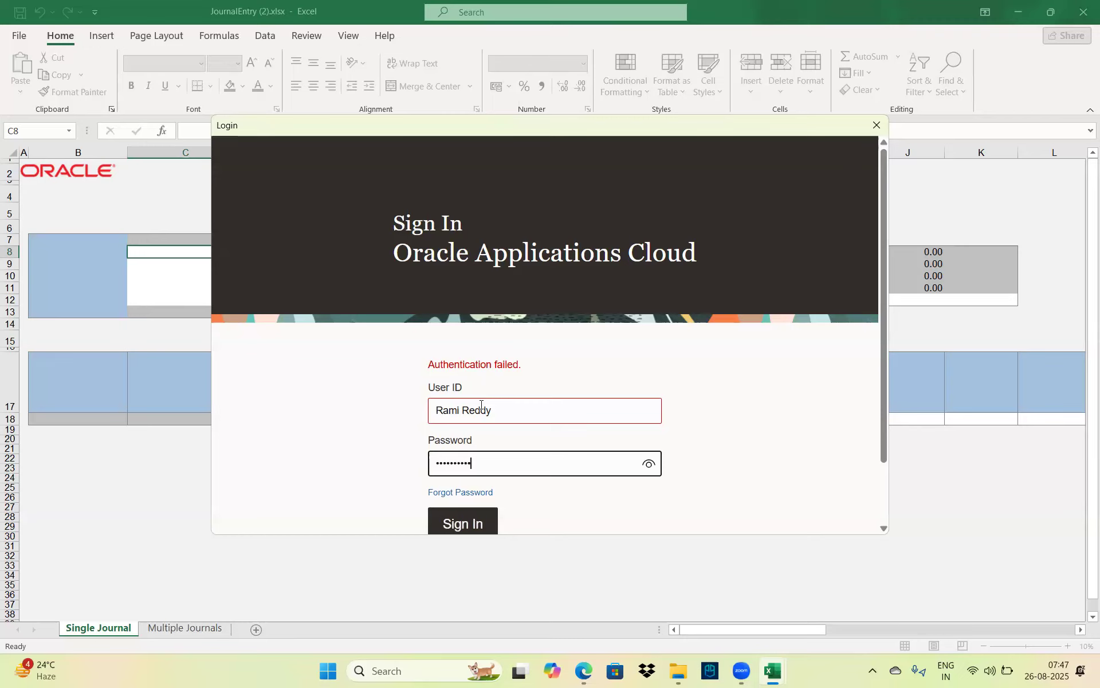
{"action": "left_click", "coordinate": [465, 518]}
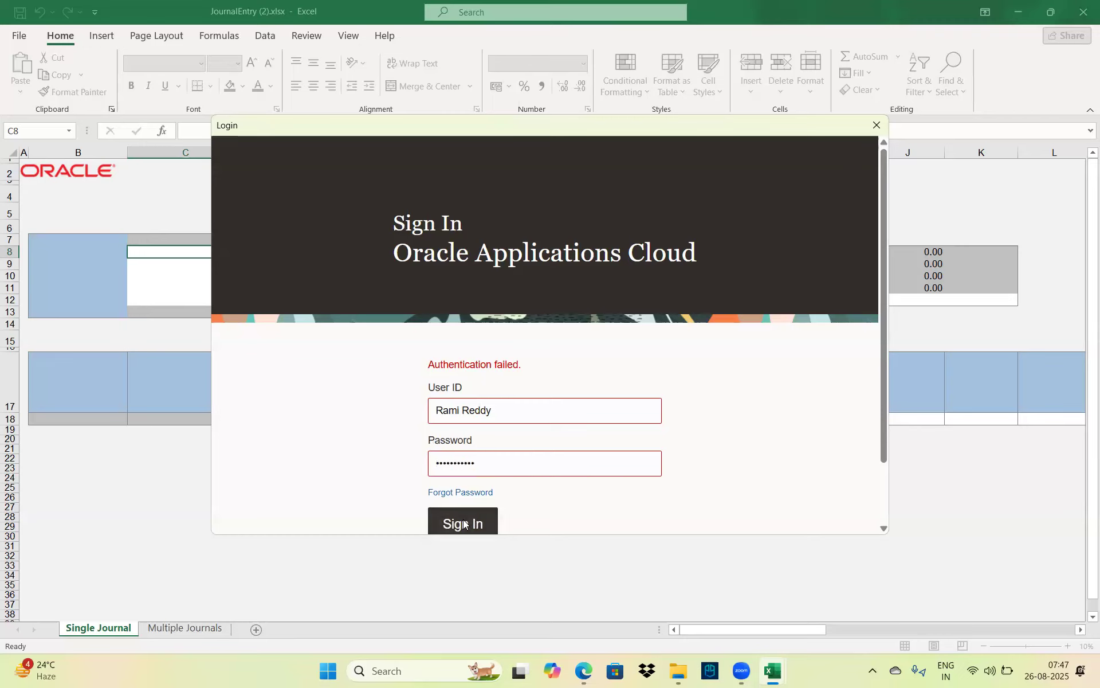
{"action": "left_click_drag", "start_coordinate": [883, 182], "coordinate": [915, 197]}
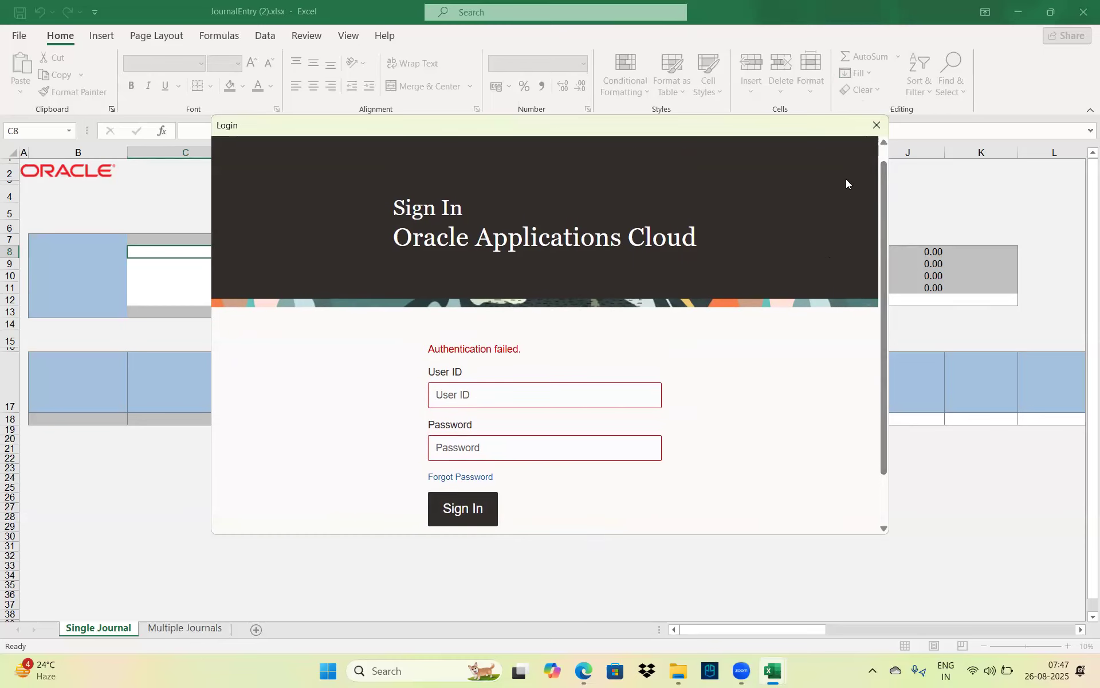
{"action": "left_click", "coordinate": [878, 125]}
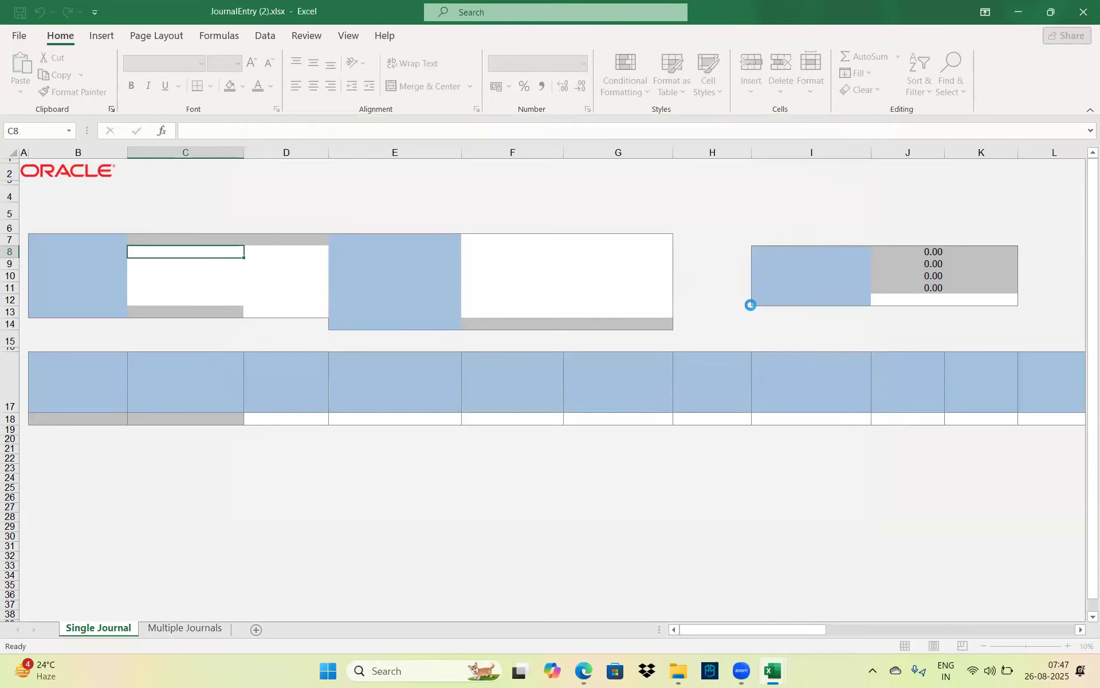
Dismiss Connection Canceled, close JournalEntry (2) in Excel, and return to the demo Welcome page
{"action": "left_click", "coordinate": [681, 364]}
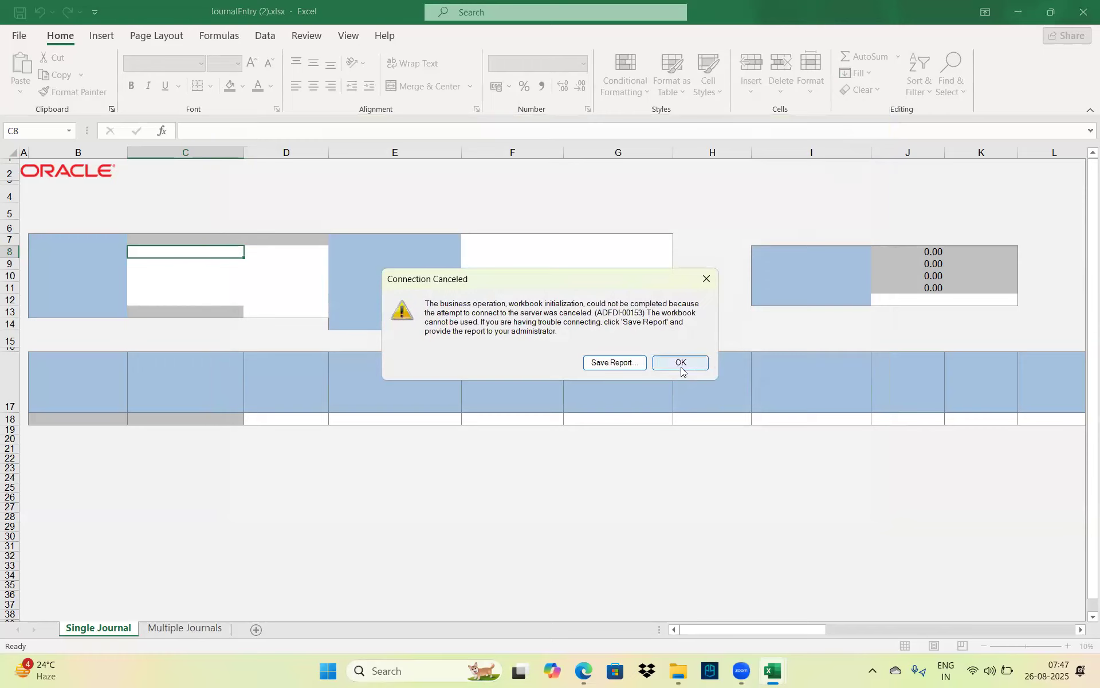
{"action": "left_click", "coordinate": [1082, 6]}
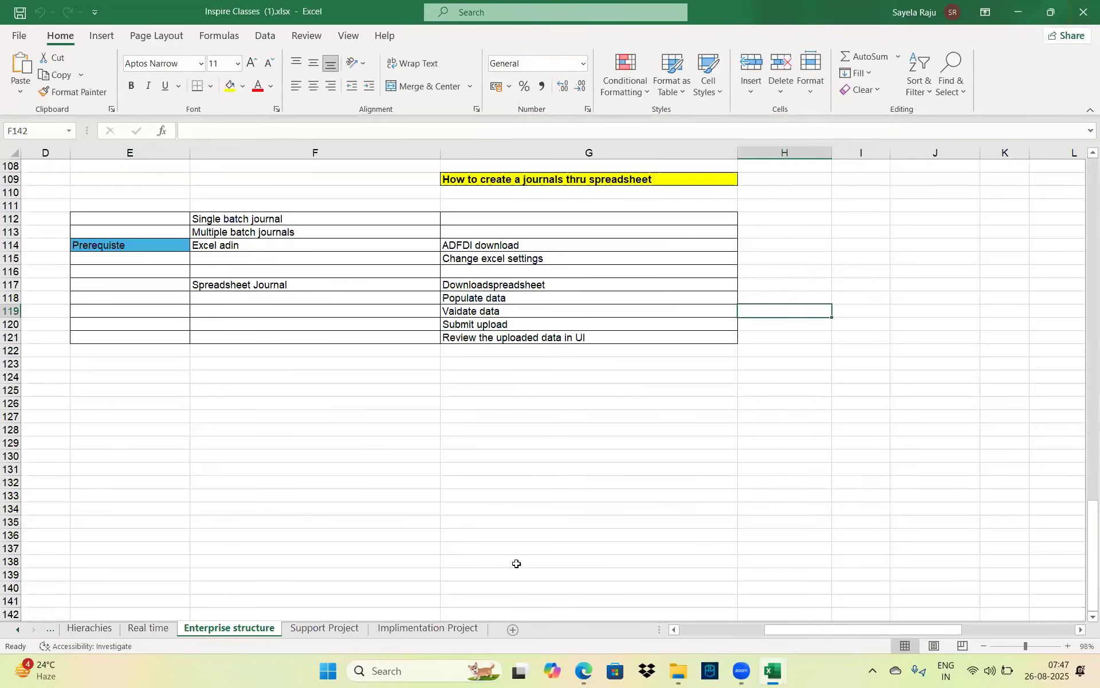
{"action": "left_click", "coordinate": [682, 675]}
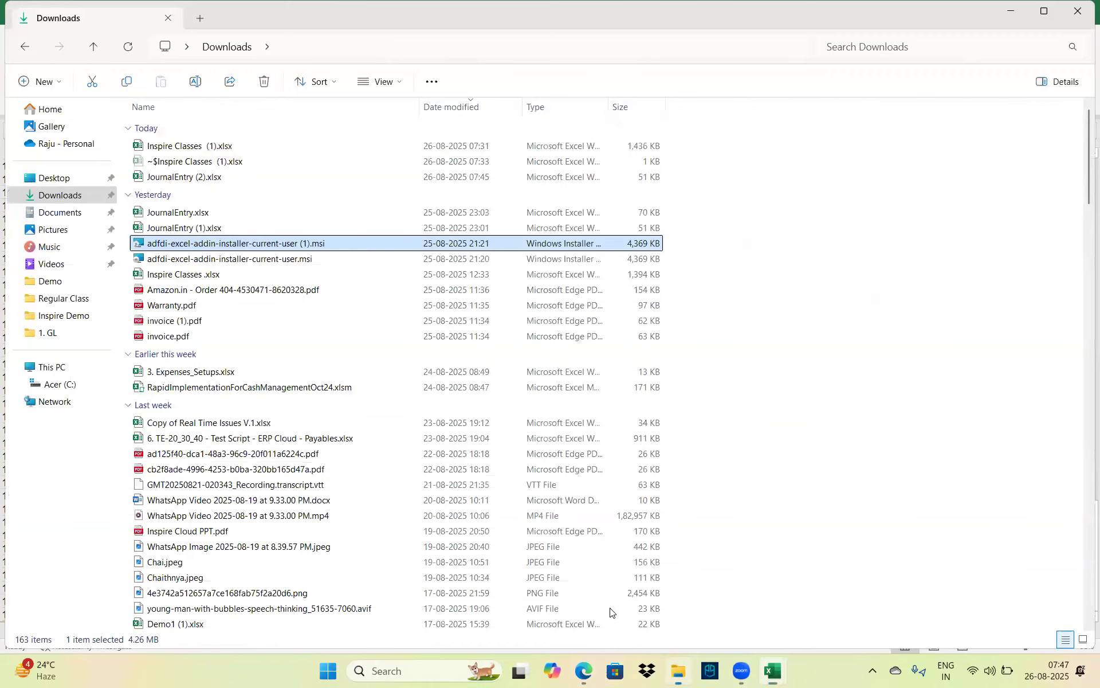
{"action": "left_click", "coordinate": [584, 672]}
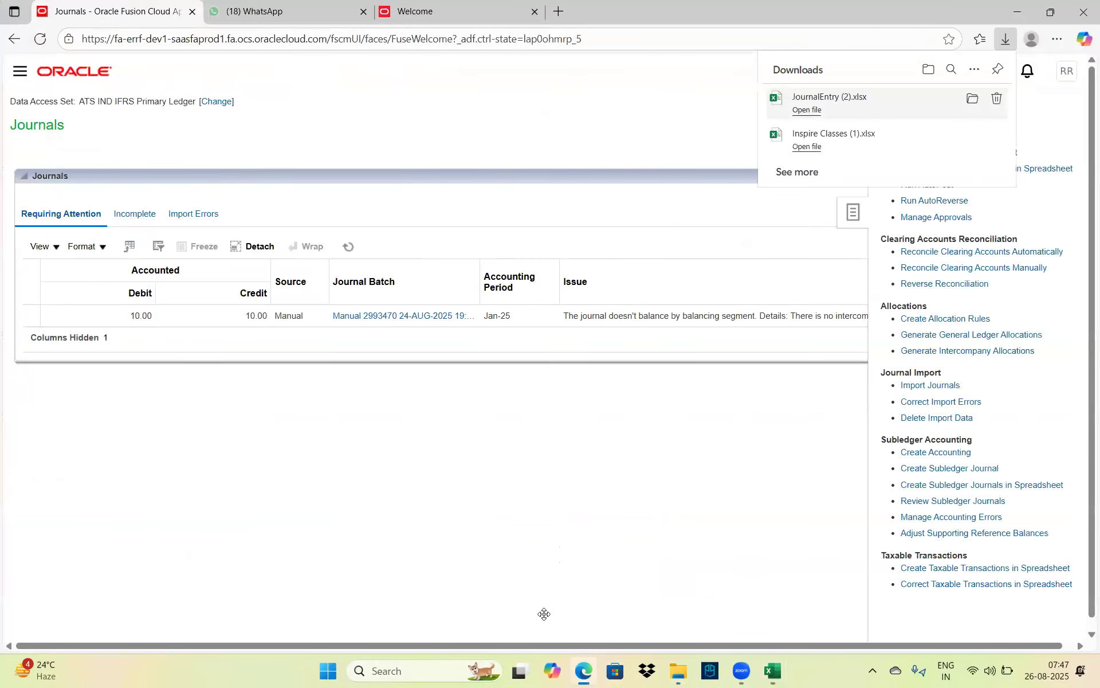
{"action": "left_click", "coordinate": [391, 19]}
{"action": "left_click", "coordinate": [962, 196]}
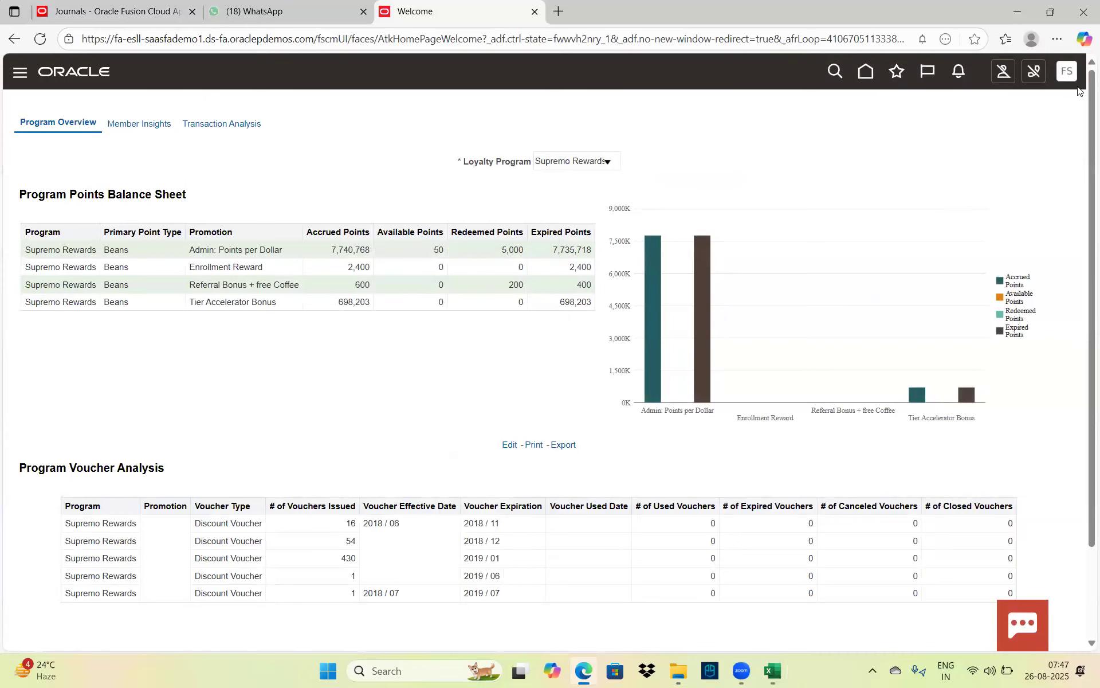
{"action": "left_click", "coordinate": [1069, 85]}
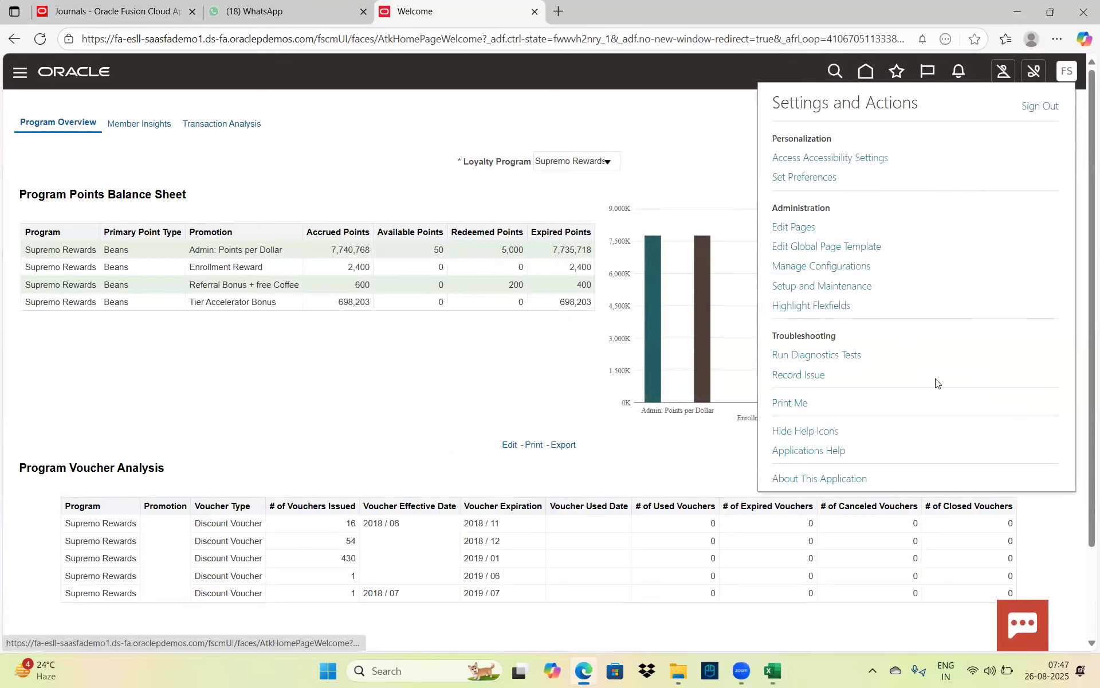
Sign out of the demo environment and go back to the Journals page
{"action": "left_click", "coordinate": [1033, 105]}
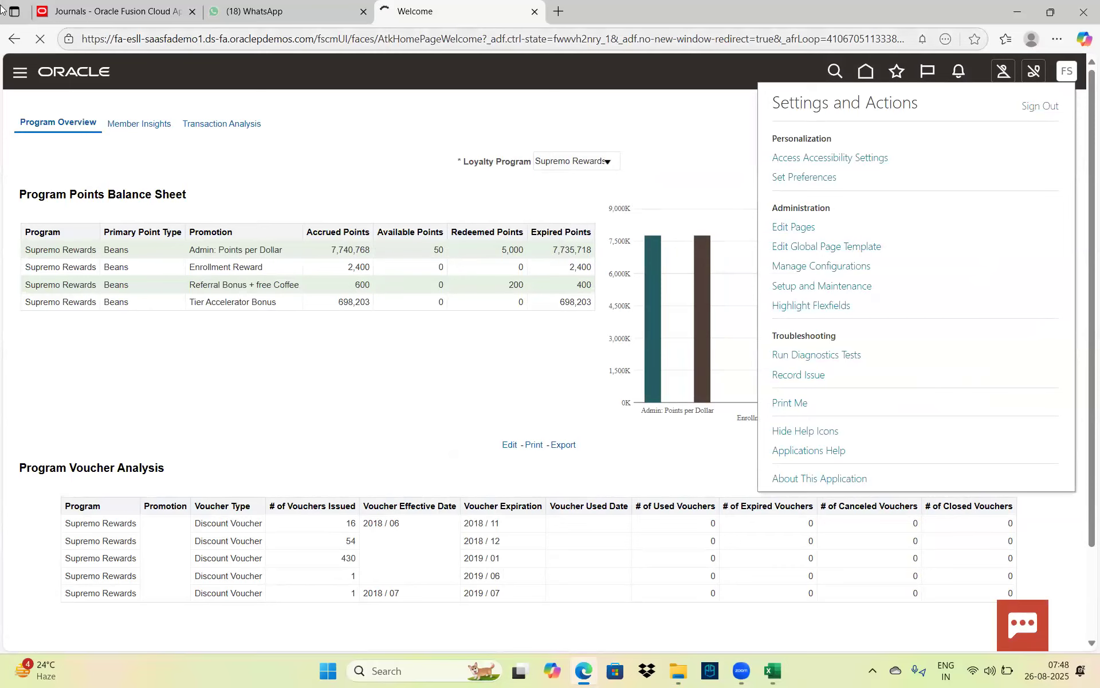
{"action": "left_click", "coordinate": [94, 7]}
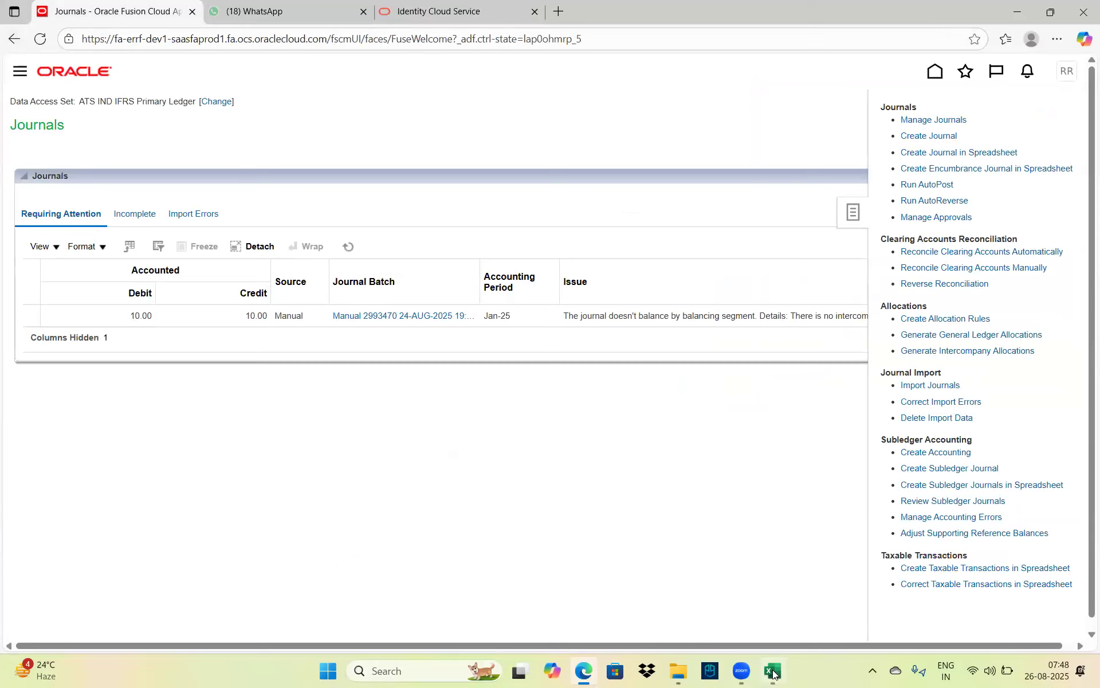
Reopen JournalEntry (2).xlsx from the Downloads folder in File Explorer
{"action": "left_click", "coordinate": [678, 672]}
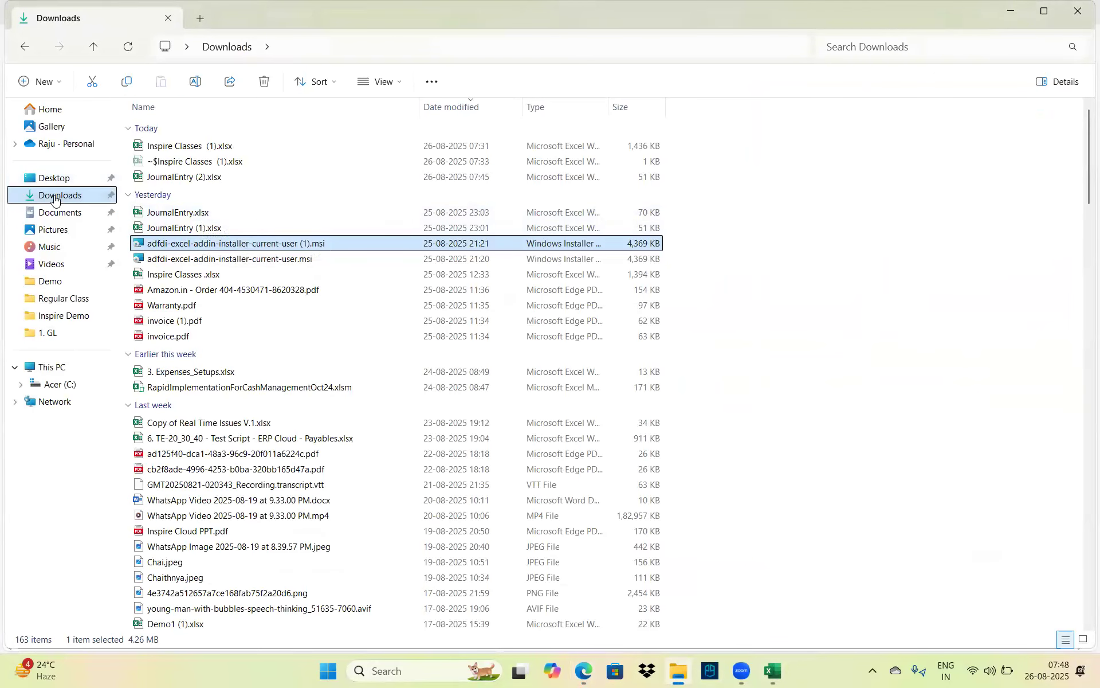
{"action": "double_click", "coordinate": [184, 177]}
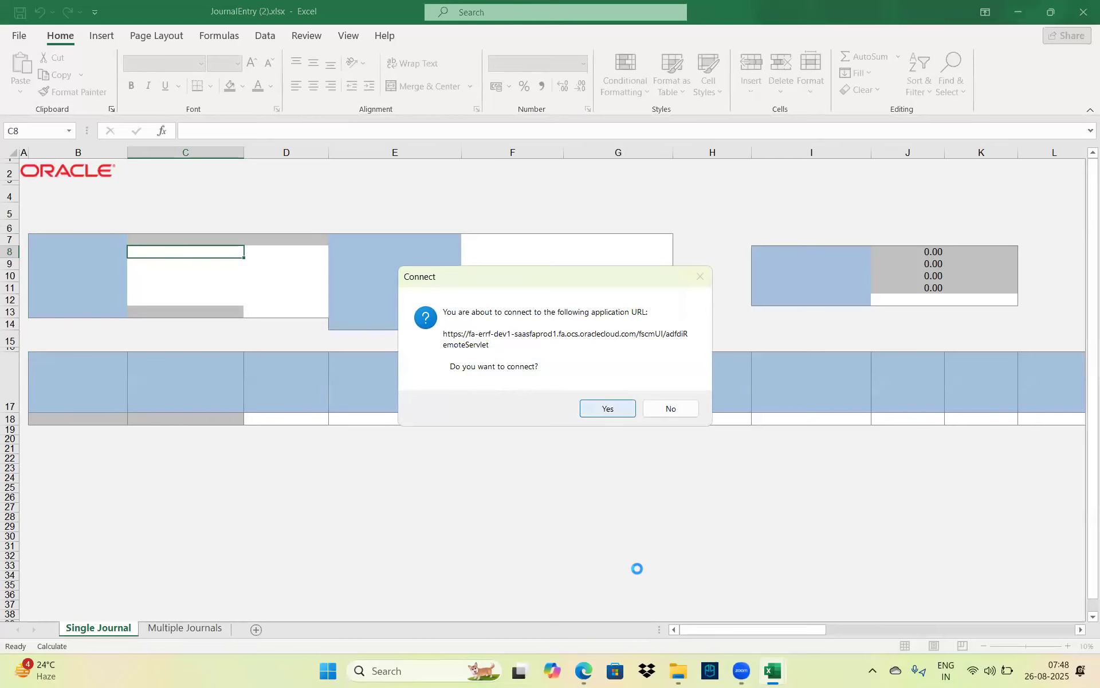
{"action": "left_click", "coordinate": [572, 670]}
Accept the Oracle connection prompt in Excel and enter the user ID
{"action": "left_click", "coordinate": [582, 670]}
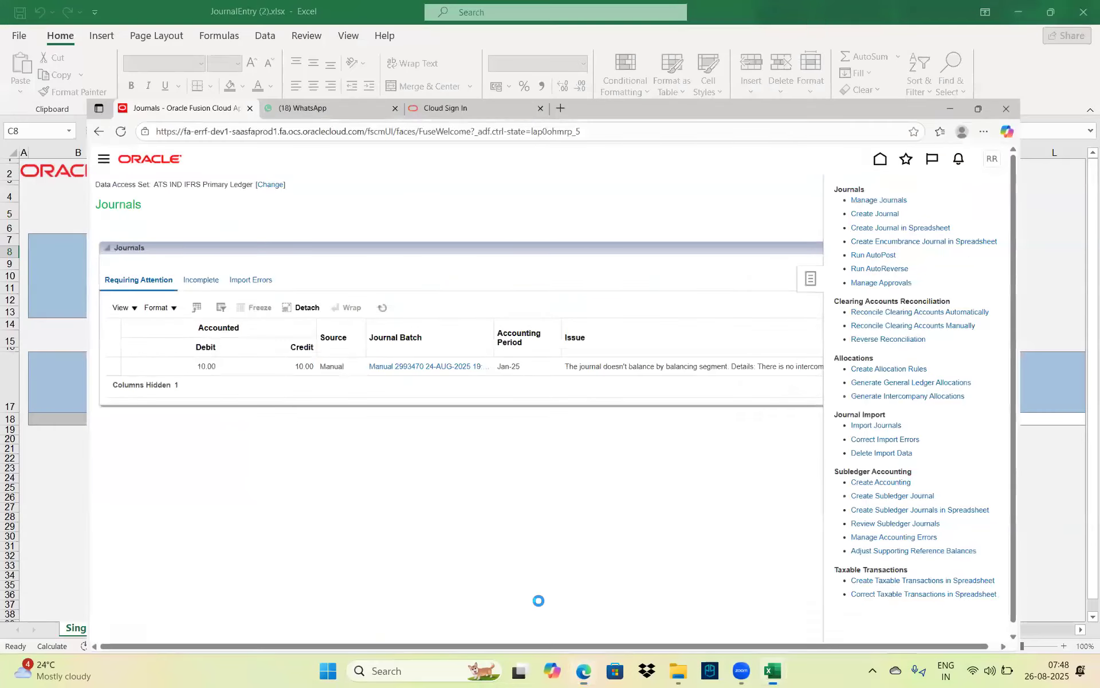
{"action": "left_click", "coordinate": [612, 409]}
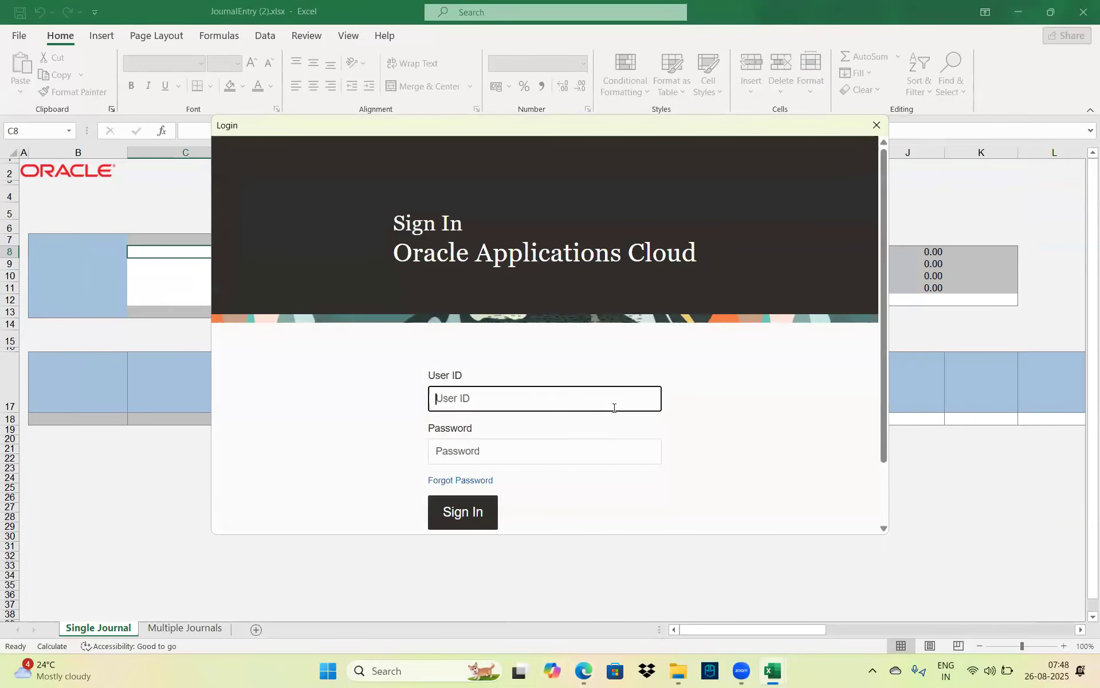
{"action": "key", "text": "Caps_Lock"}
{"action": "key", "text": "Caps_Lock"}
{"action": "key", "text": "Tab"}
Enter and verify the account password, then sign in to load the Create Journal sheet
{"action": "key", "text": "Caps_Lock"}
{"action": "type", "text": "*"}
{"action": "key", "text": "Caps_Lock"}
{"action": "type", "text": "*****"}
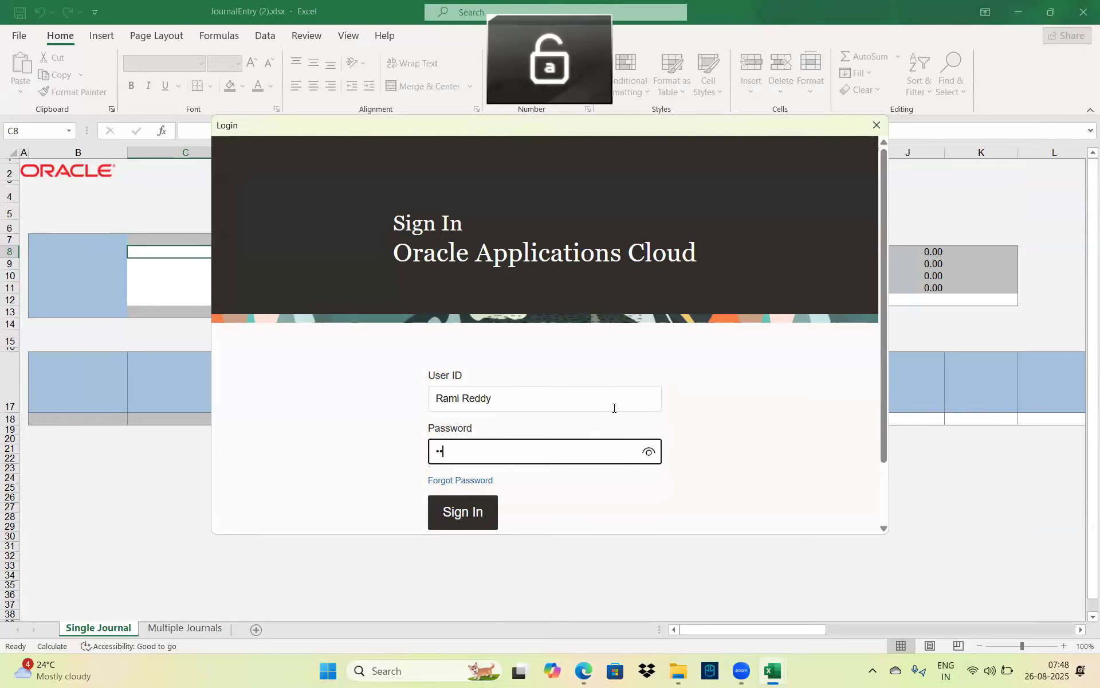
{"action": "type", "text": "*"}
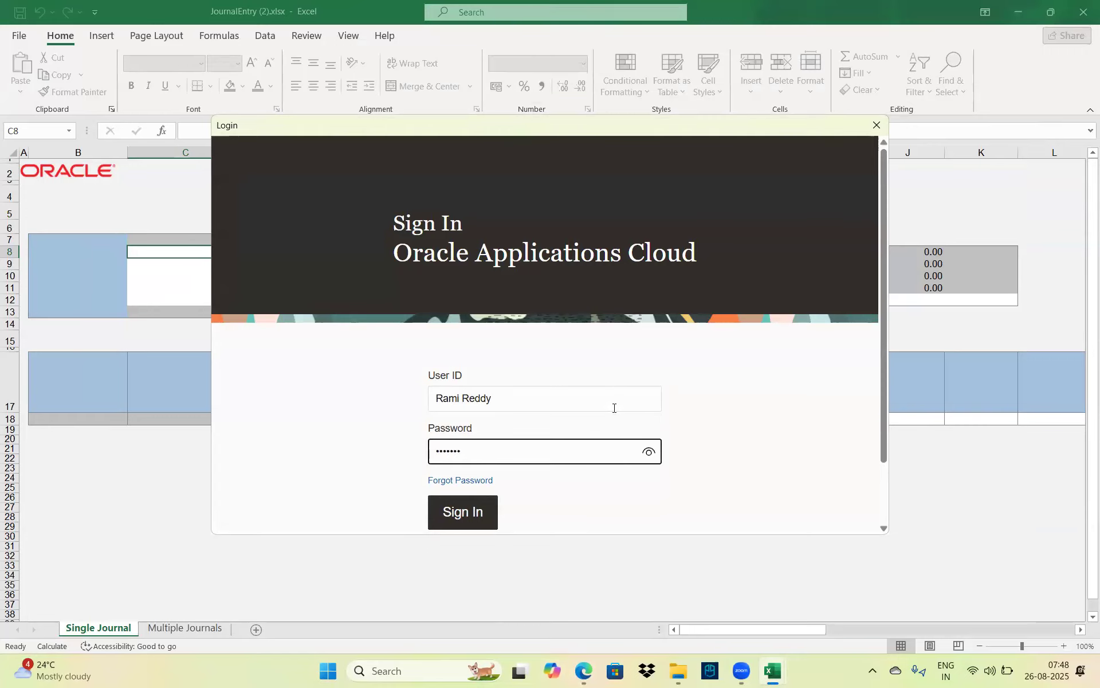
{"action": "type", "text": "***"}
{"action": "left_click", "coordinate": [649, 454]}
{"action": "left_click", "coordinate": [649, 454]}
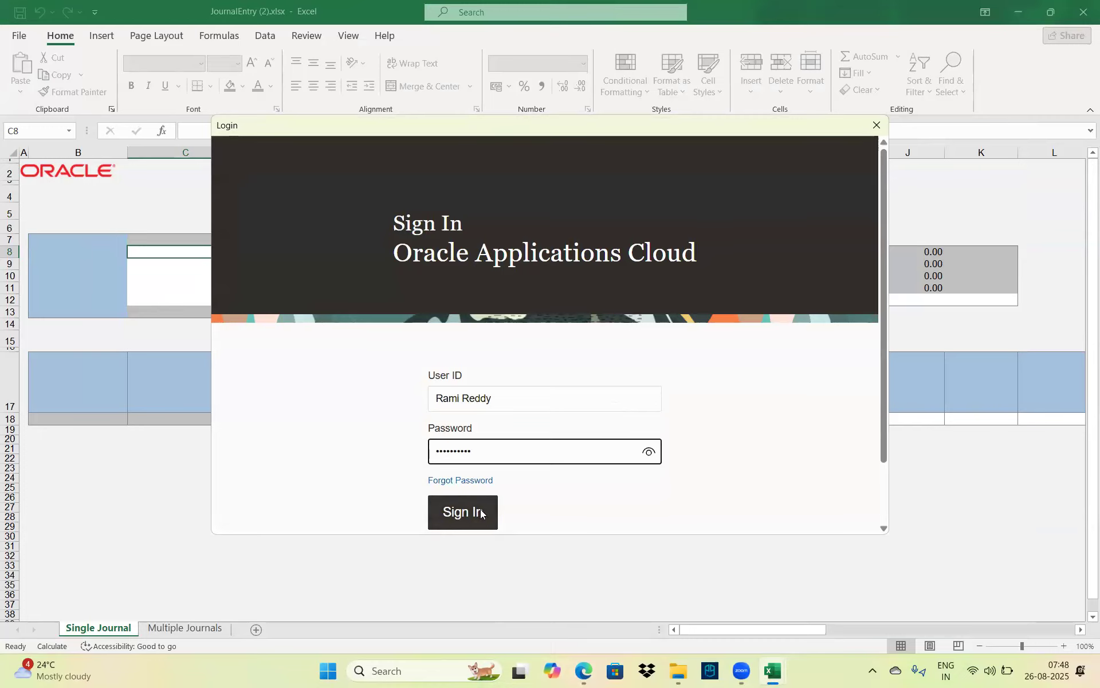
{"action": "left_click", "coordinate": [480, 513]}
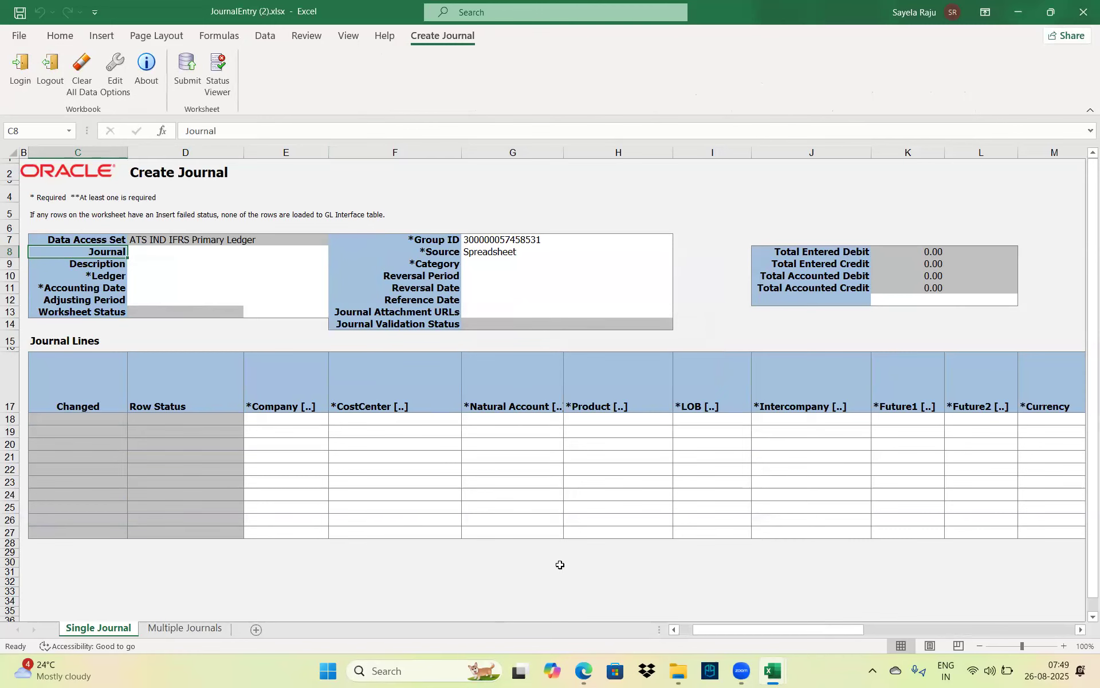
Switch from Excel to the Oracle Journals page in Edge
{"action": "left_click", "coordinate": [589, 674]}
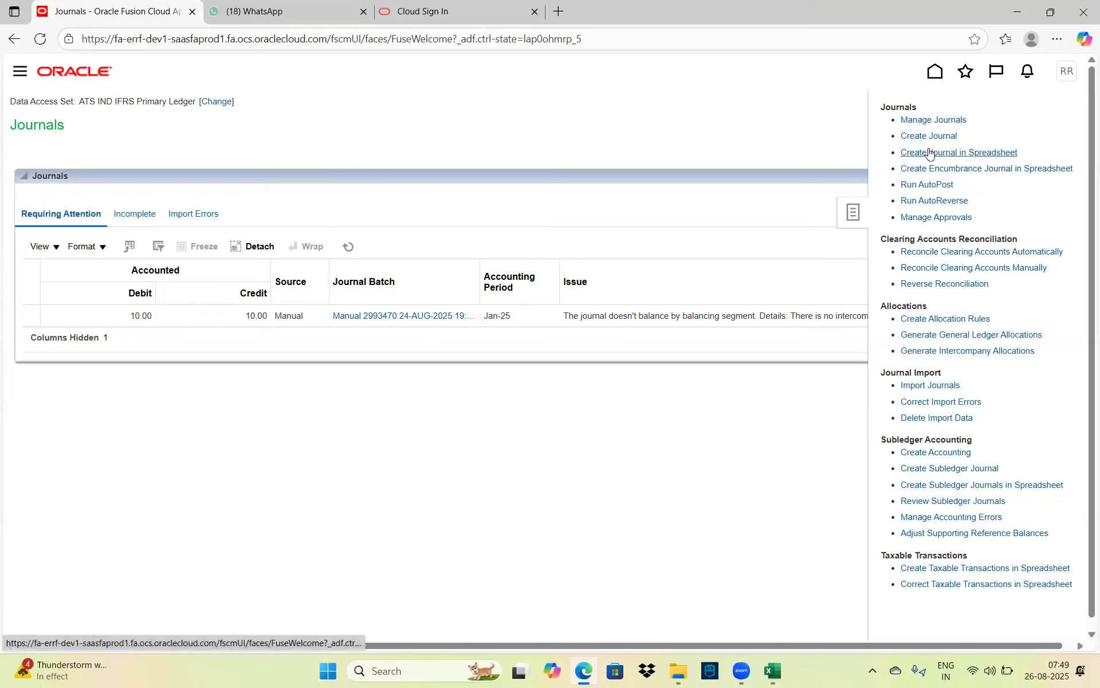
{"action": "left_click", "coordinate": [773, 673]}
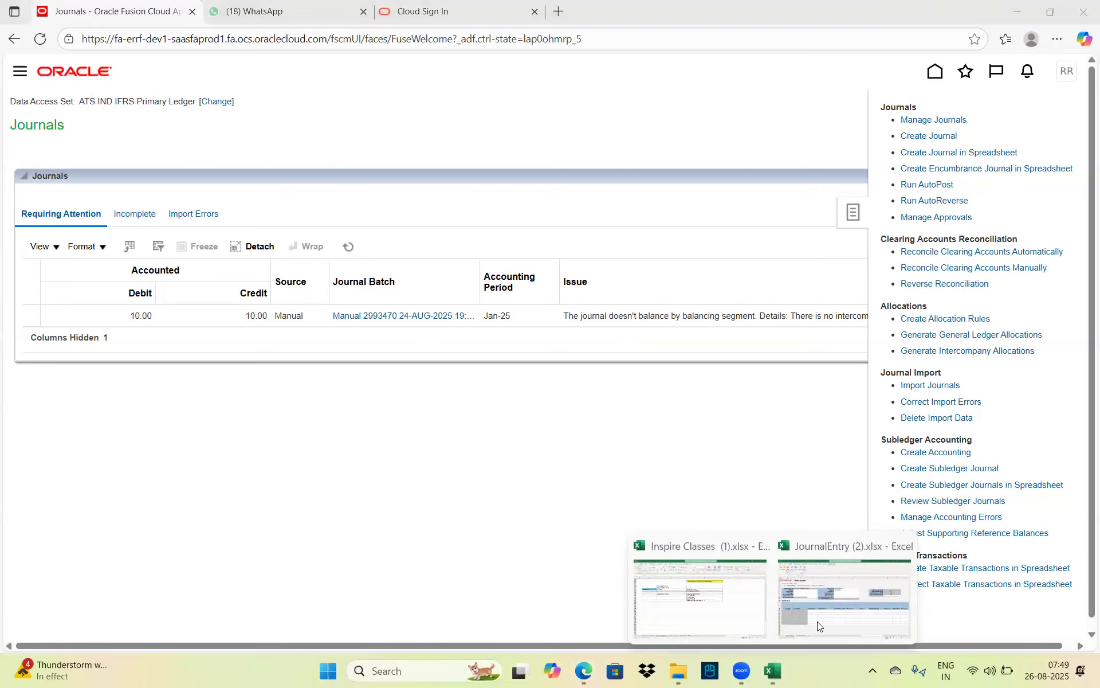
Bring JournalEntry (2).xlsx forward, check the Data Access Set and Journal cells, then show the Downloads folder
{"action": "left_click", "coordinate": [851, 580]}
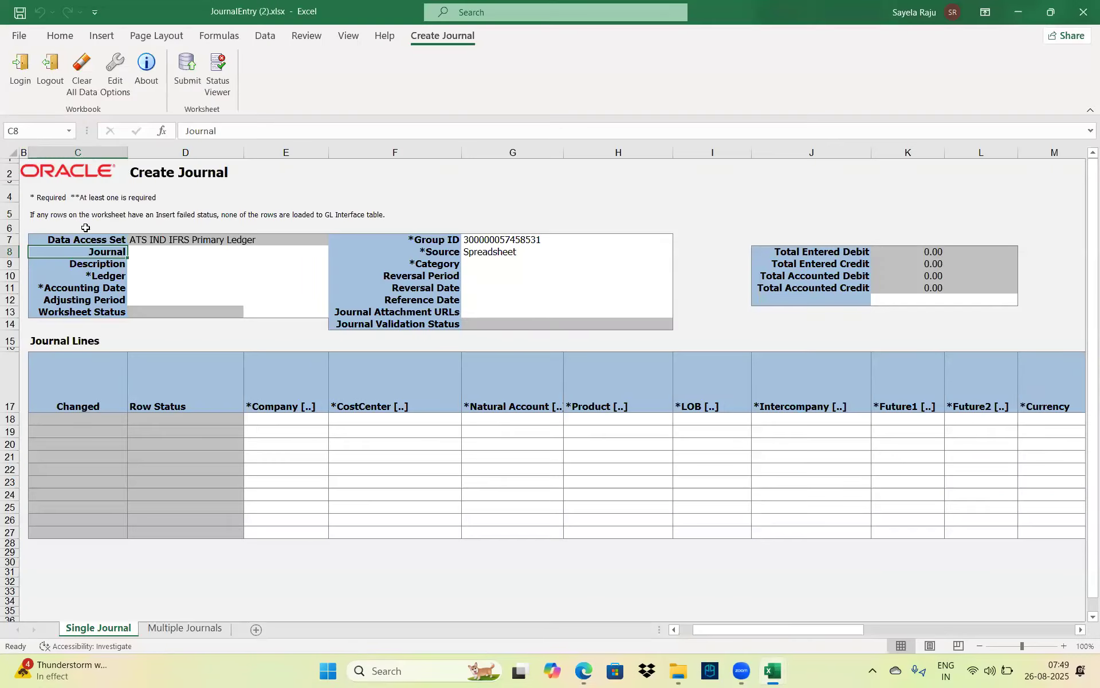
{"action": "left_click", "coordinate": [201, 240]}
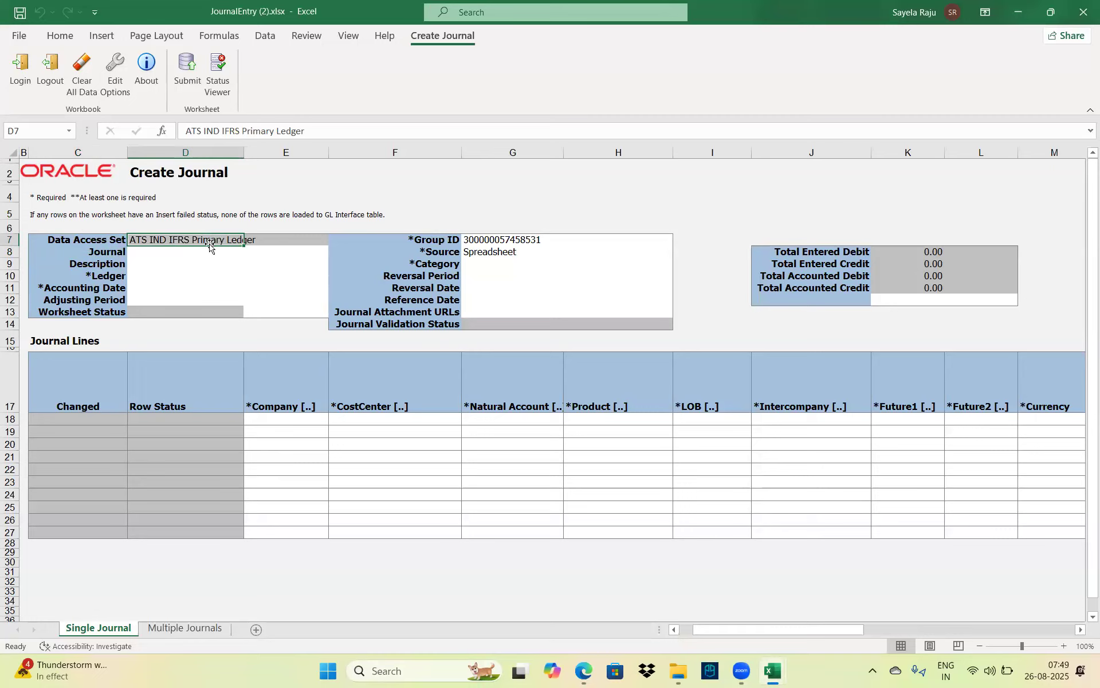
{"action": "left_click", "coordinate": [156, 254]}
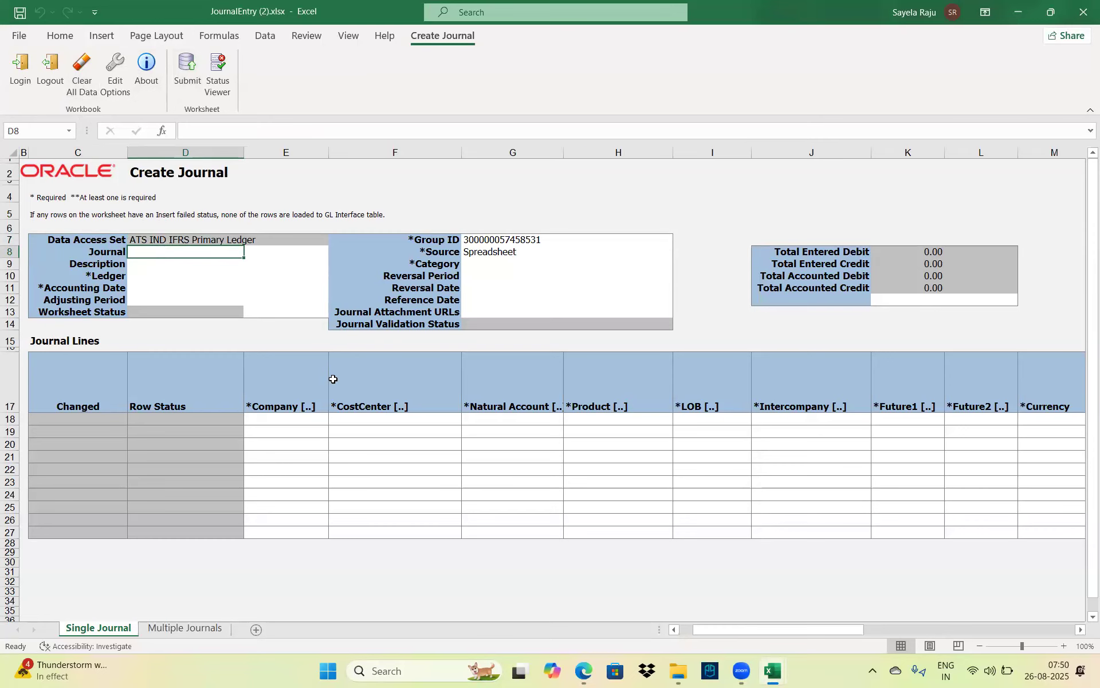
{"action": "left_click", "coordinate": [680, 672]}
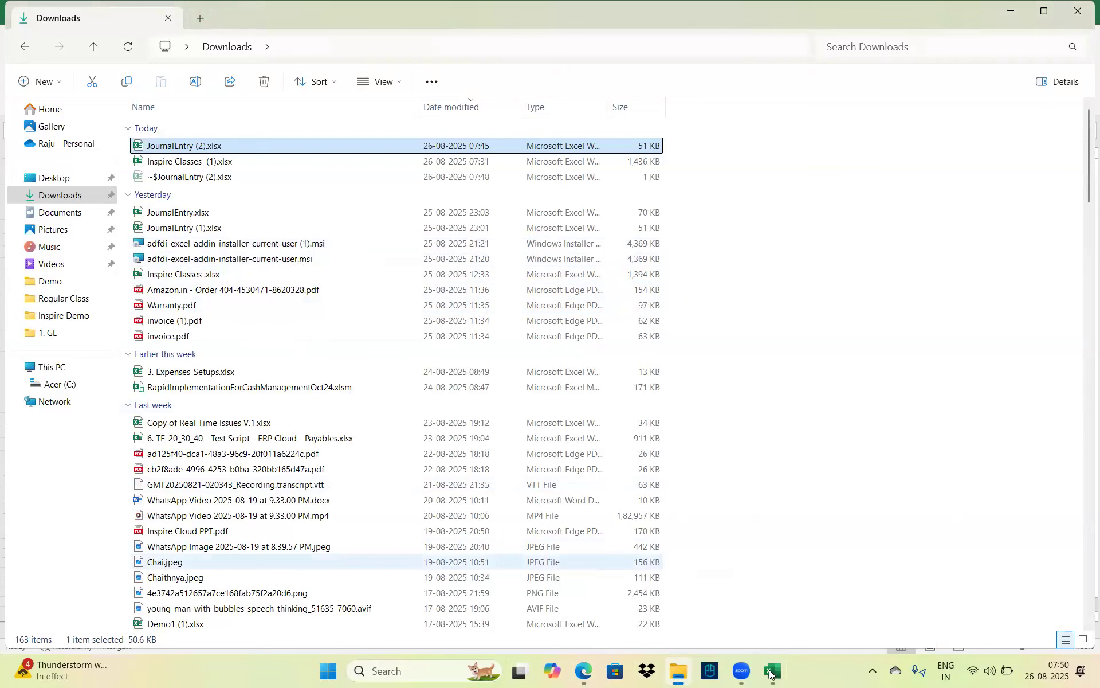
Return from Downloads to the JournalEntry (2).xlsx workbook and open its File area
{"action": "mouse_move", "coordinate": [773, 672]}
{"action": "left_click", "coordinate": [829, 618]}
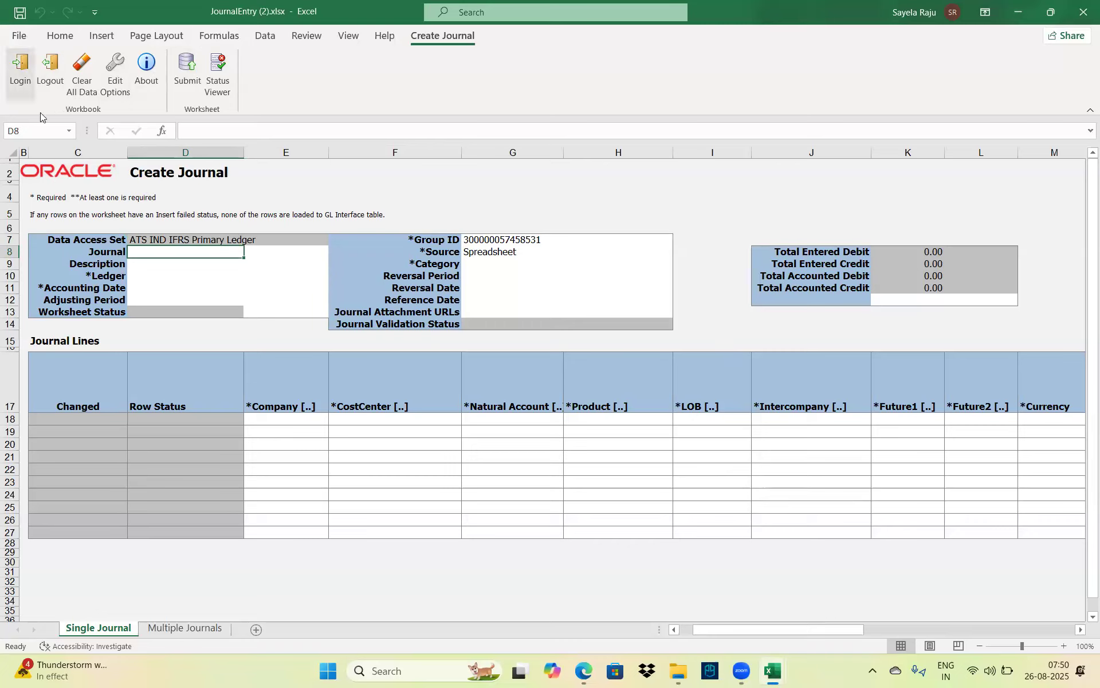
{"action": "left_click", "coordinate": [20, 38]}
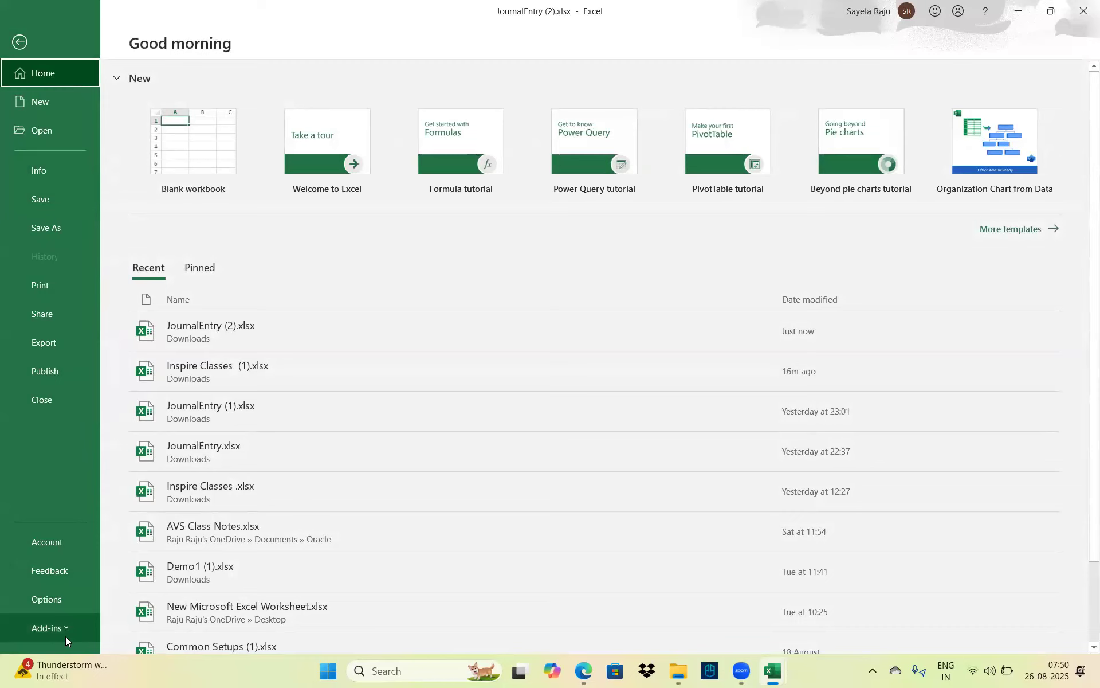
{"action": "left_click", "coordinate": [70, 602]}
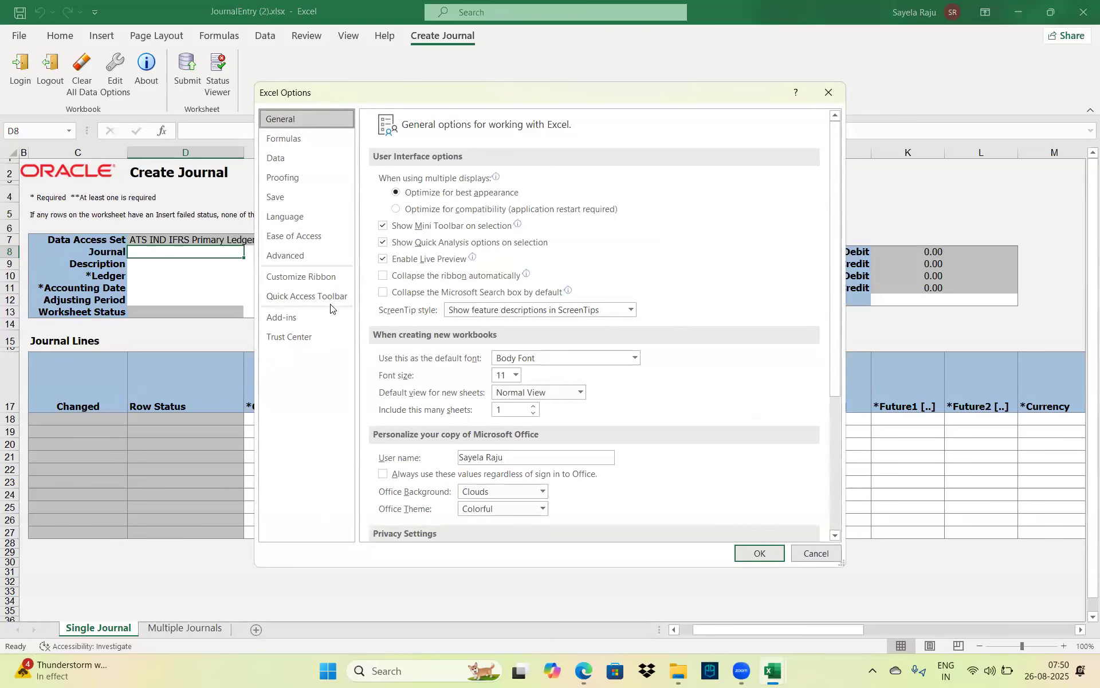
{"action": "left_click", "coordinate": [318, 318]}
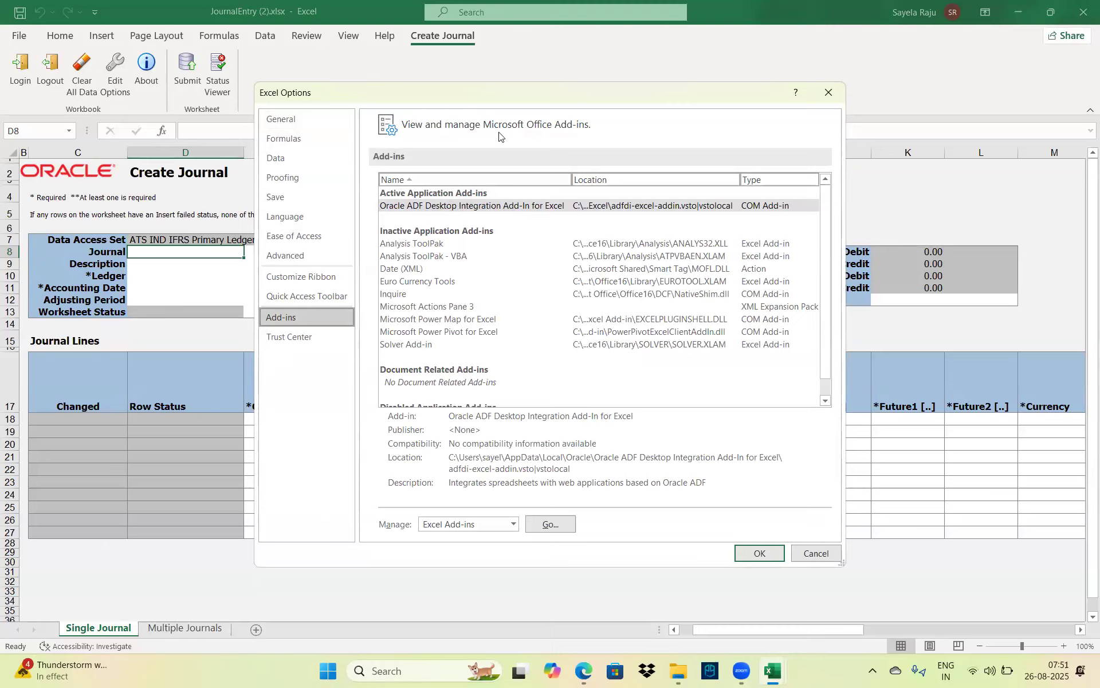
{"action": "left_click", "coordinate": [467, 201]}
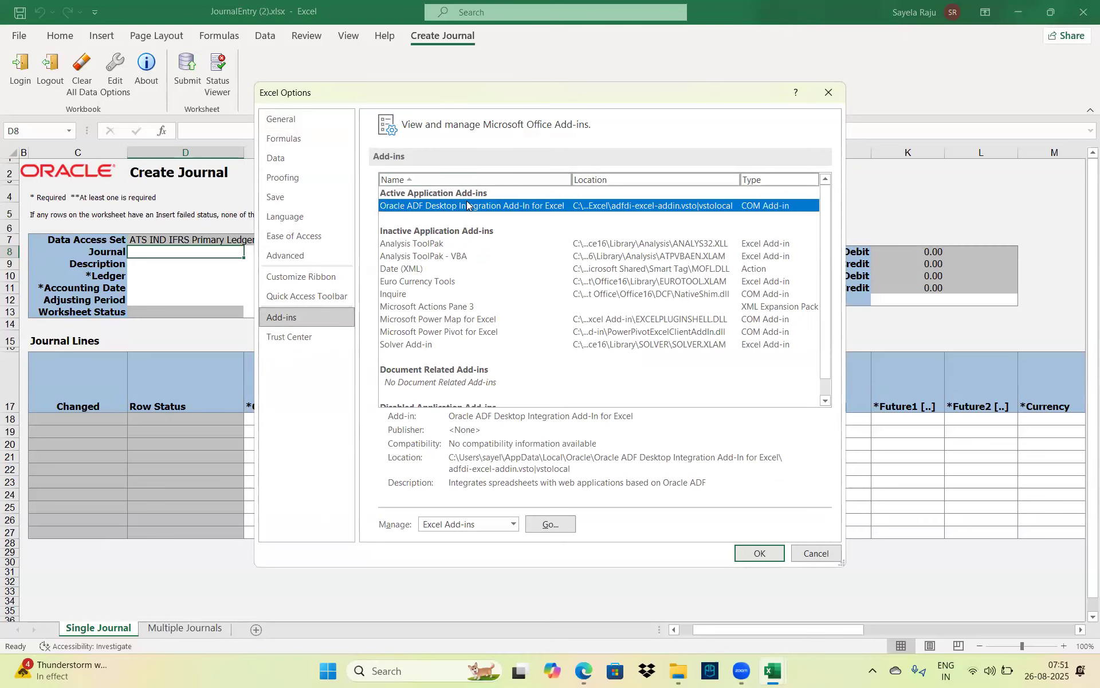
{"action": "left_click", "coordinate": [478, 525]}
{"action": "left_click", "coordinate": [446, 553]}
{"action": "left_click", "coordinate": [550, 524]}
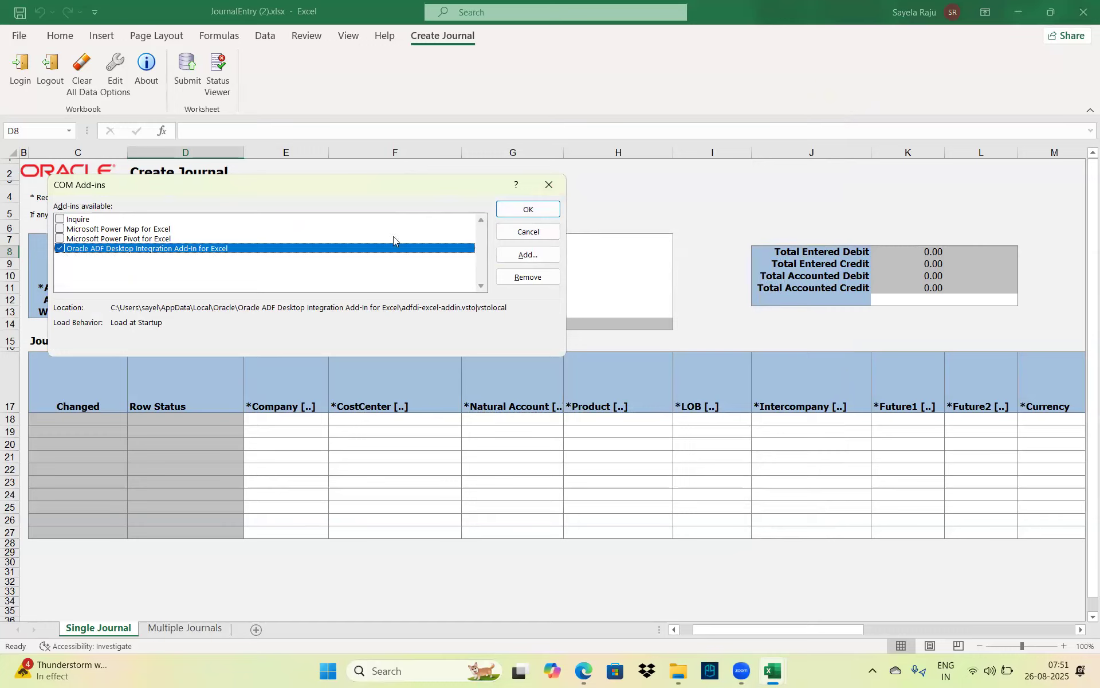
{"action": "left_click", "coordinate": [548, 179]}
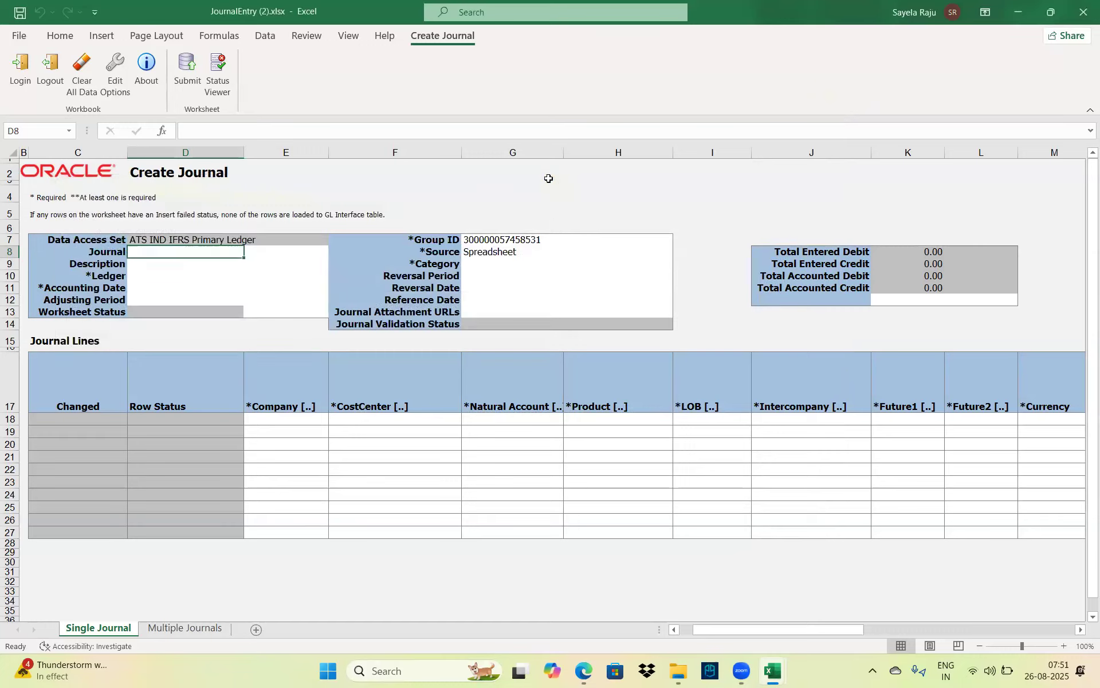
Review the required header fields: Ledger, Accounting Date, Group ID, Source (Spreadsheet) and Category
{"action": "left_click", "coordinate": [91, 279]}
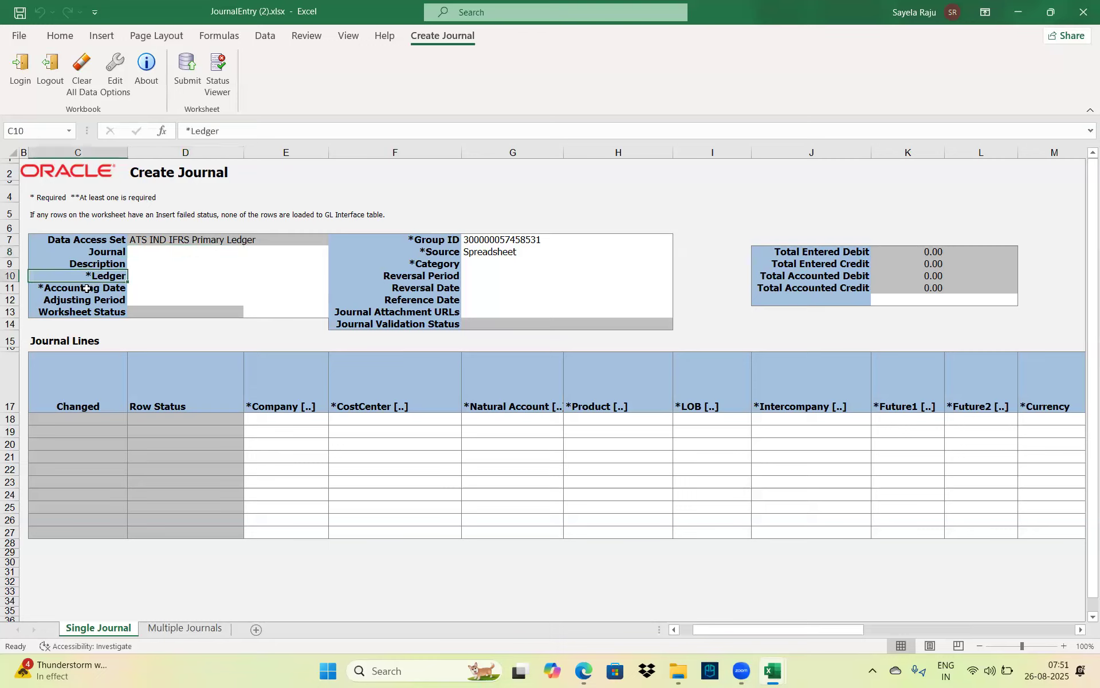
{"action": "left_click", "coordinate": [86, 290]}
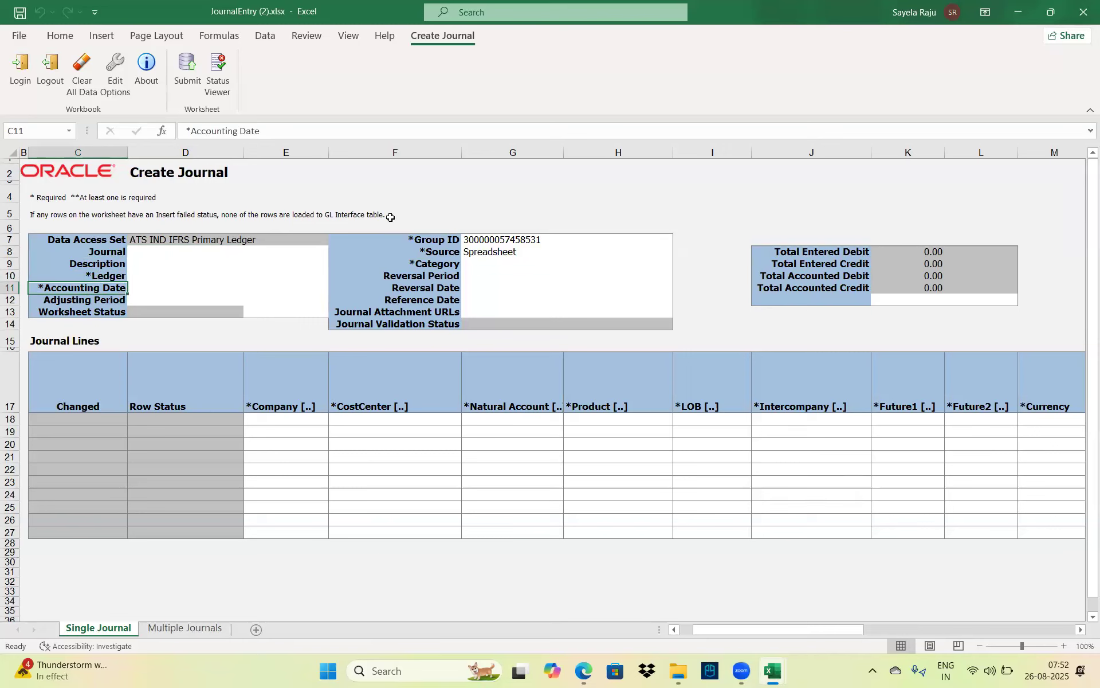
{"action": "left_click", "coordinate": [439, 237]}
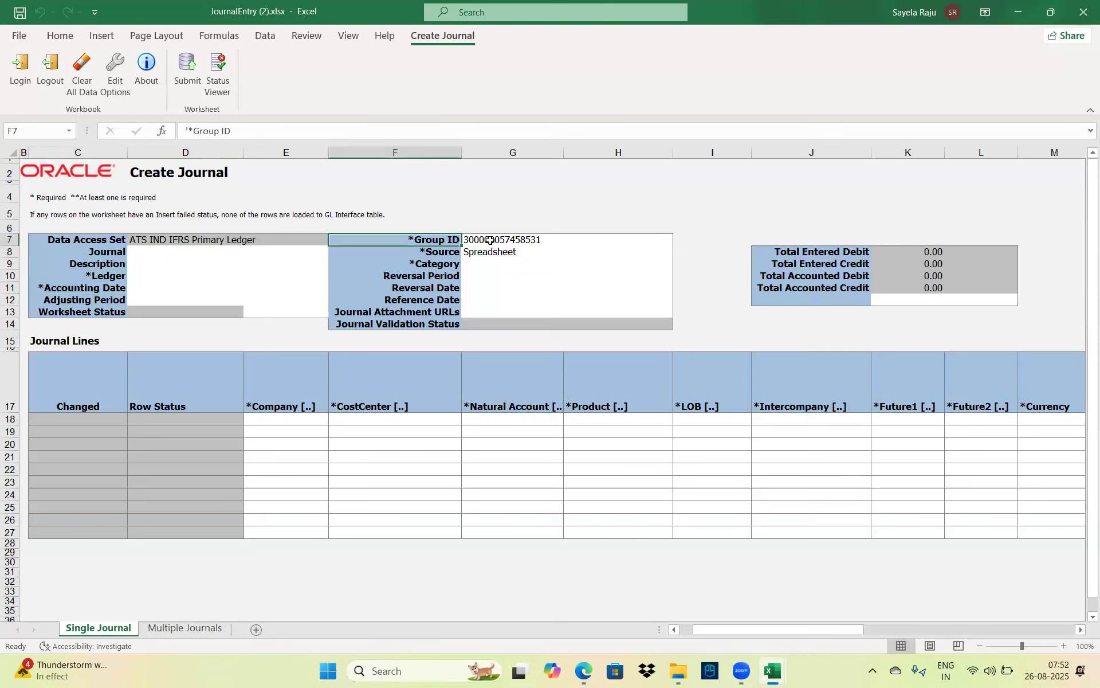
{"action": "left_click", "coordinate": [452, 254]}
{"action": "left_click", "coordinate": [497, 249]}
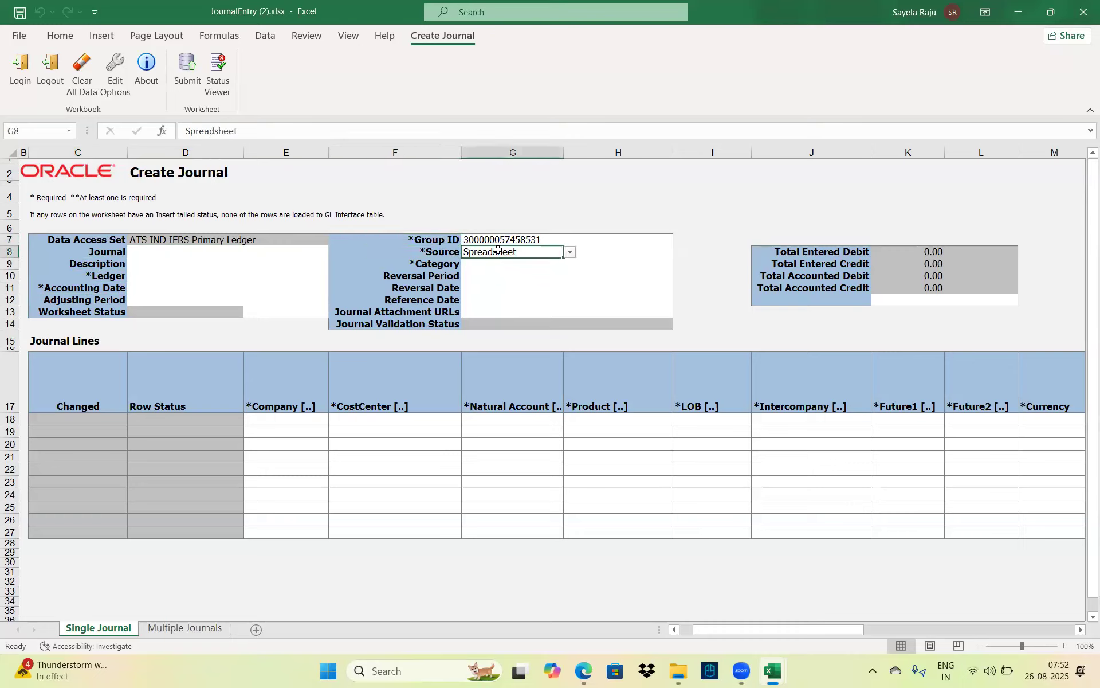
{"action": "left_click", "coordinate": [433, 263]}
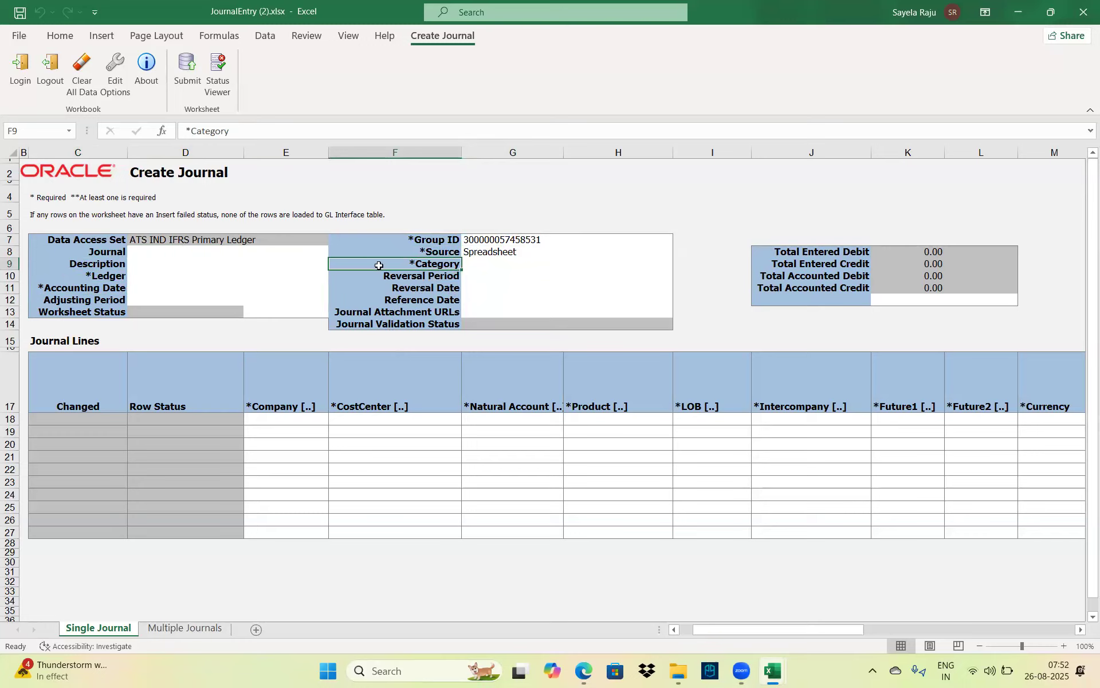
Look over the journal line cells, then move to the Multiple Journals sheet
{"action": "left_click", "coordinate": [283, 427]}
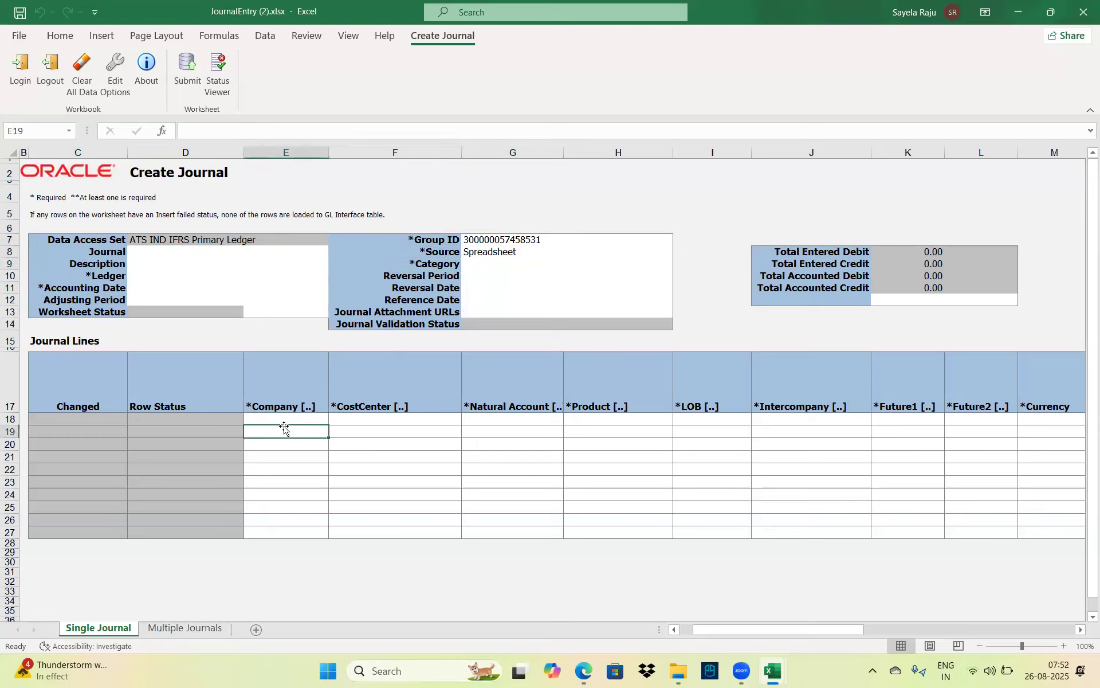
{"action": "left_click", "coordinate": [305, 421]}
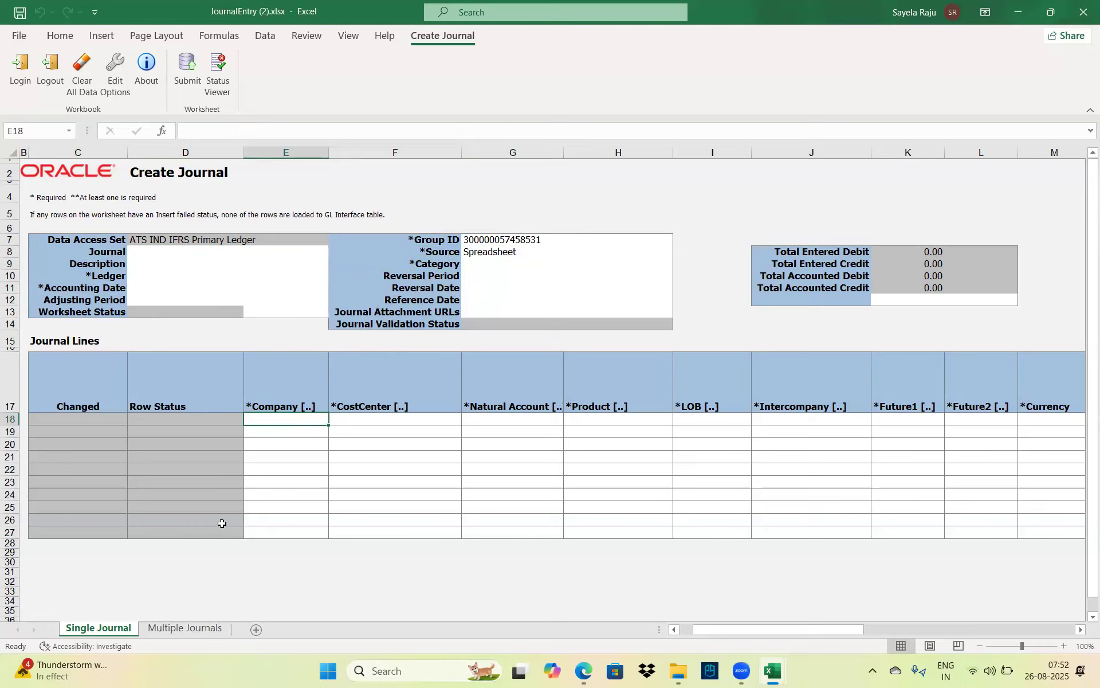
{"action": "left_click", "coordinate": [325, 483]}
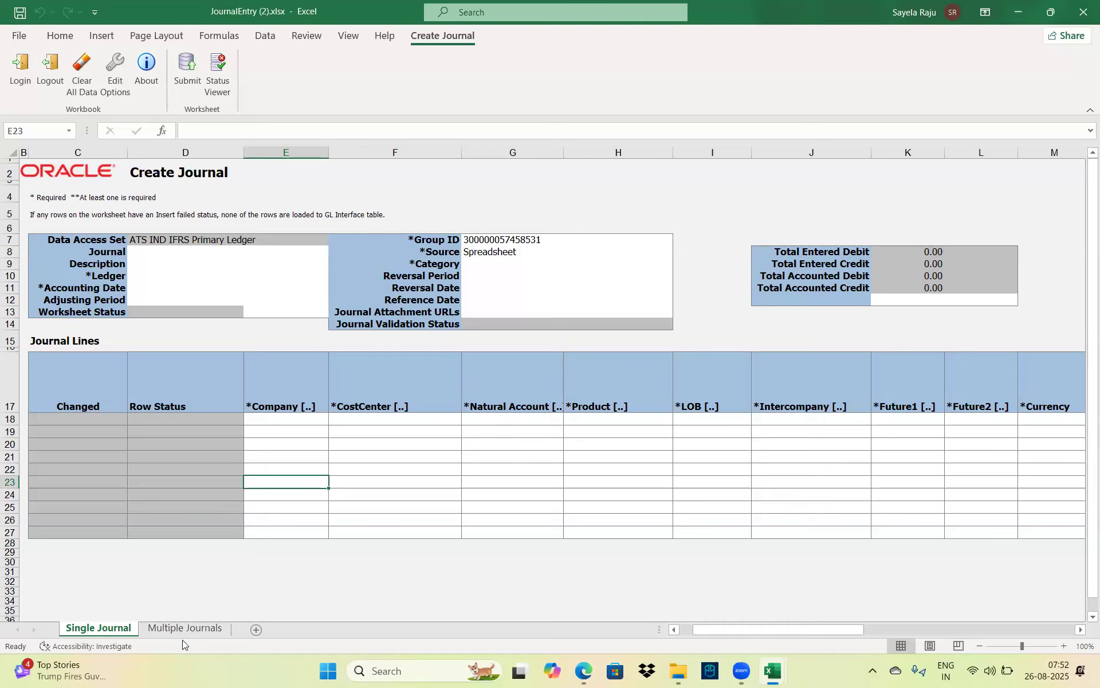
{"action": "left_click", "coordinate": [191, 628]}
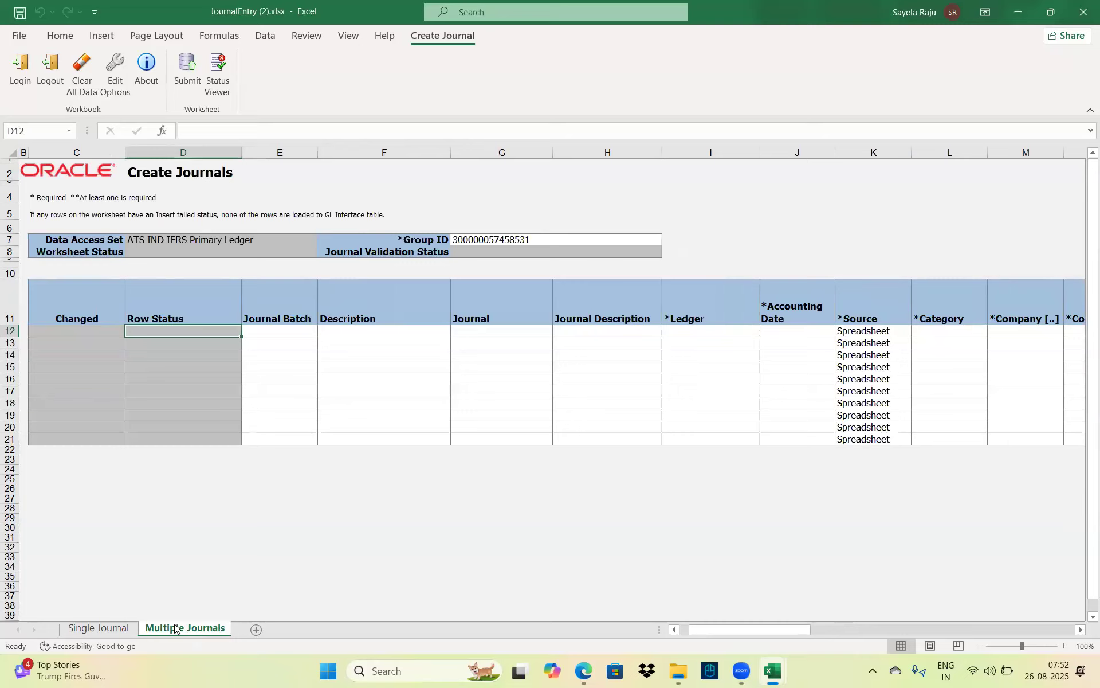
Settle on the Single Journal sheet with the Journal cell D8 selected
{"action": "left_click", "coordinate": [111, 628]}
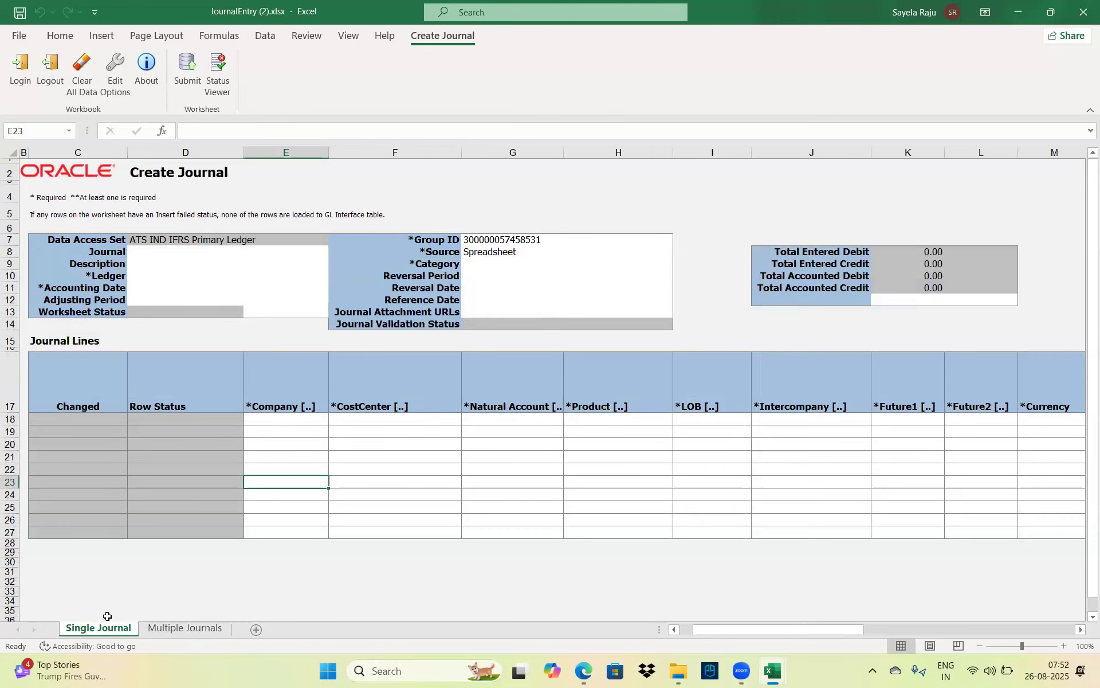
{"action": "left_click", "coordinate": [172, 628]}
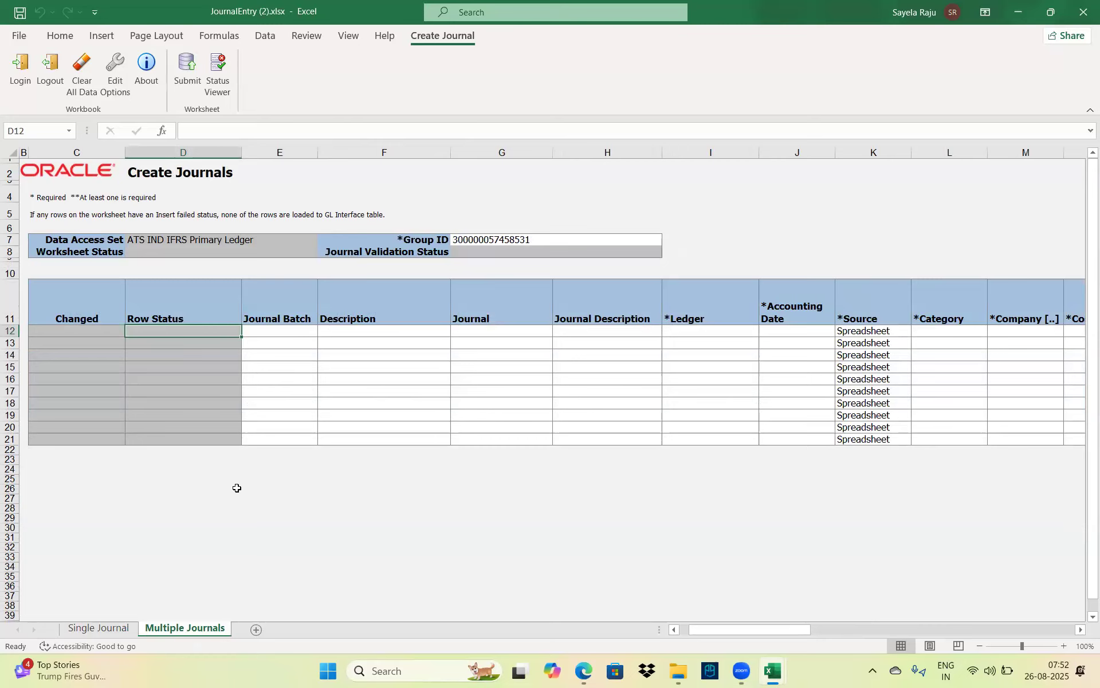
{"action": "left_click", "coordinate": [112, 629]}
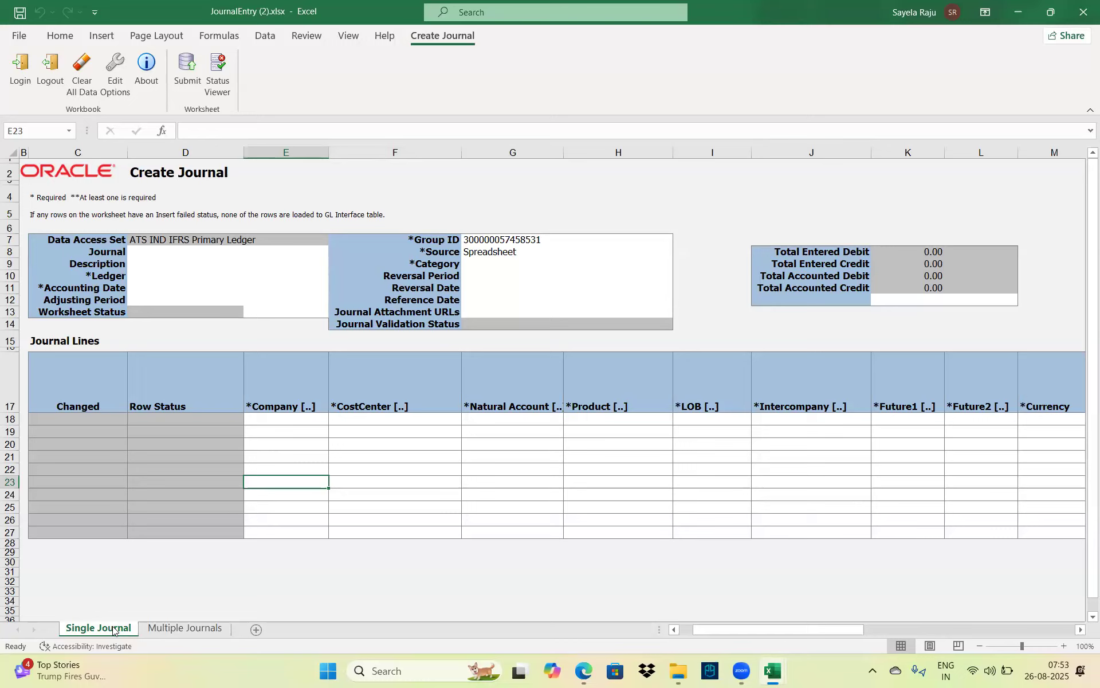
{"action": "left_click", "coordinate": [158, 255]}
Set both Journal (D8) and Description (D9) to 'Travel exp'
{"action": "key", "text": "Caps_Lock"}
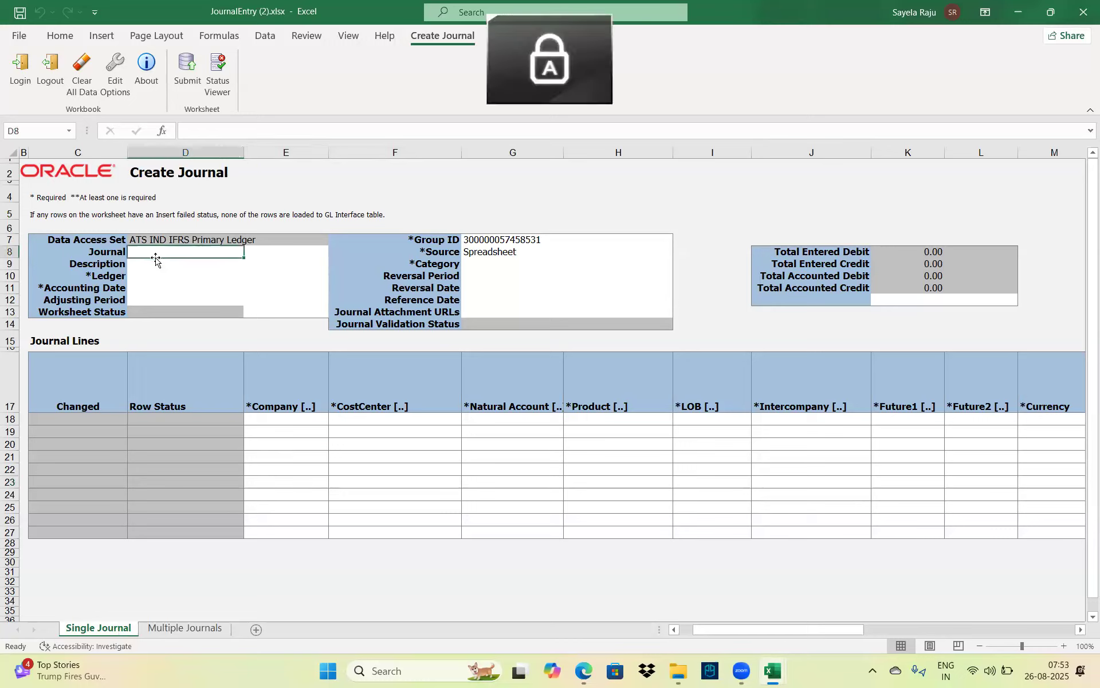
{"action": "type", "text": "T"}
{"action": "key", "text": "Caps_Lock"}
{"action": "type", "text": "ra"}
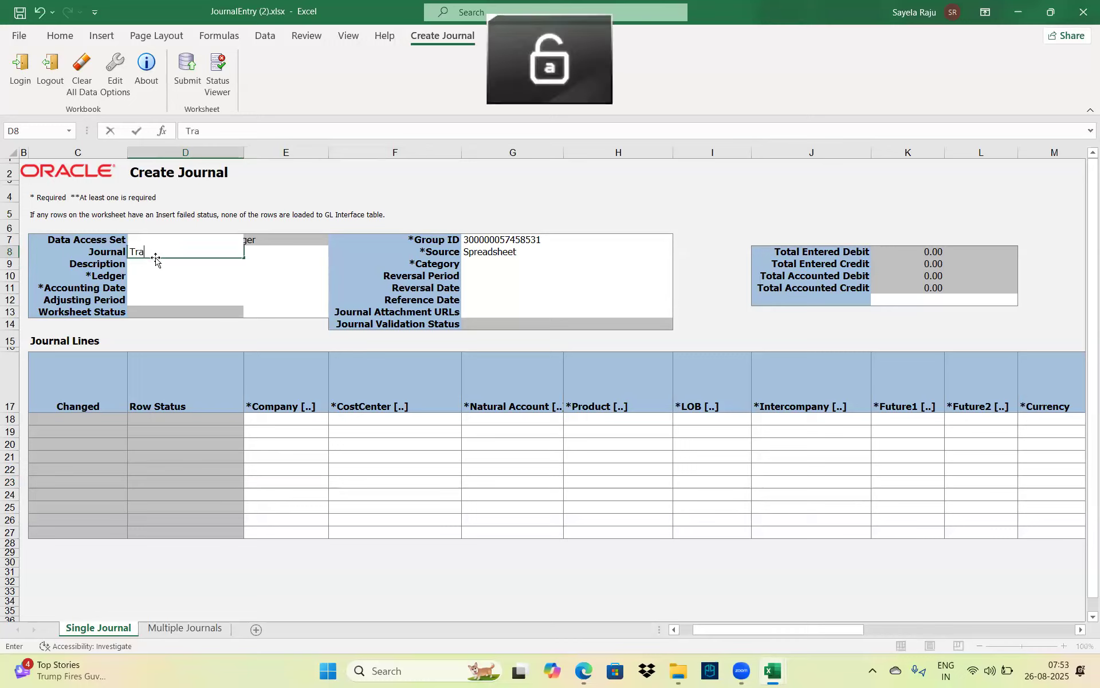
{"action": "type", "text": "vel exp"}
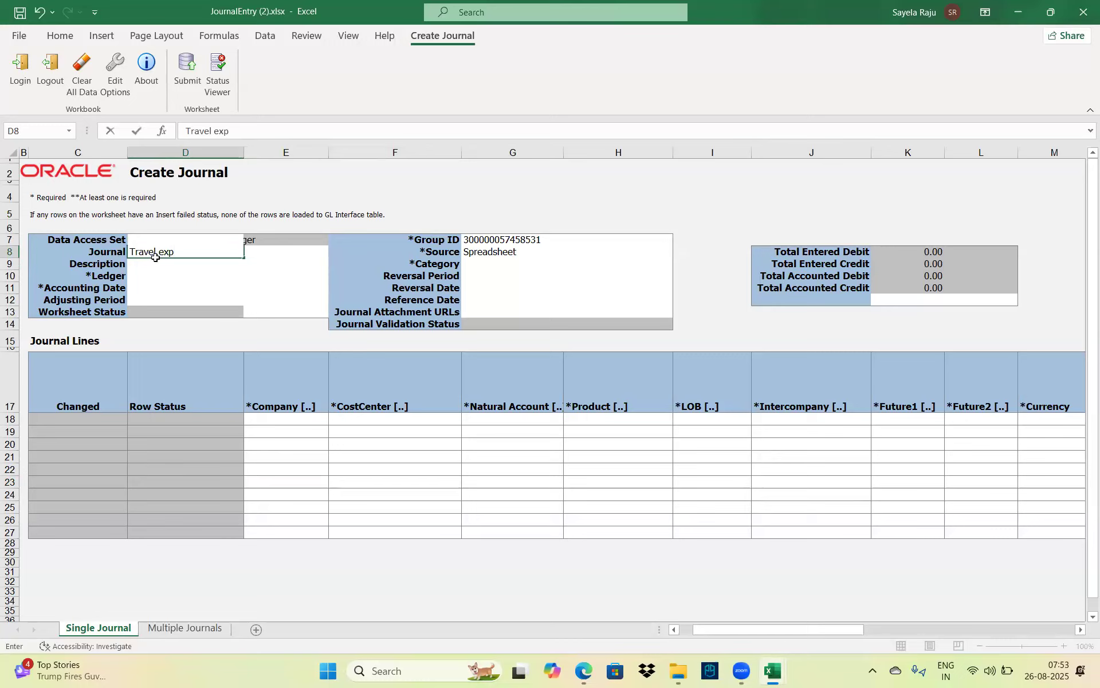
{"action": "key", "text": "Tab"}
{"action": "left_click", "coordinate": [157, 255]}
{"action": "key", "text": "ctrl+c"}
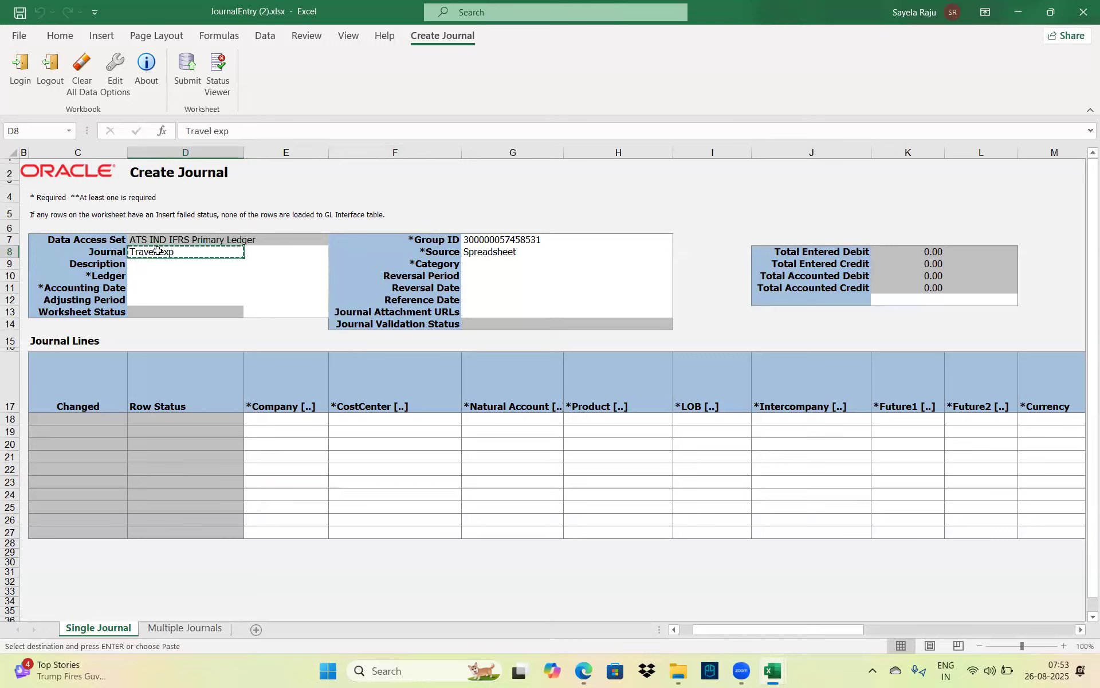
{"action": "left_click", "coordinate": [144, 263]}
{"action": "key", "text": "Return"}
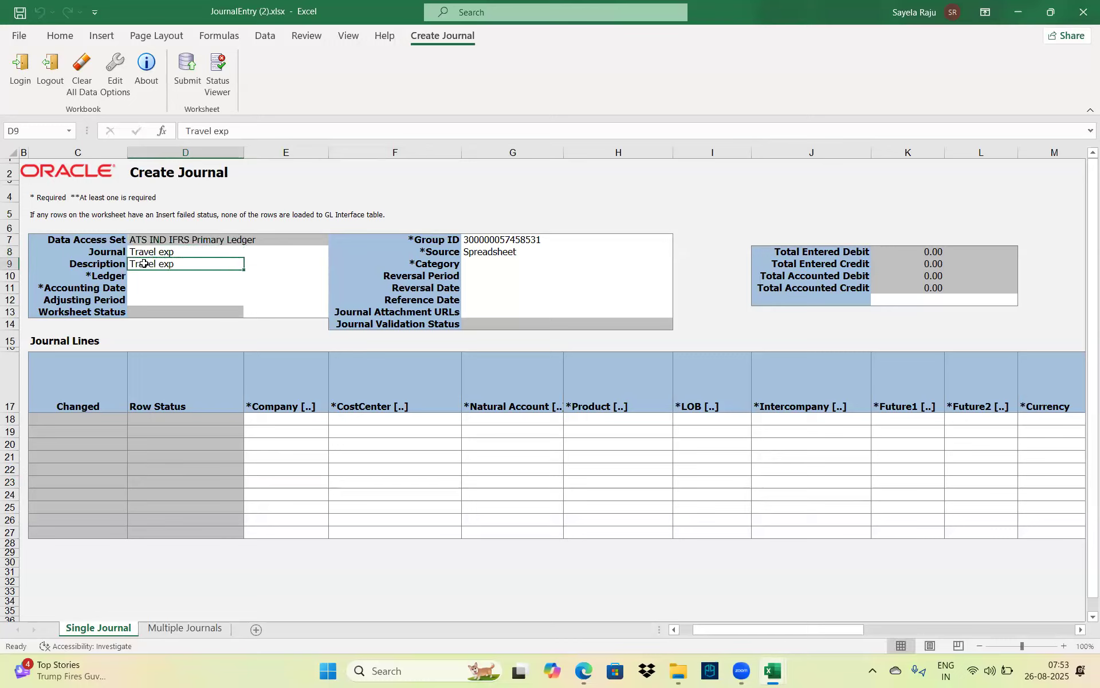
{"action": "key", "text": "Return"}
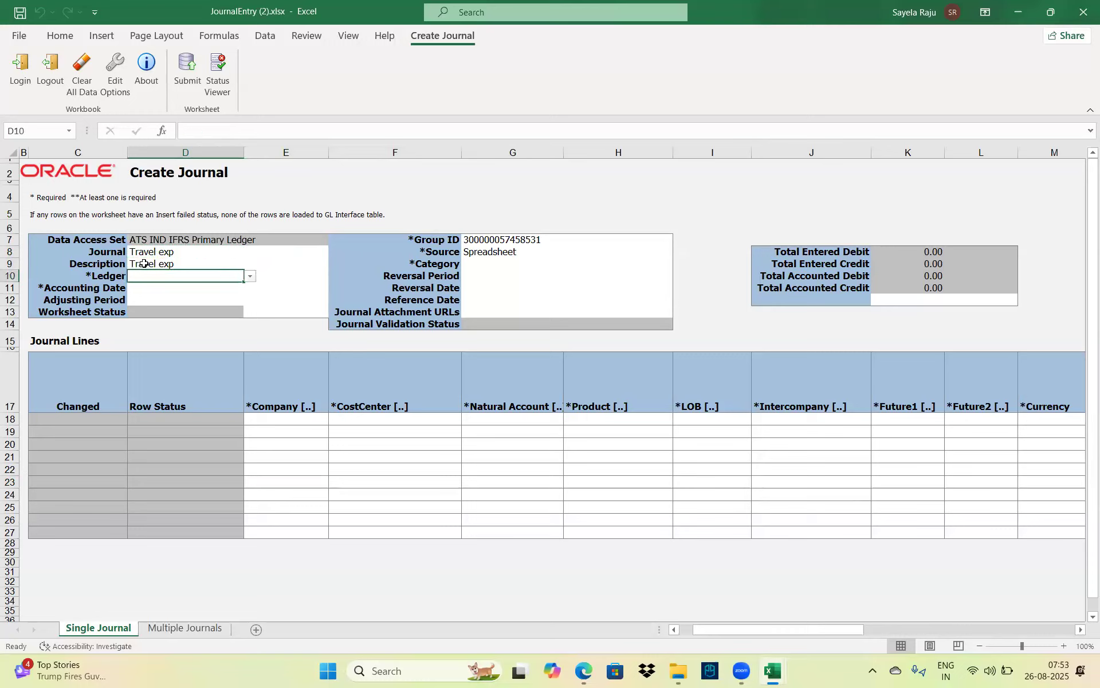
Choose ATS IND IFRS Primary Ledger and set the accounting date to 26-08-2025
{"action": "left_click", "coordinate": [251, 277]}
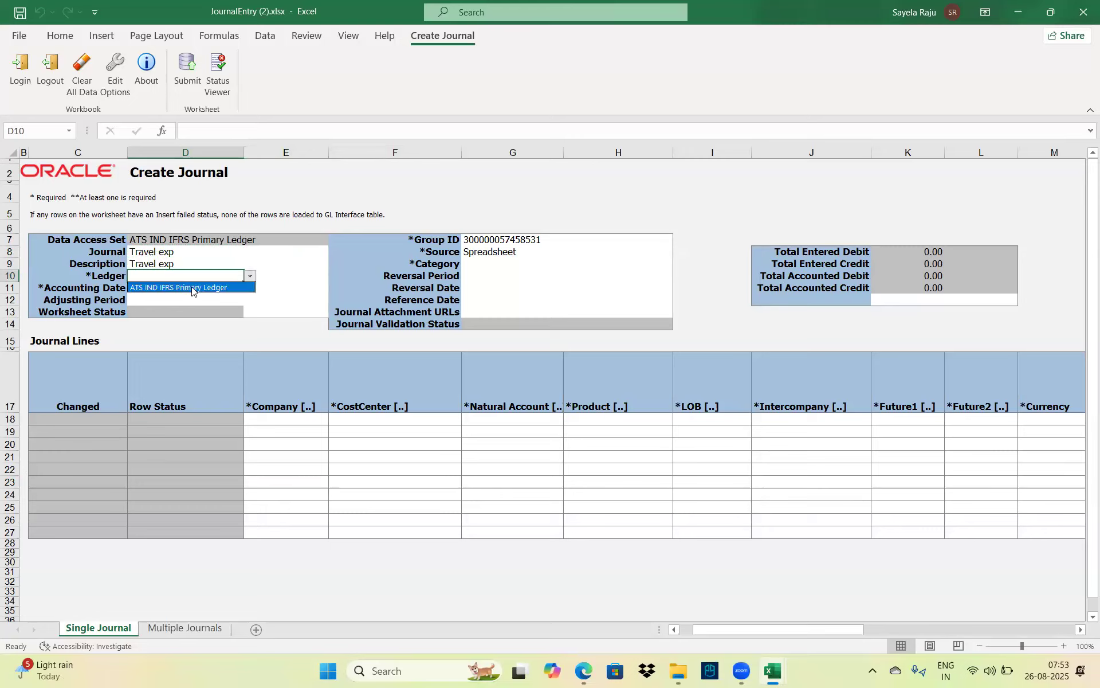
{"action": "left_click", "coordinate": [192, 288]}
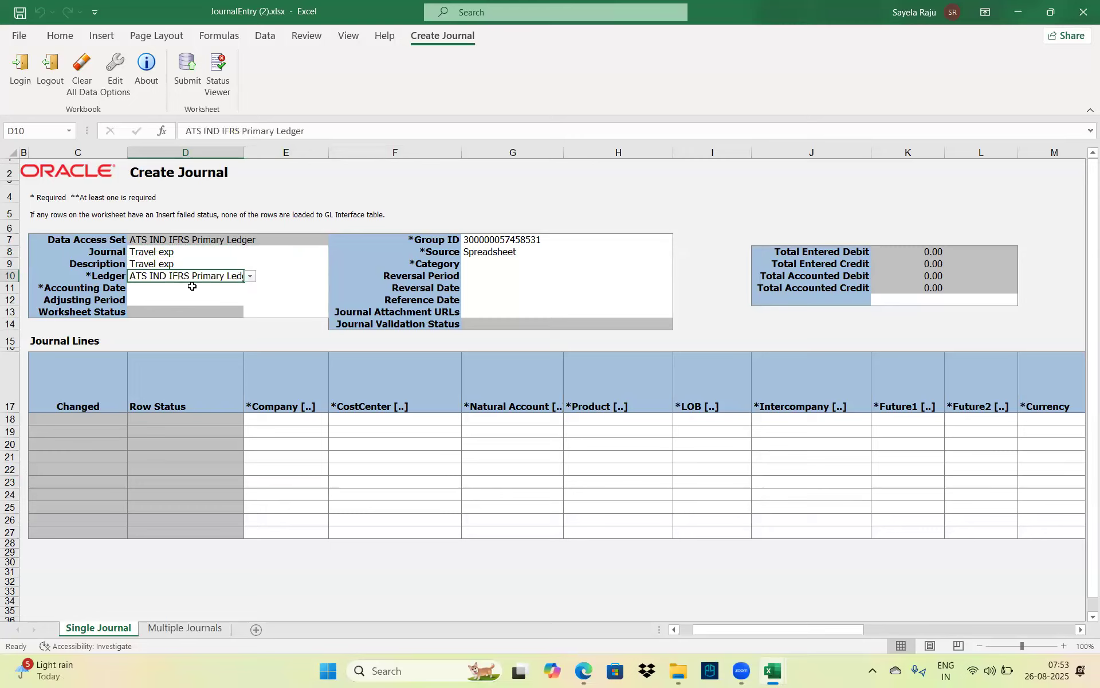
{"action": "left_click", "coordinate": [174, 287]}
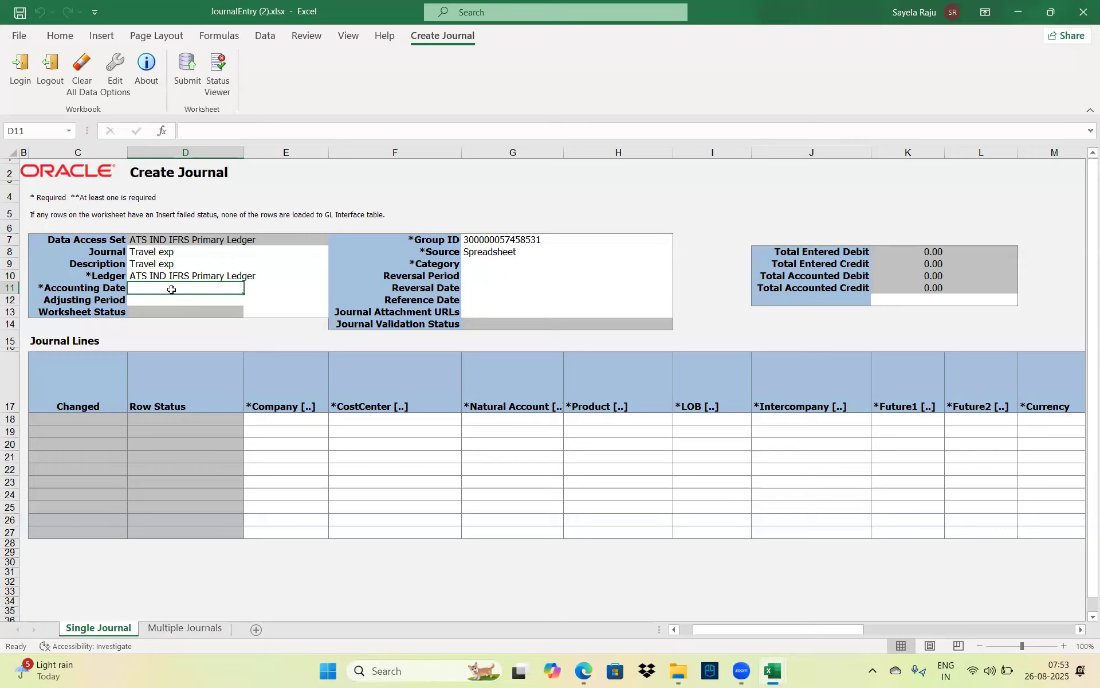
{"action": "type", "text": "26/"}
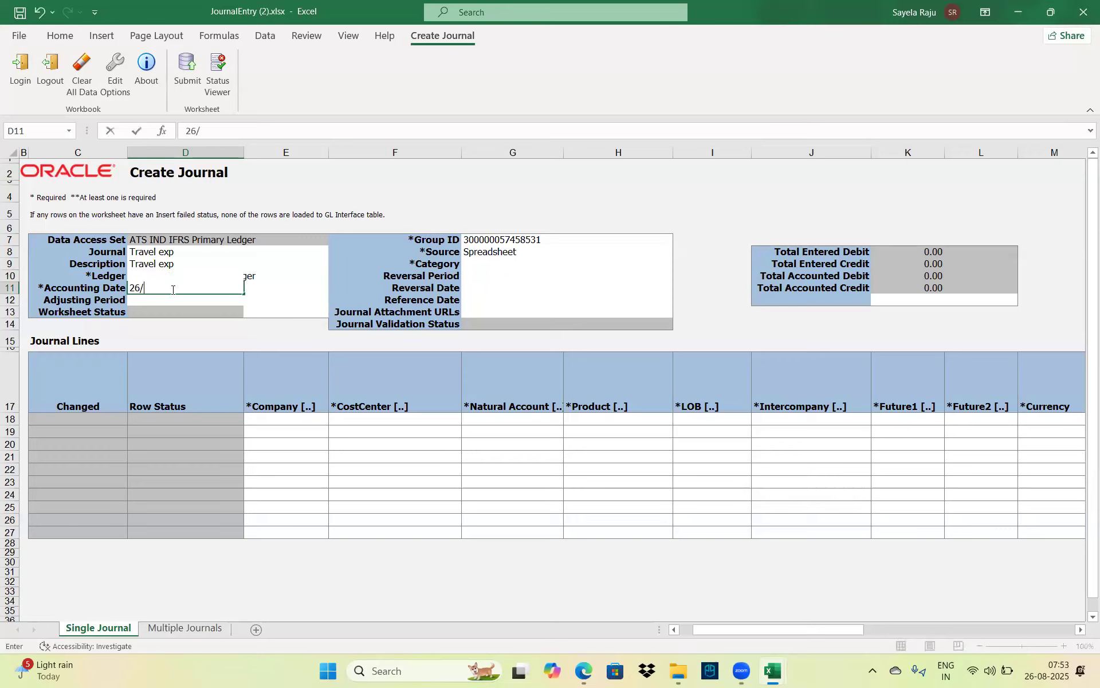
{"action": "type", "text": "8/2025"}
{"action": "key", "text": "Tab"}
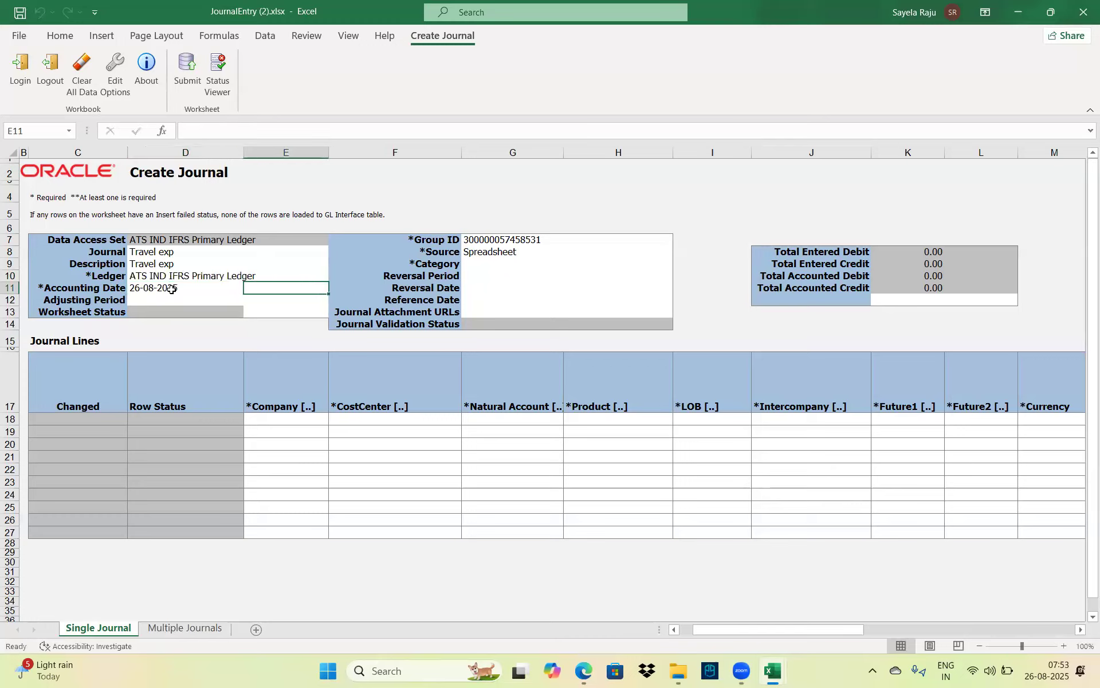
{"action": "left_click", "coordinate": [171, 289]}
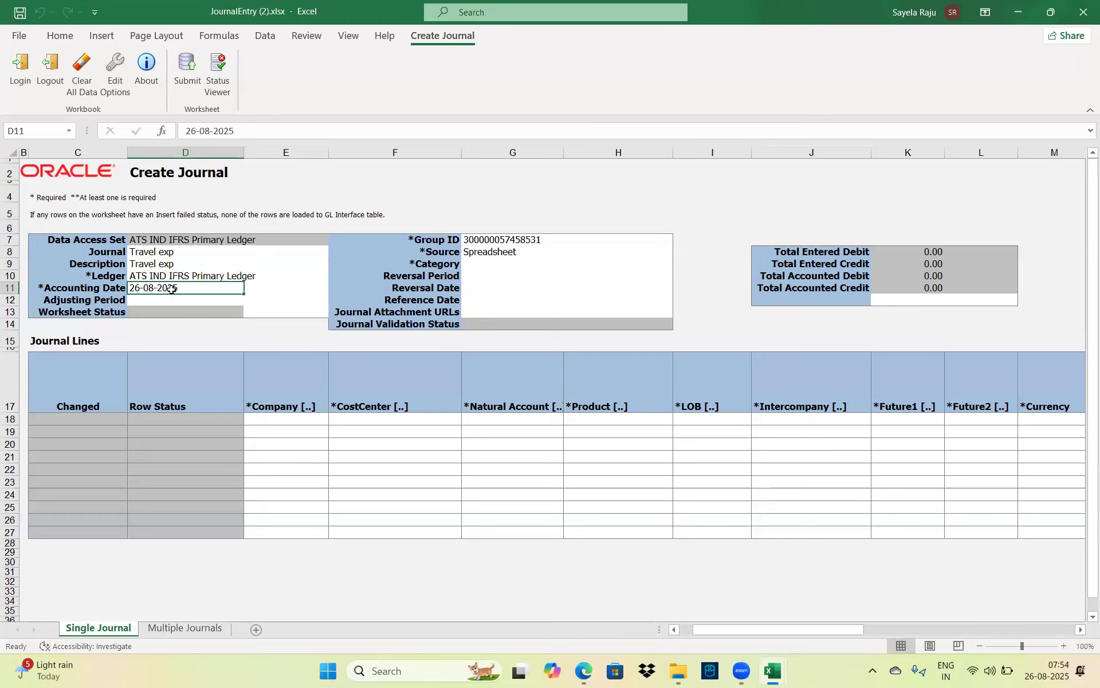
{"action": "left_click", "coordinate": [482, 269]}
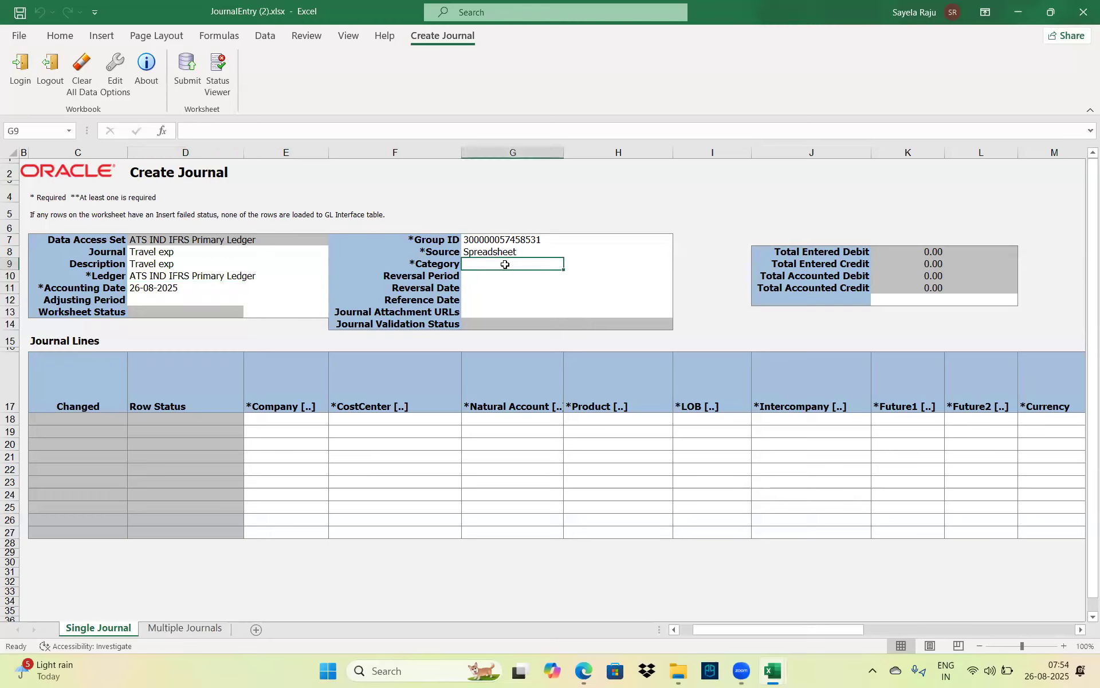
Search categories for 'Adjust' and set the journal Category in G9 to Adjustment
{"action": "double_click", "coordinate": [505, 264]}
{"action": "left_click", "coordinate": [522, 254]}
{"action": "key", "text": "Caps_Lock"}
{"action": "type", "text": "A"}
{"action": "key", "text": "Caps_Lock"}
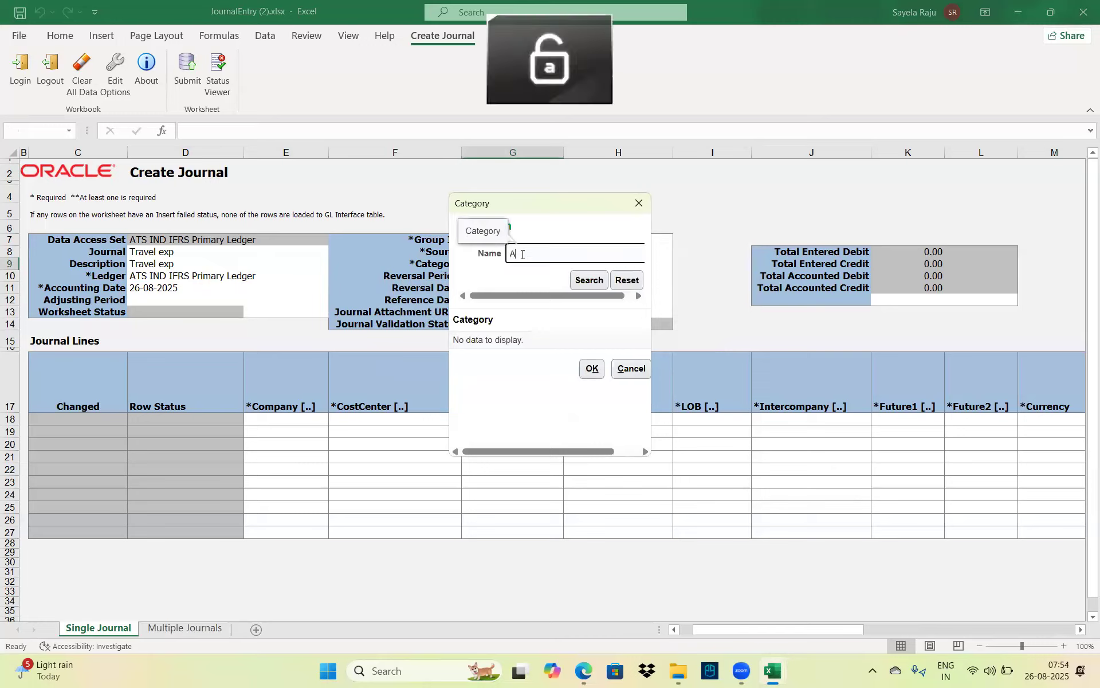
{"action": "type", "text": "djust"}
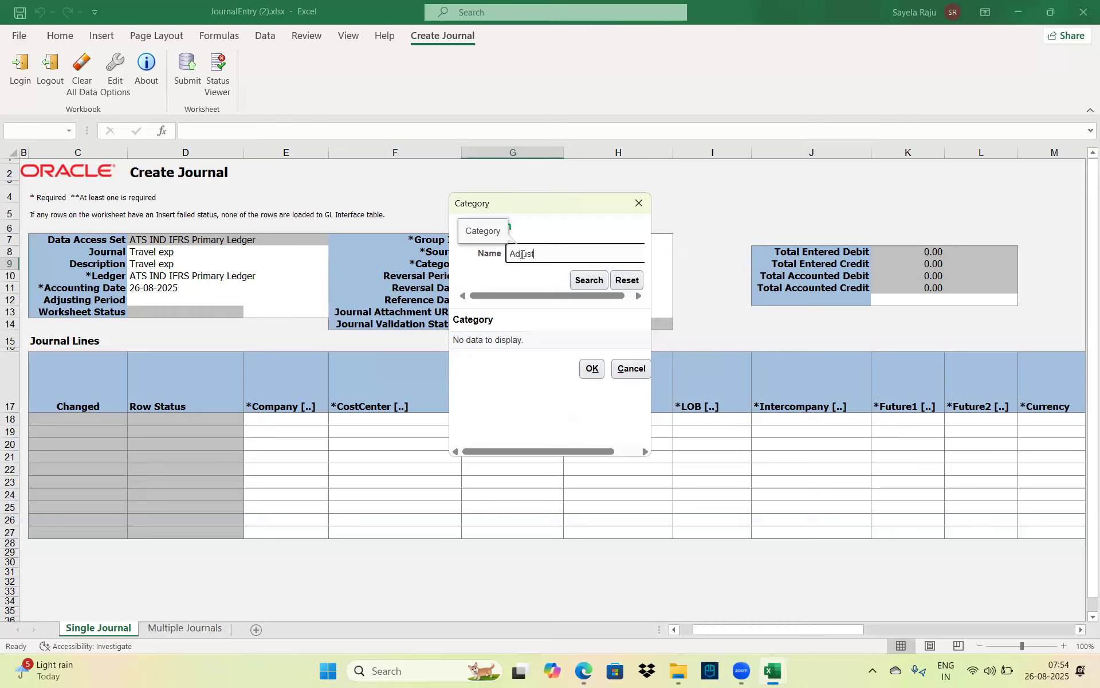
{"action": "key", "text": "Return"}
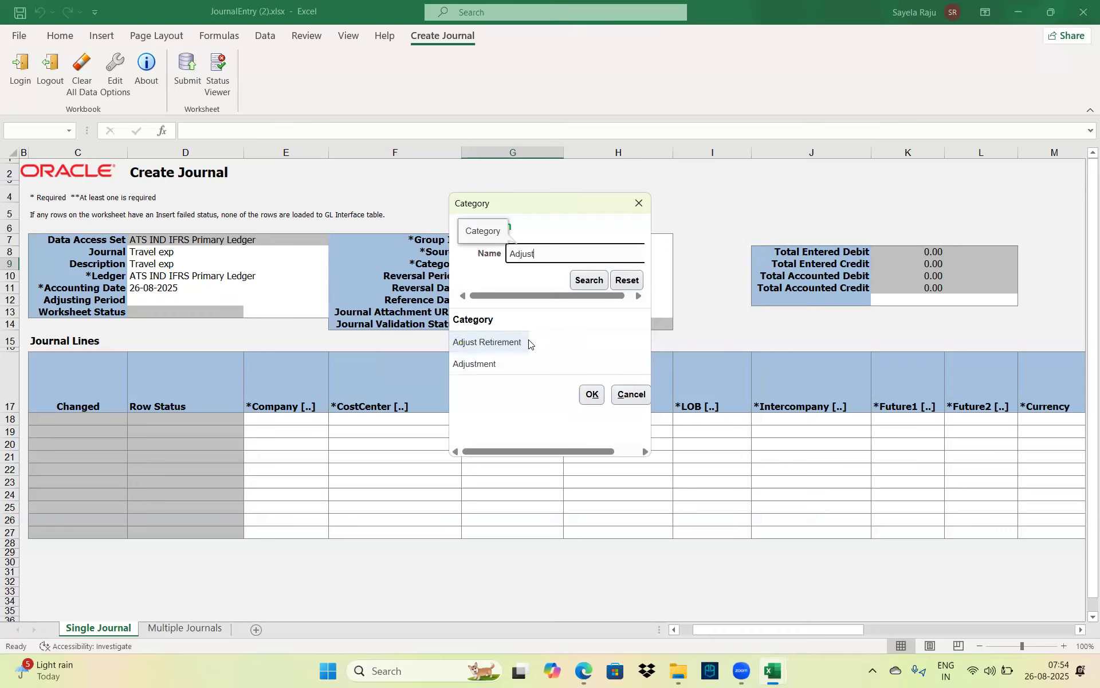
{"action": "left_click", "coordinate": [475, 363]}
{"action": "left_click", "coordinate": [592, 394]}
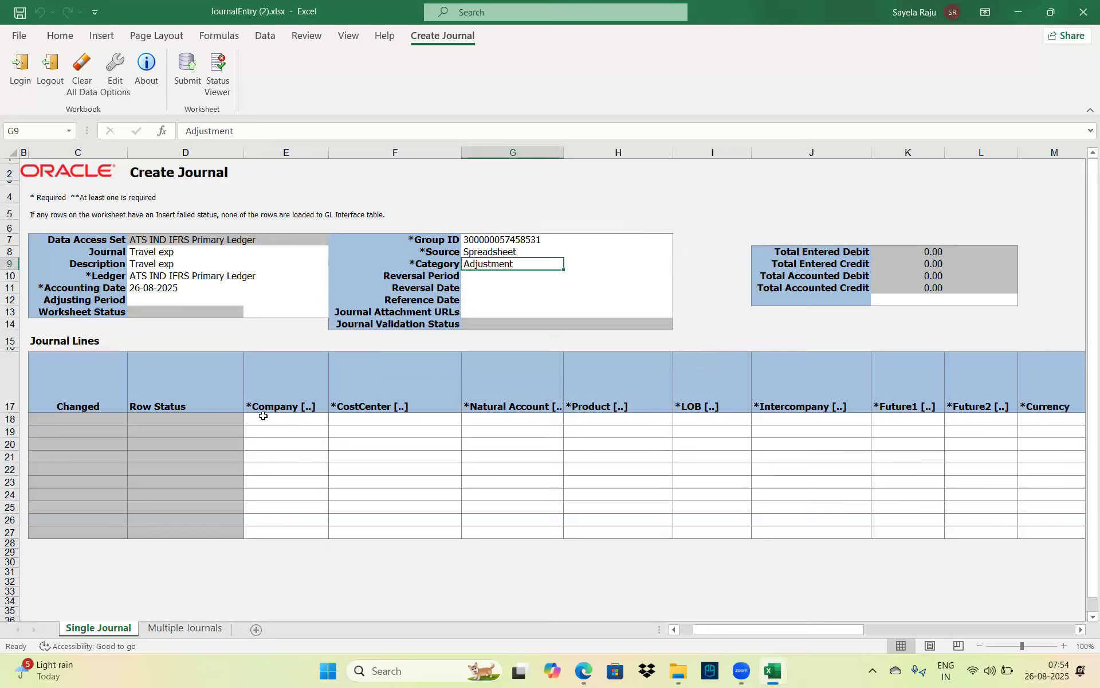
{"action": "left_click", "coordinate": [287, 421]}
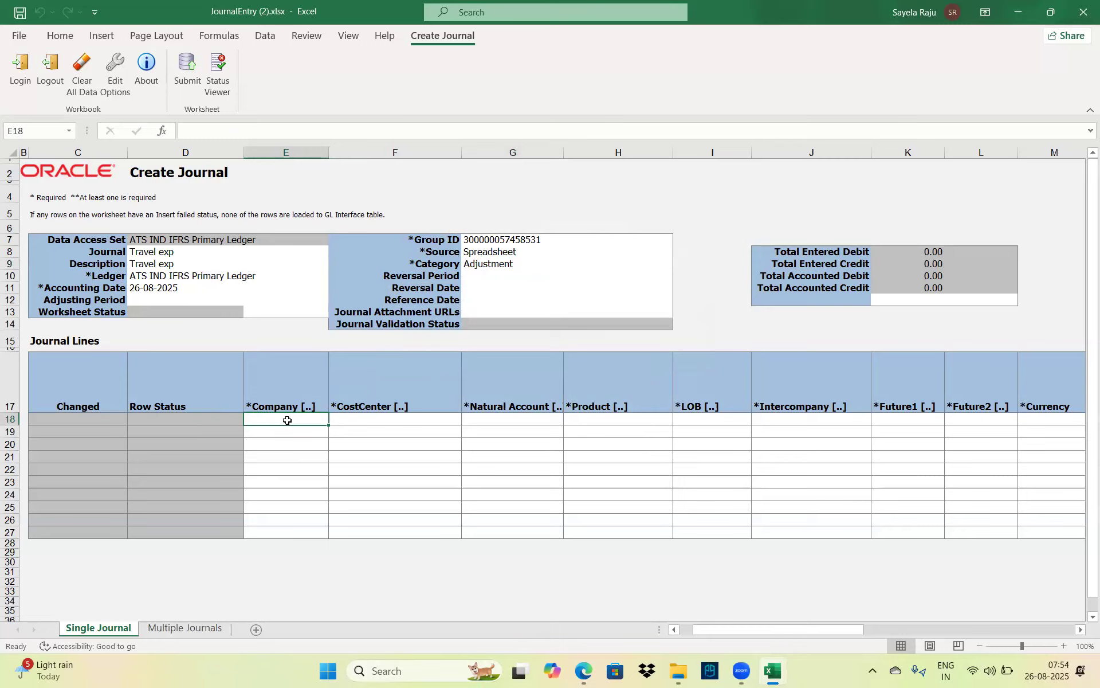
{"action": "key", "text": "Tab"}
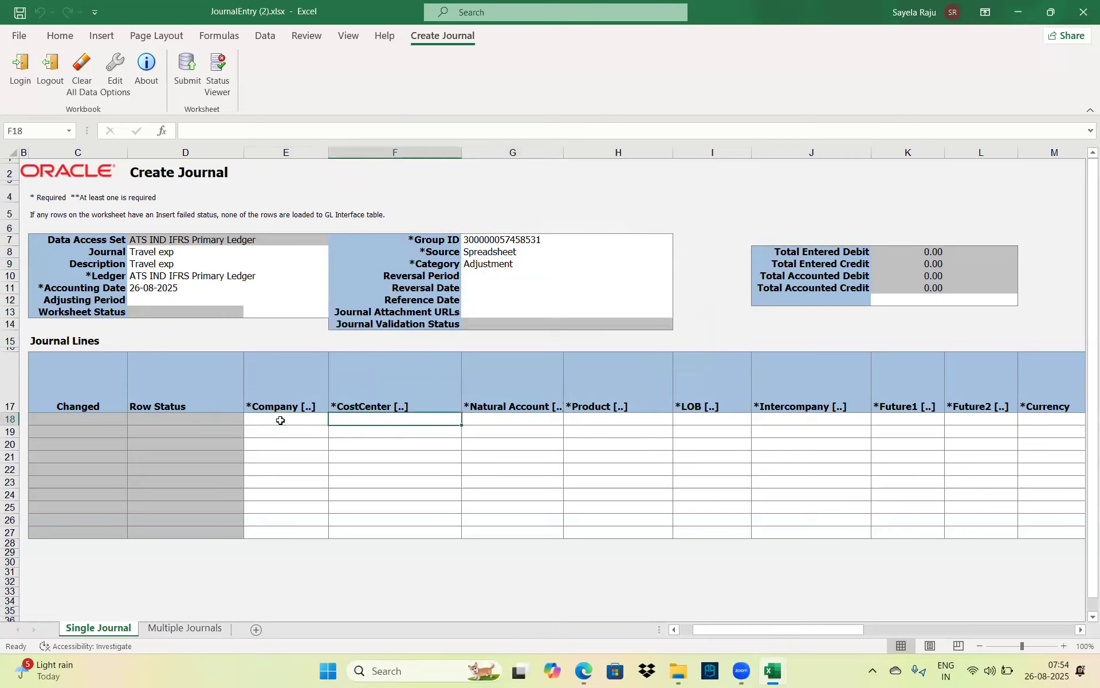
For line one's account, pick company 1002, cost center 1000 and natural account 40000
{"action": "left_click", "coordinate": [280, 421]}
{"action": "double_click", "coordinate": [280, 421]}
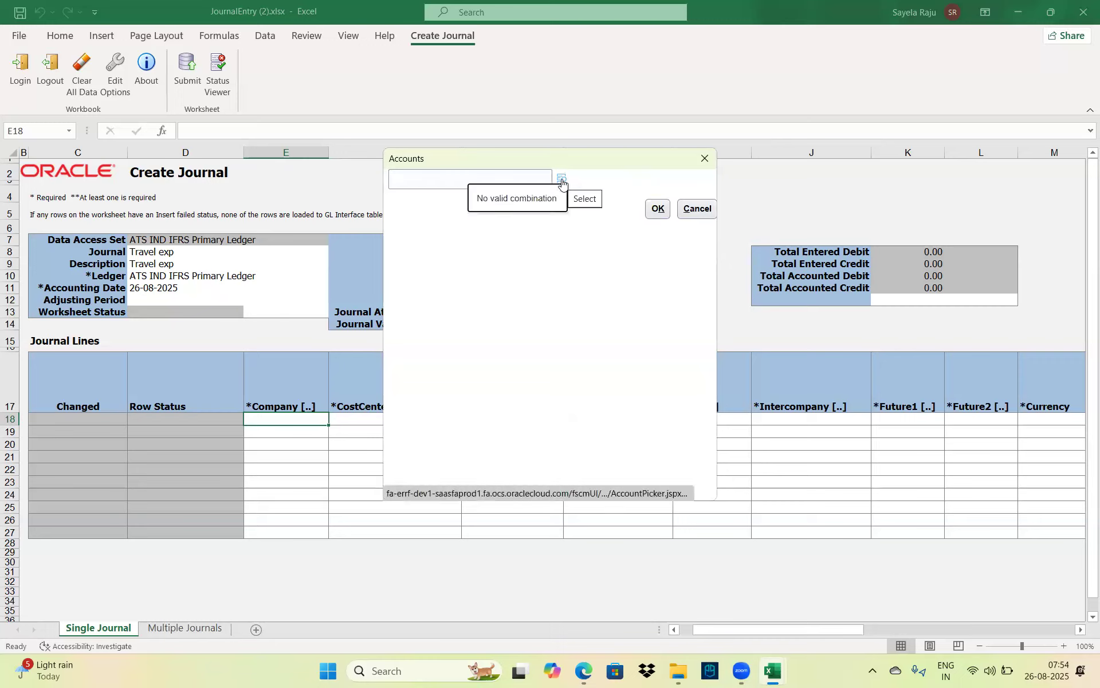
{"action": "left_click", "coordinate": [417, 184]}
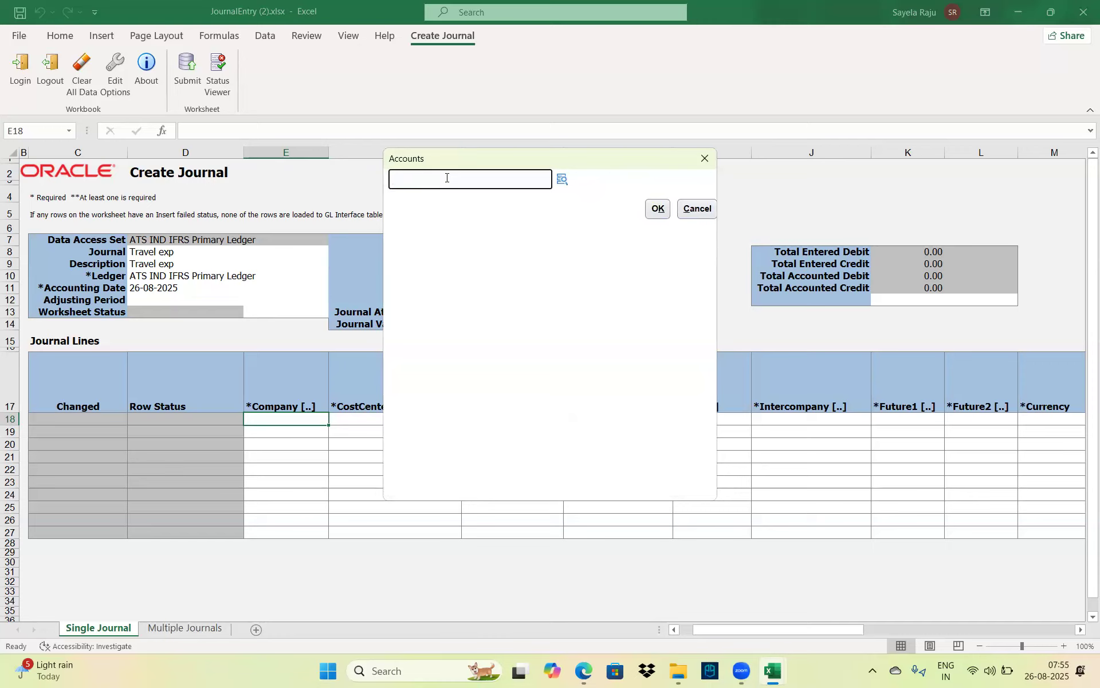
{"action": "left_click", "coordinate": [562, 182]}
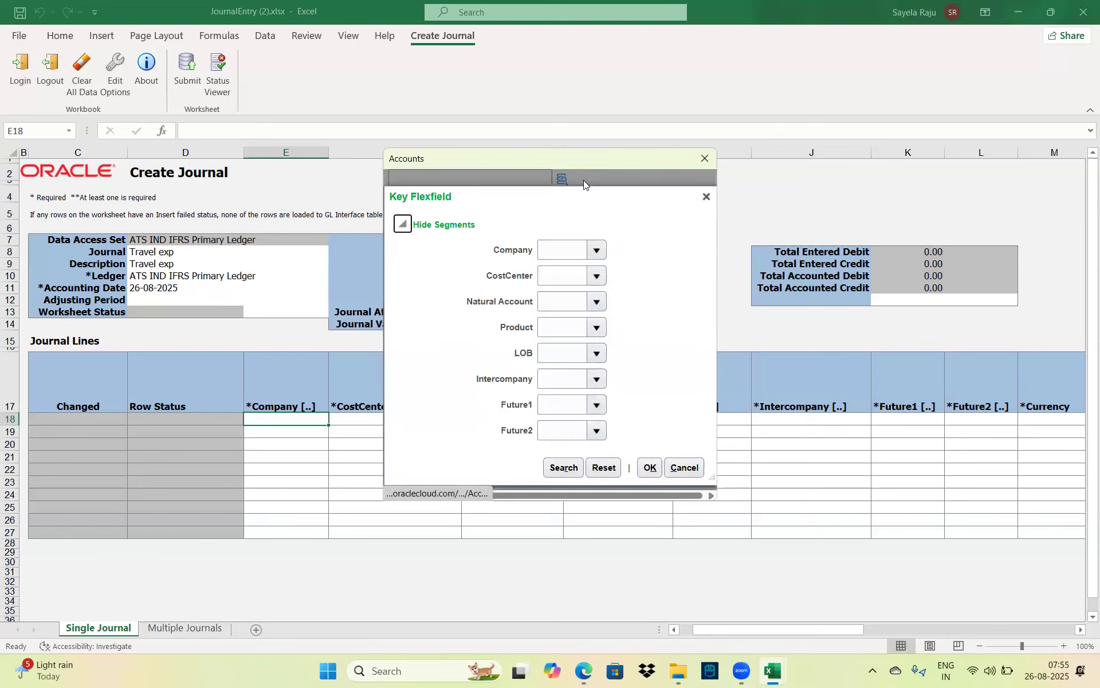
{"action": "left_click", "coordinate": [596, 250]}
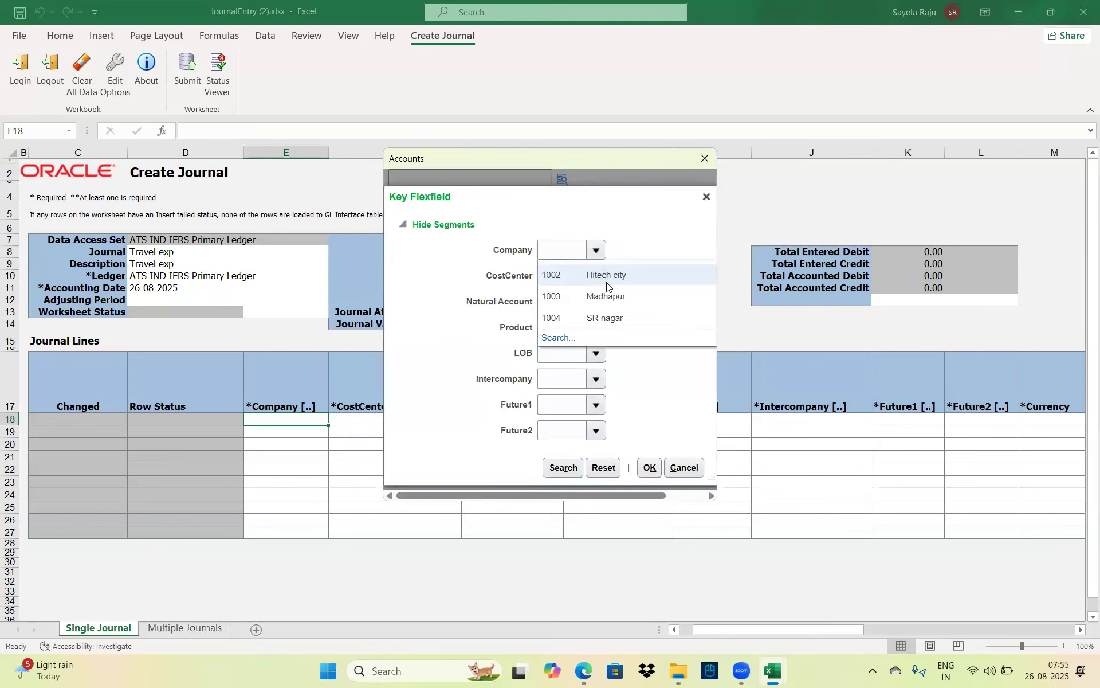
{"action": "left_click", "coordinate": [604, 277]}
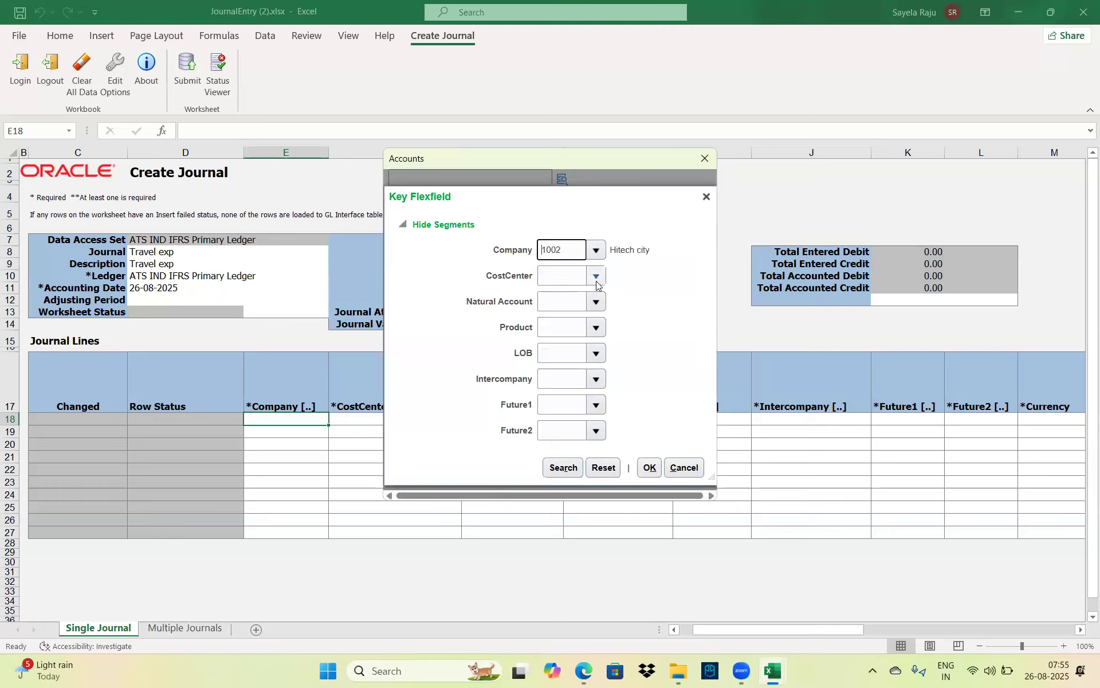
{"action": "left_click", "coordinate": [596, 279]}
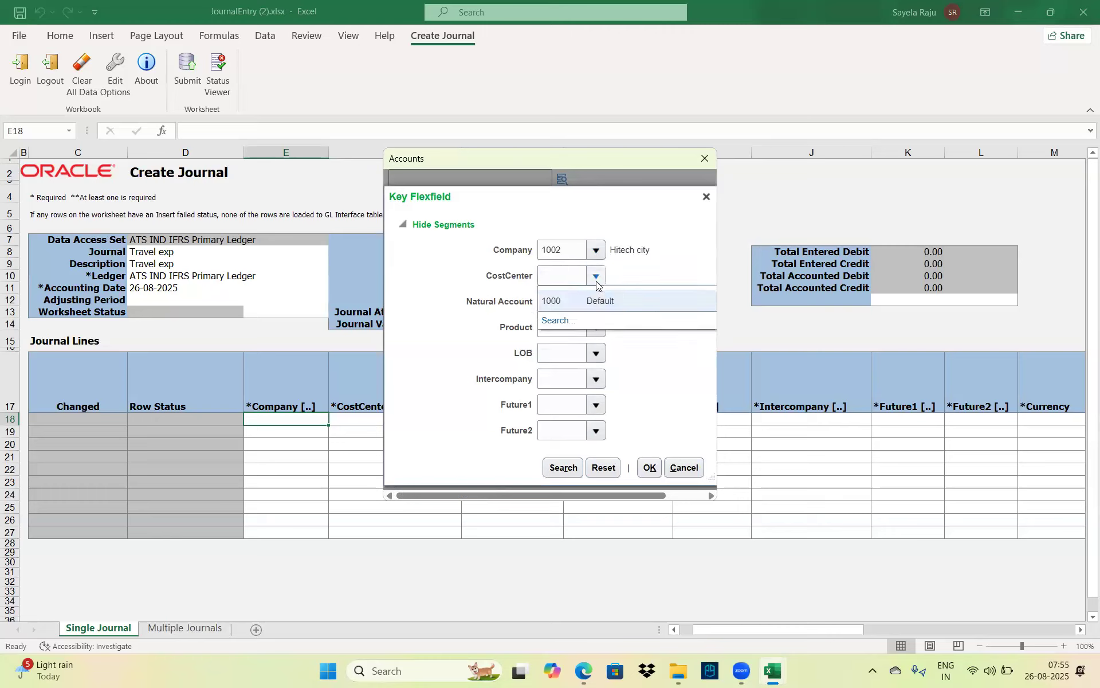
{"action": "left_click", "coordinate": [619, 306]}
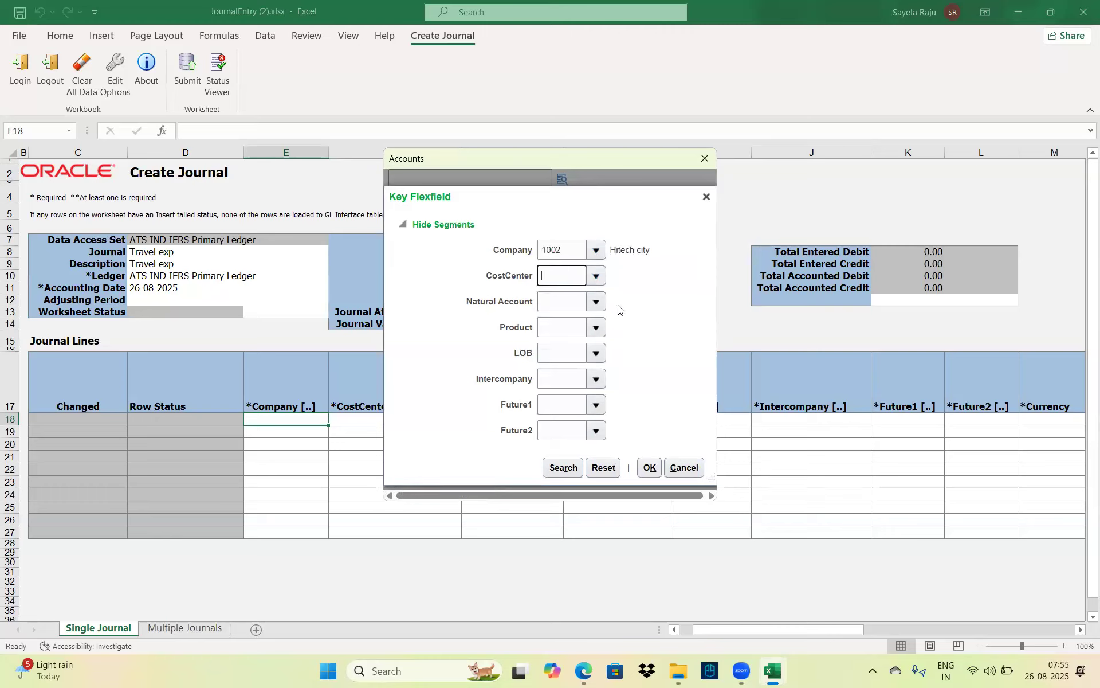
{"action": "left_click", "coordinate": [593, 303]}
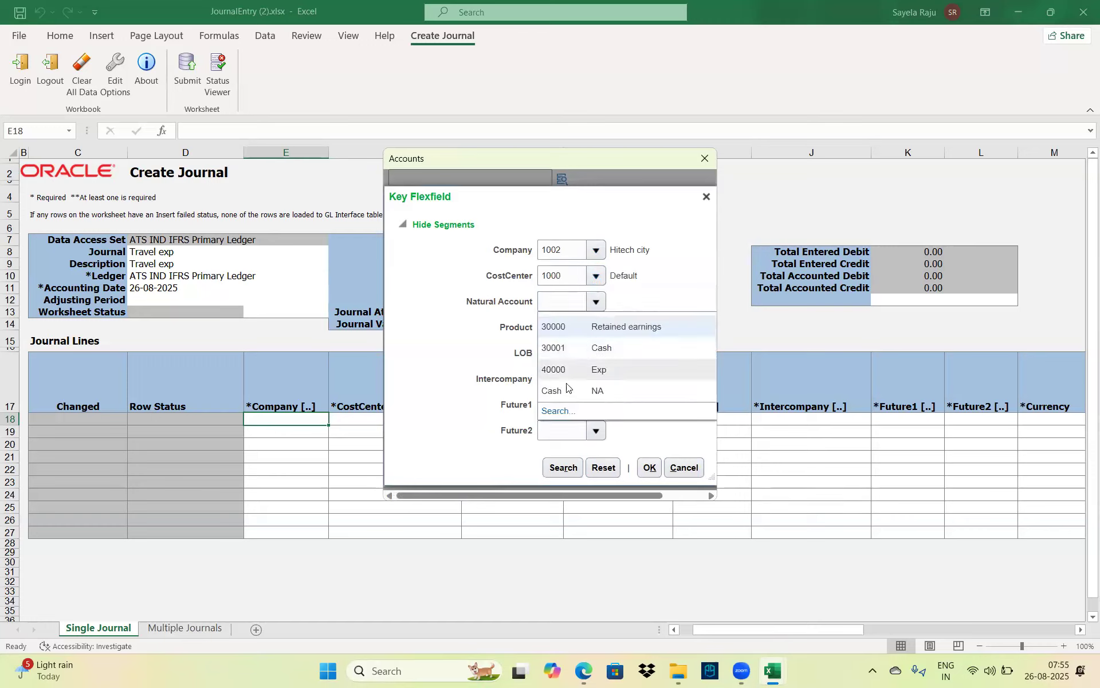
{"action": "left_click", "coordinate": [590, 370]}
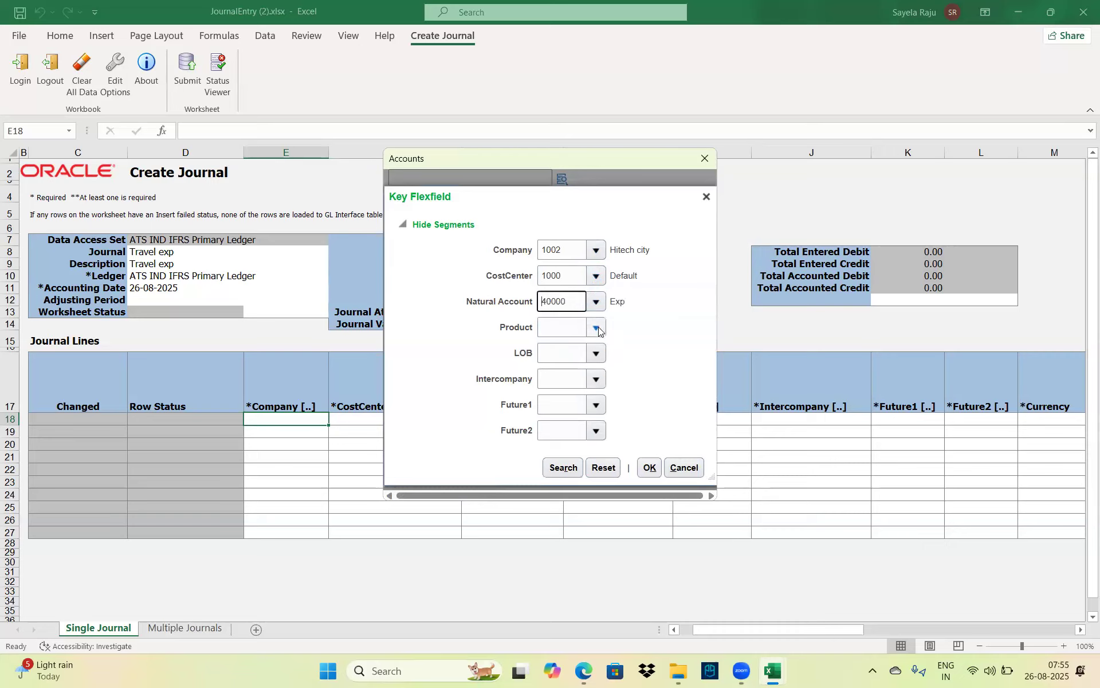
Pick product 100, LOB 2001, intercompany 1002, Future1 and Future2 0000, and confirm the segments
{"action": "left_click", "coordinate": [596, 327]}
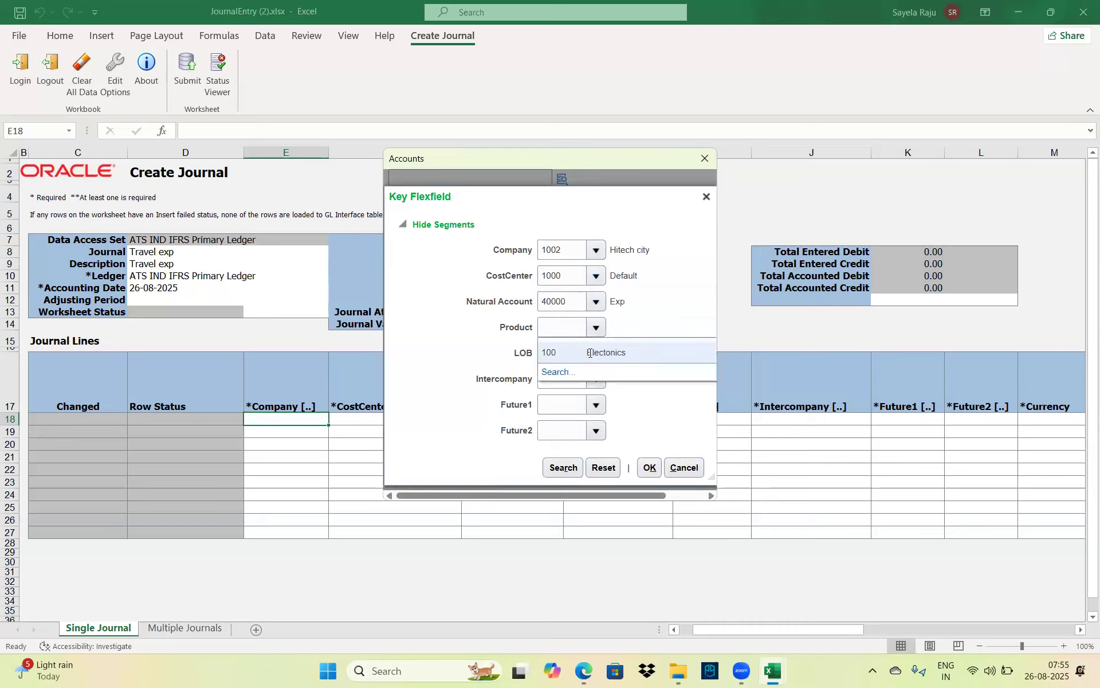
{"action": "left_click", "coordinate": [590, 353]}
{"action": "left_click", "coordinate": [591, 355]}
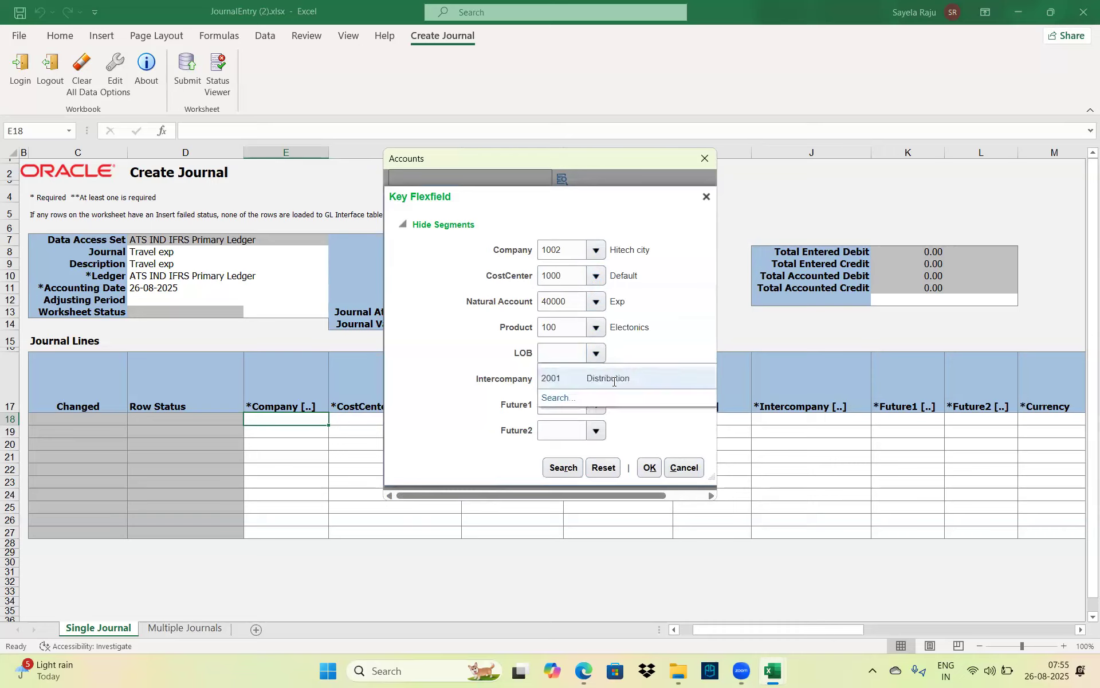
{"action": "left_click", "coordinate": [614, 379]}
{"action": "left_click", "coordinate": [590, 379]}
{"action": "left_click", "coordinate": [609, 403]}
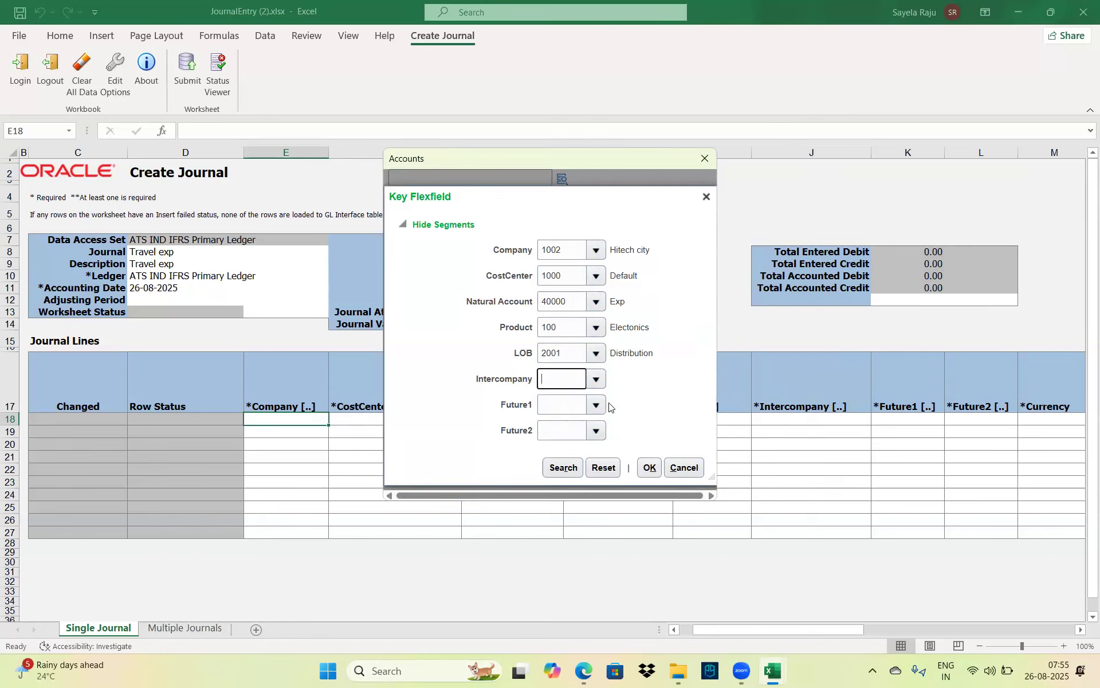
{"action": "left_click", "coordinate": [597, 404]}
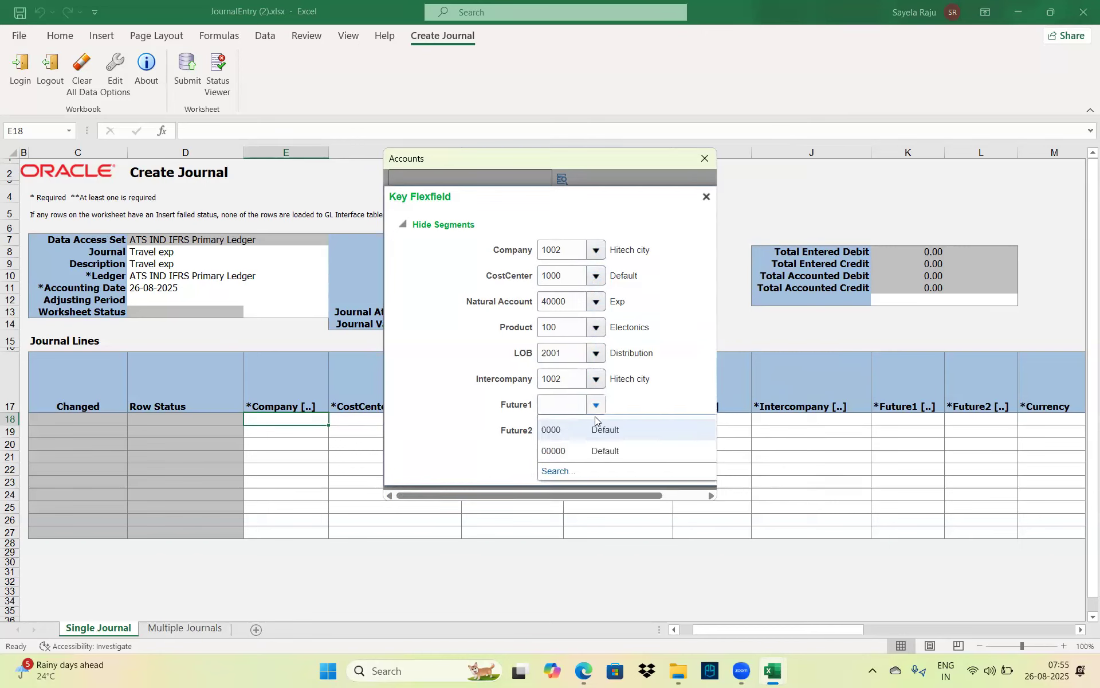
{"action": "left_click", "coordinate": [597, 428]}
{"action": "left_click", "coordinate": [597, 430]}
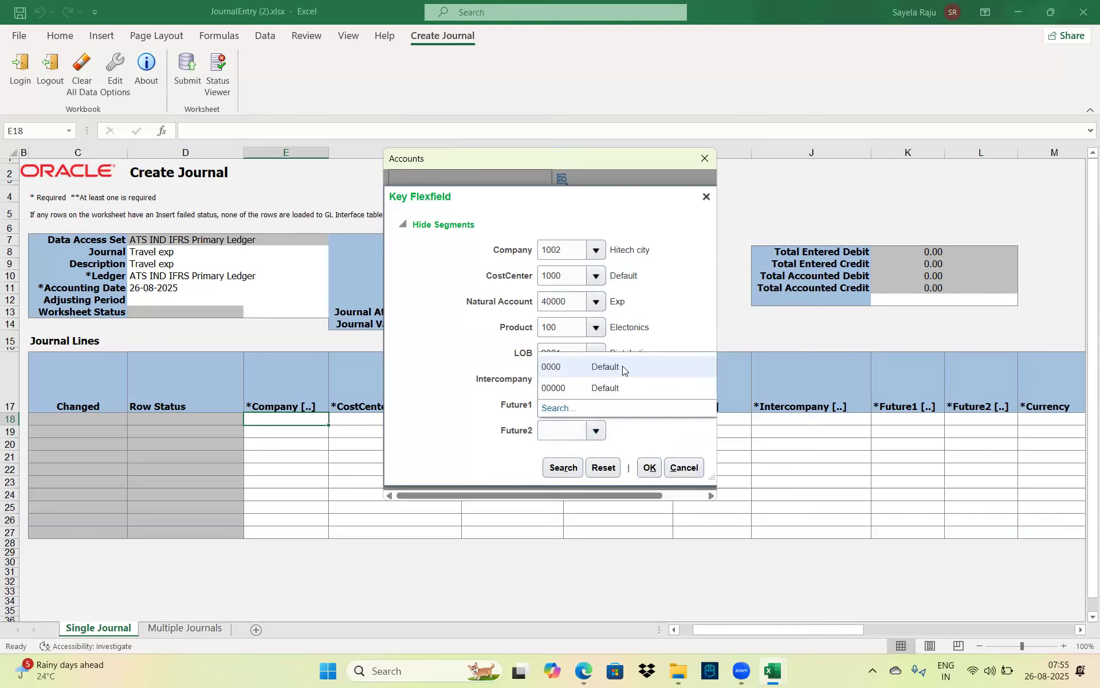
{"action": "left_click", "coordinate": [622, 366]}
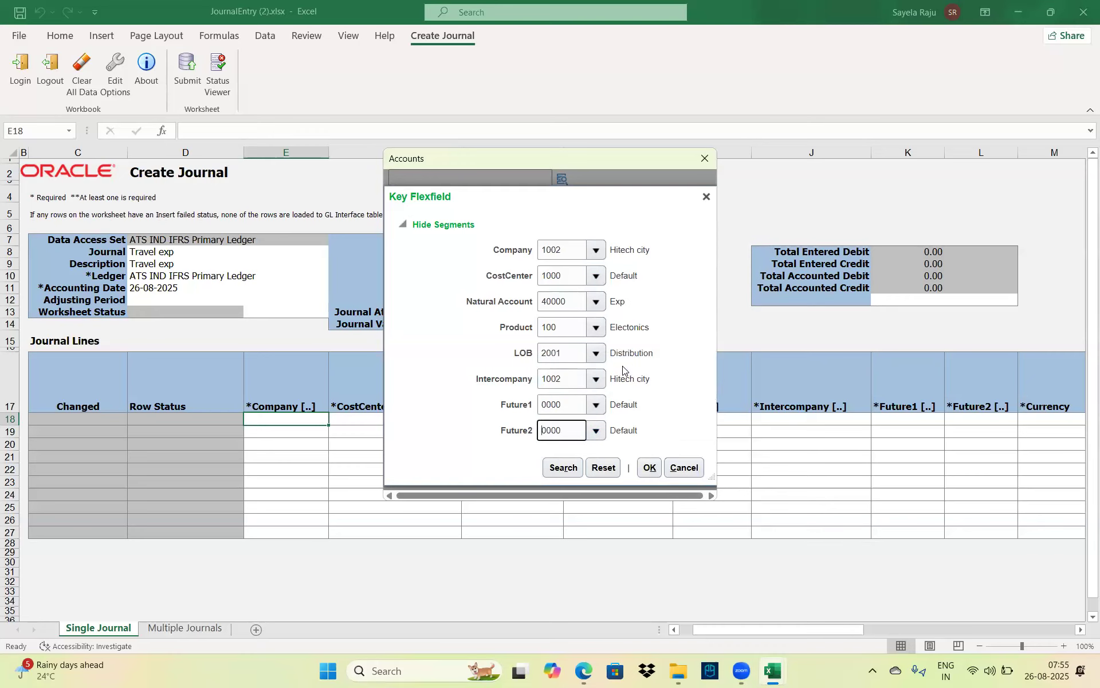
{"action": "left_click", "coordinate": [648, 469]}
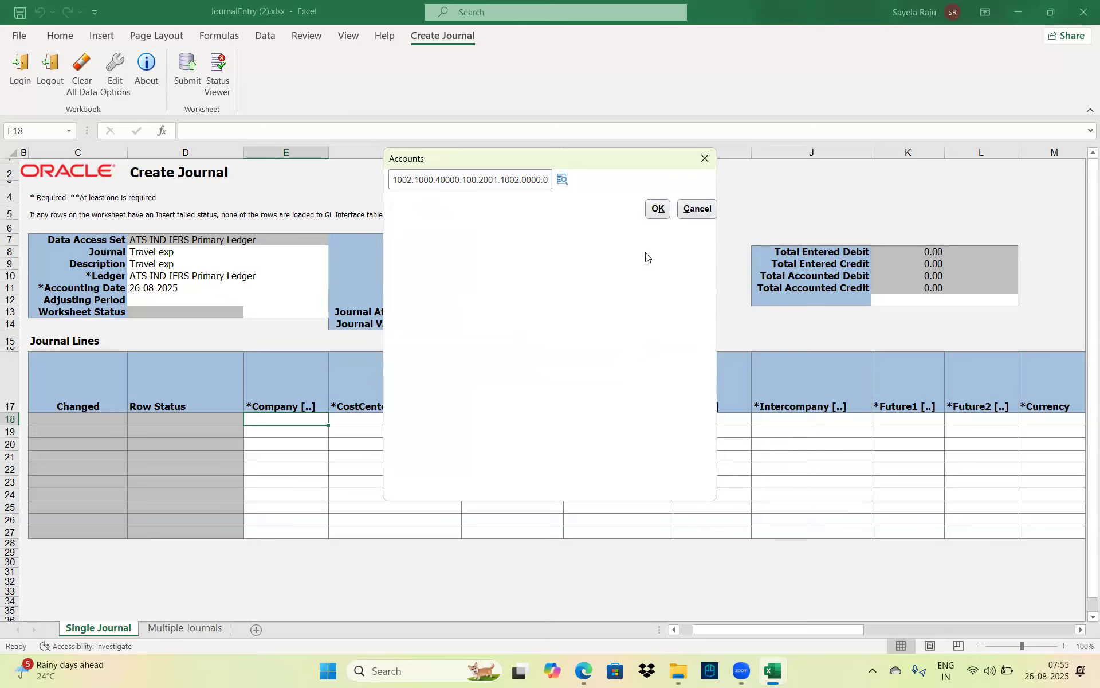
Apply the account combination to line 18 and set its currency to INR
{"action": "left_click", "coordinate": [660, 208]}
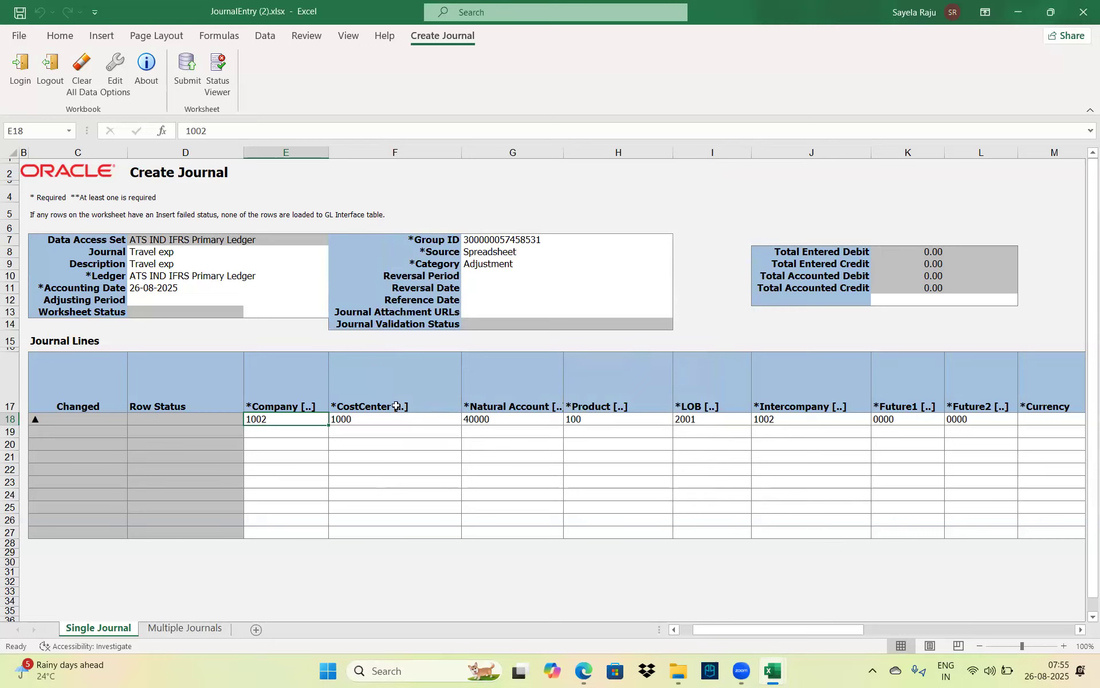
{"action": "left_click", "coordinate": [430, 421]}
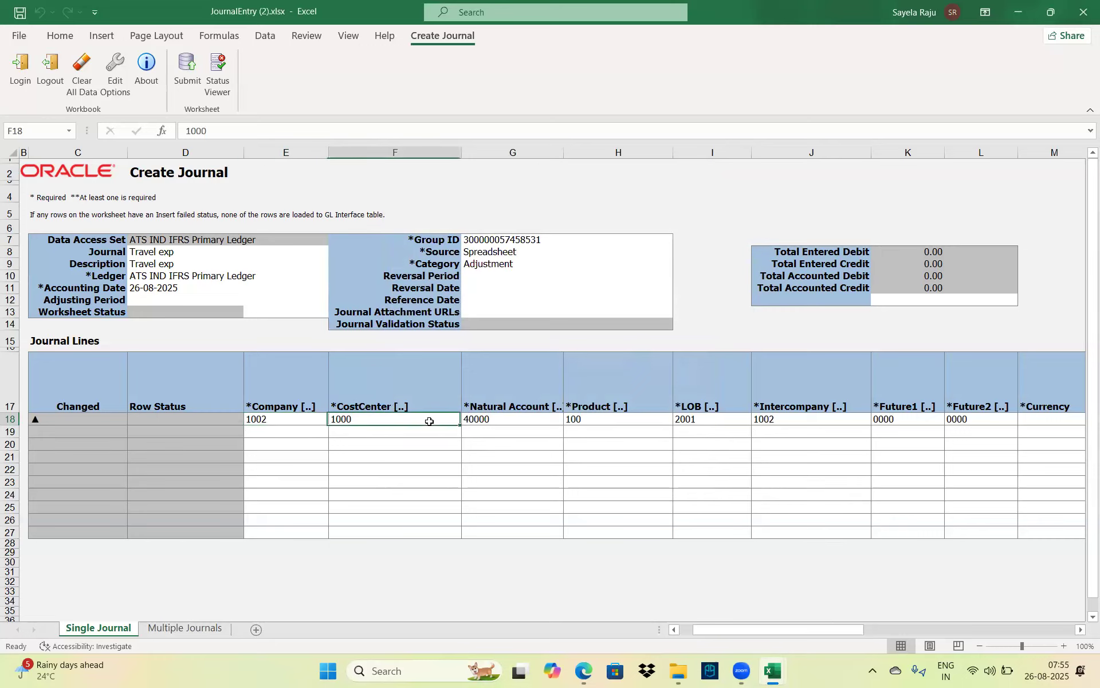
{"action": "key", "text": "Right"}
{"action": "key", "text": "Right"}
{"action": "key", "text": "Right"}
{"action": "key", "text": "Right"}
{"action": "key", "text": "Right"}
{"action": "key", "text": "Right"}
{"action": "key", "text": "Right"}
{"action": "key", "text": "Right"}
{"action": "key", "text": "Right"}
{"action": "key", "text": "Right"}
{"action": "key", "text": "Right"}
{"action": "key", "text": "Right"}
{"action": "key", "text": "Right"}
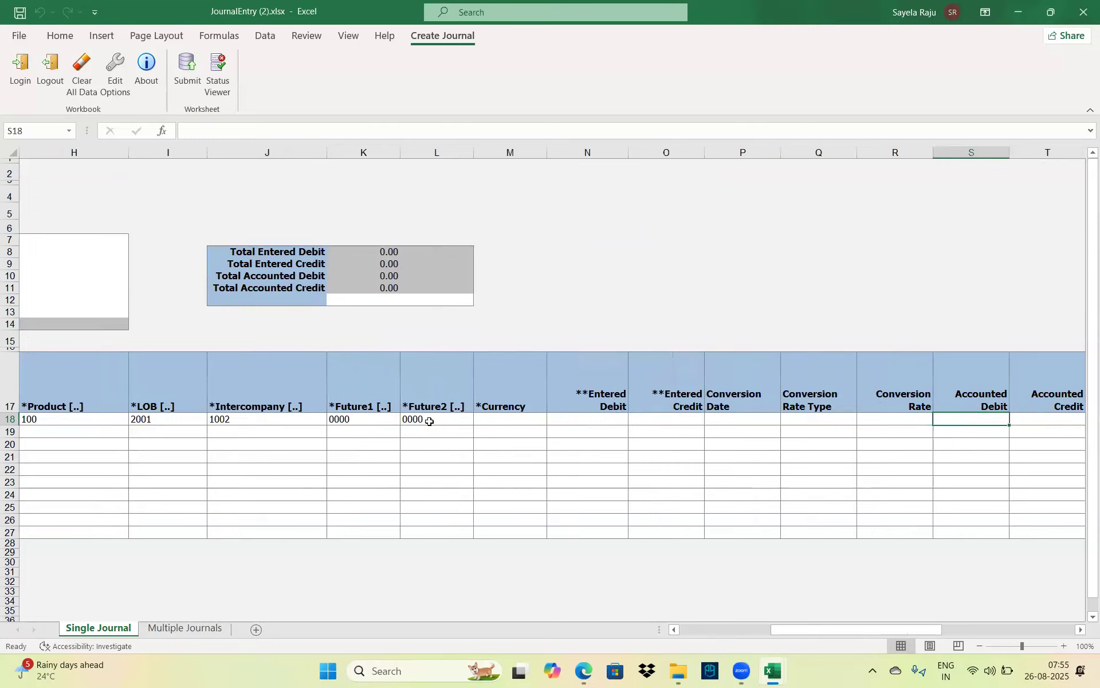
{"action": "left_click", "coordinate": [480, 418]}
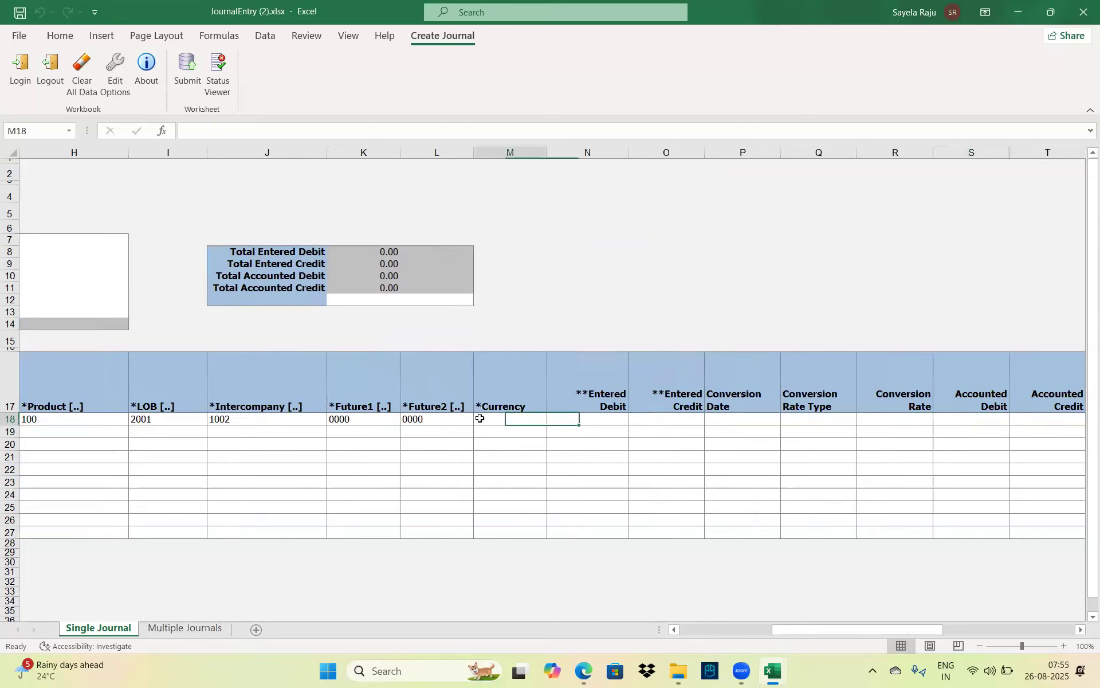
{"action": "key", "text": "Caps_Lock"}
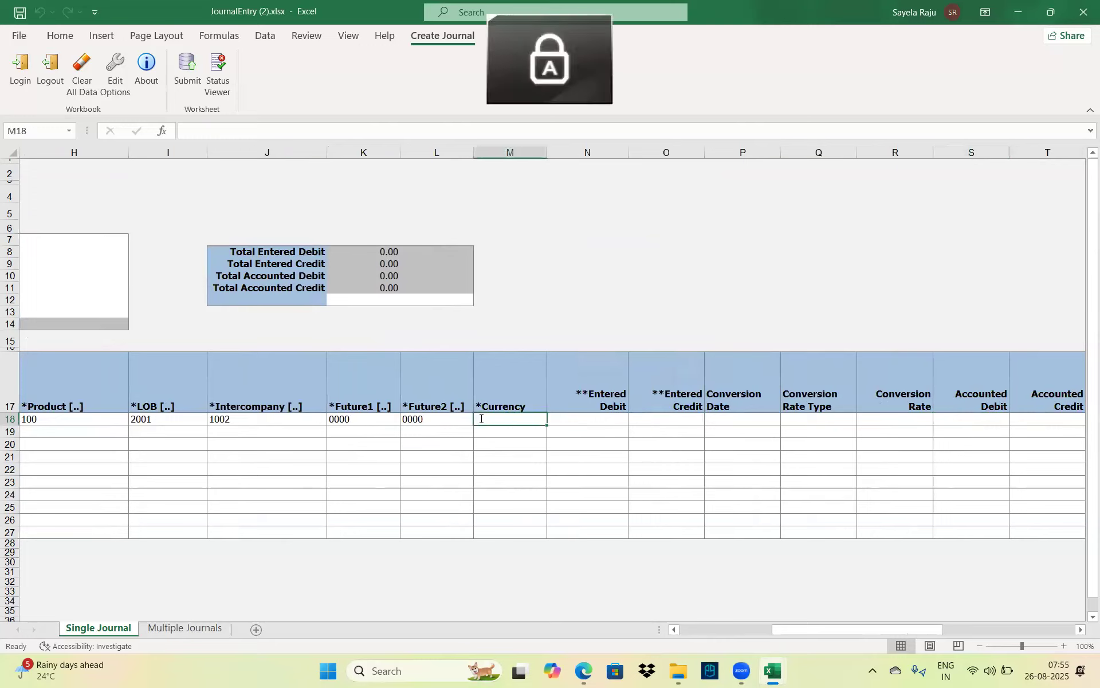
{"action": "type", "text": "INR"}
{"action": "key", "text": "Caps_Lock"}
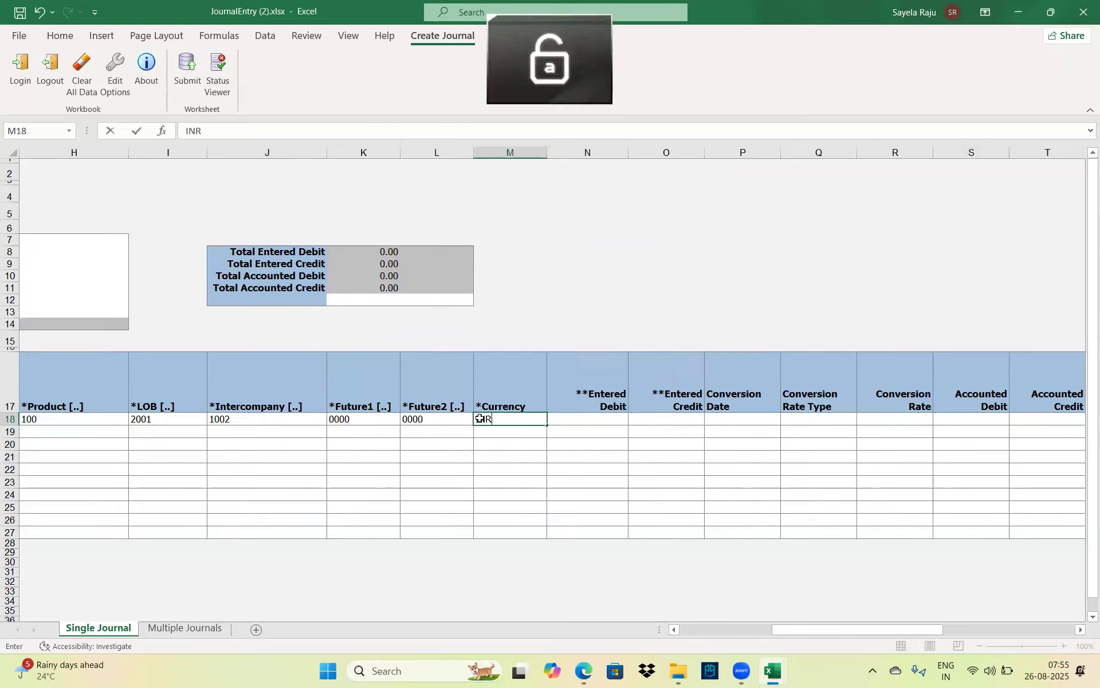
{"action": "key", "text": "Tab"}
Enter a 250 debit on line 18, then return to the start of row 19
{"action": "type", "text": "1"}
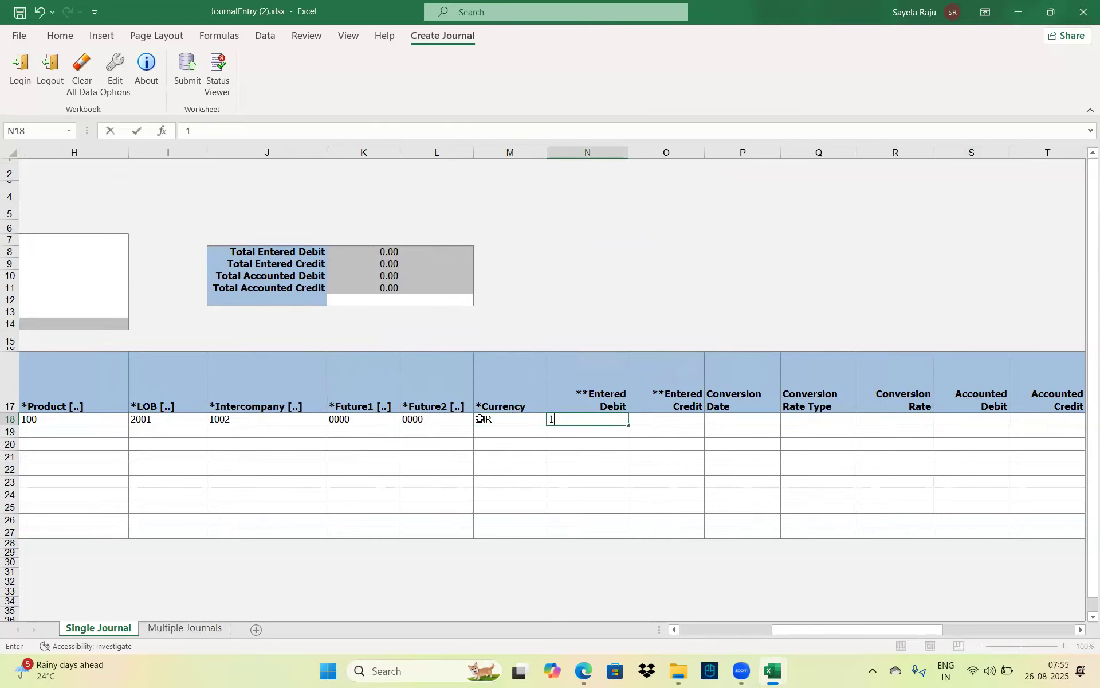
{"action": "key", "text": "BackSpace"}
{"action": "type", "text": "250"}
{"action": "key", "text": "Tab"}
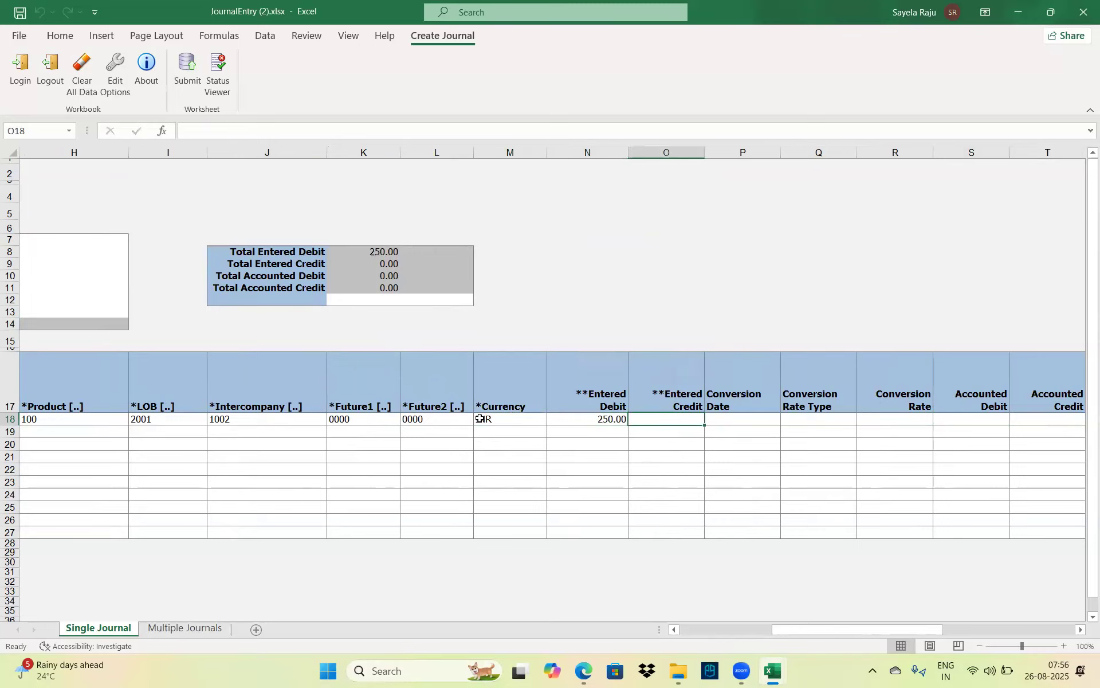
{"action": "key", "text": "Down"}
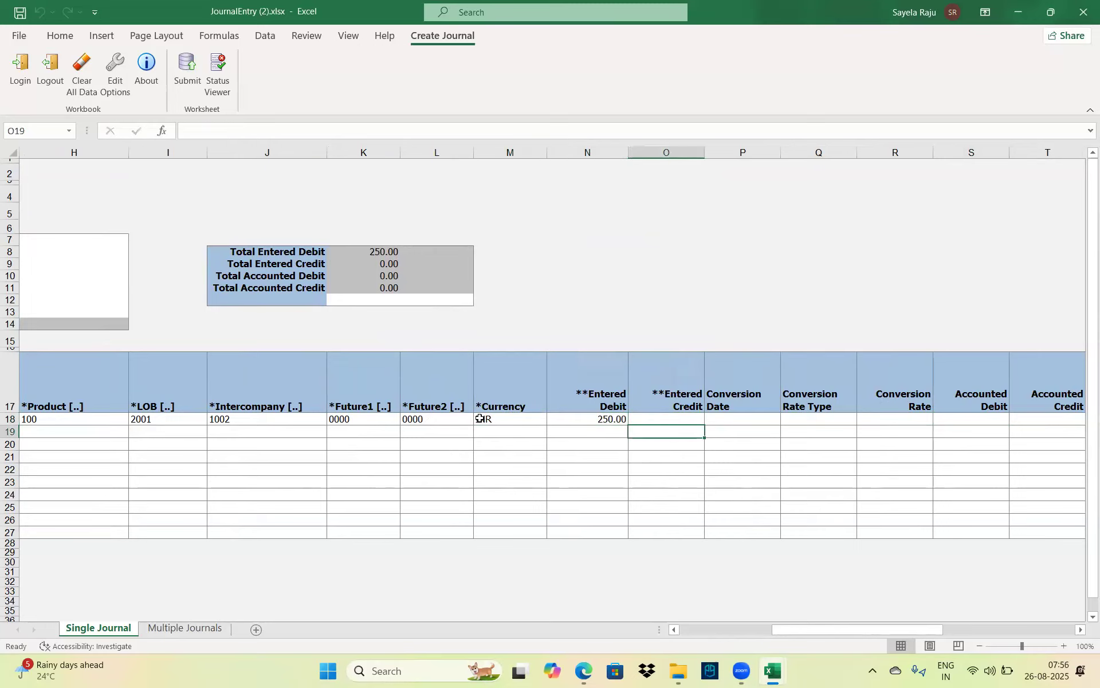
{"action": "key", "text": "Left"}
{"action": "key", "text": "Home"}
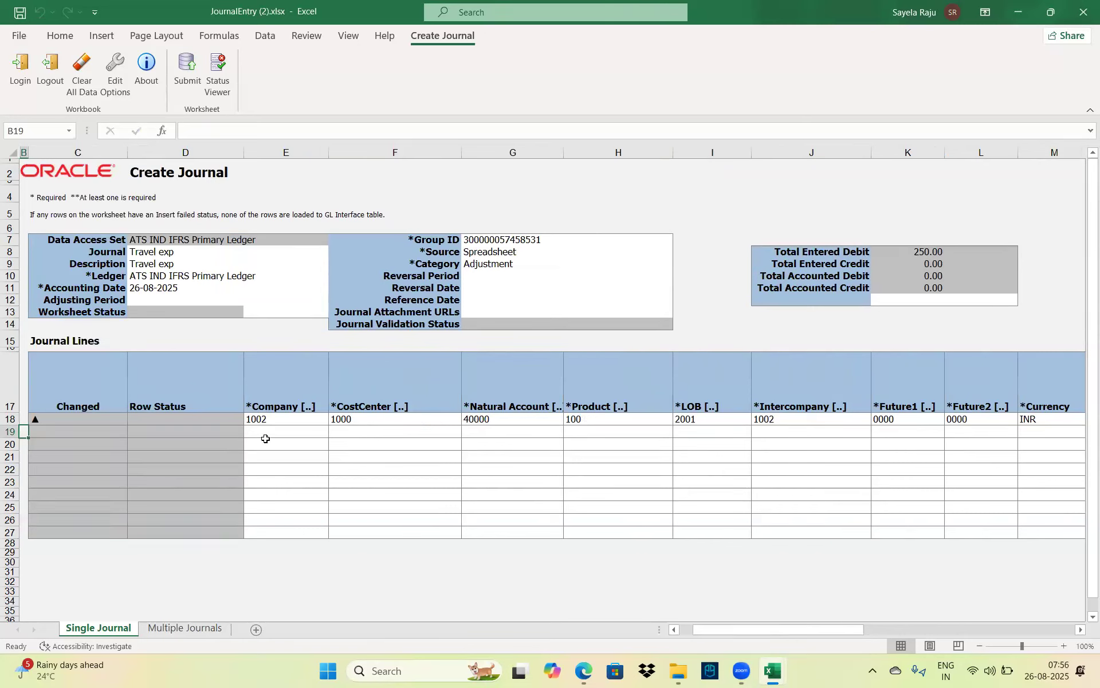
Copy line 18's account segments and INR currency into row 19
{"action": "left_click_drag", "start_coordinate": [299, 420], "coordinate": [631, 423]}
{"action": "left_click_drag", "start_coordinate": [747, 425], "coordinate": [1071, 420]}
{"action": "key", "text": "ctrl+c"}
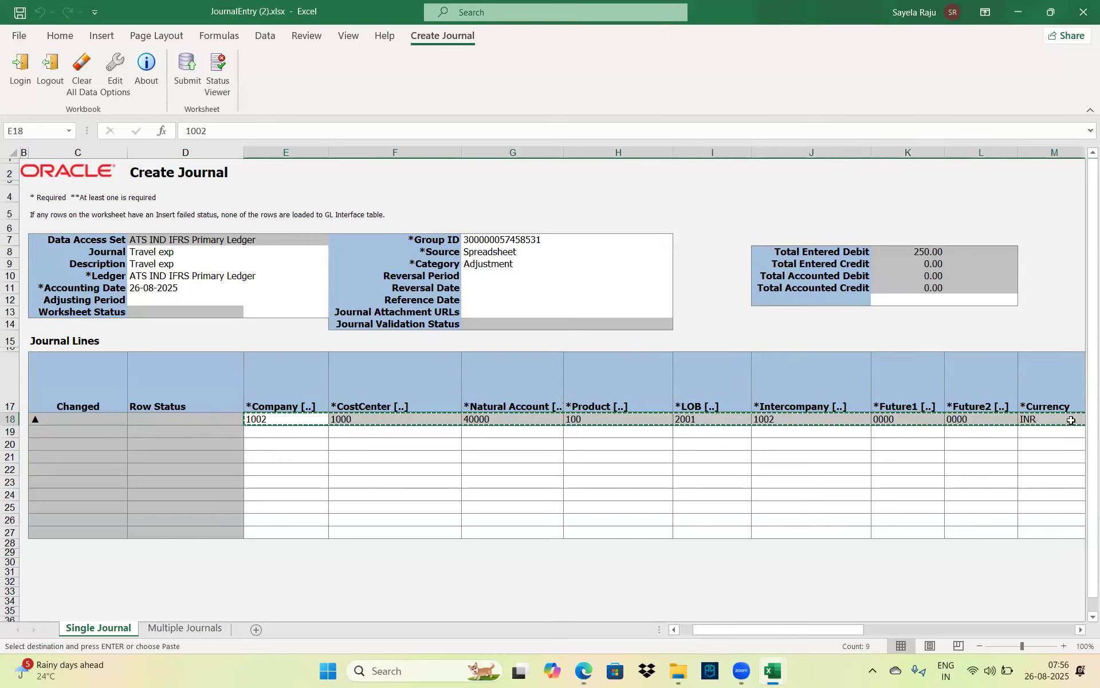
{"action": "left_click", "coordinate": [263, 434]}
{"action": "key", "text": "Return"}
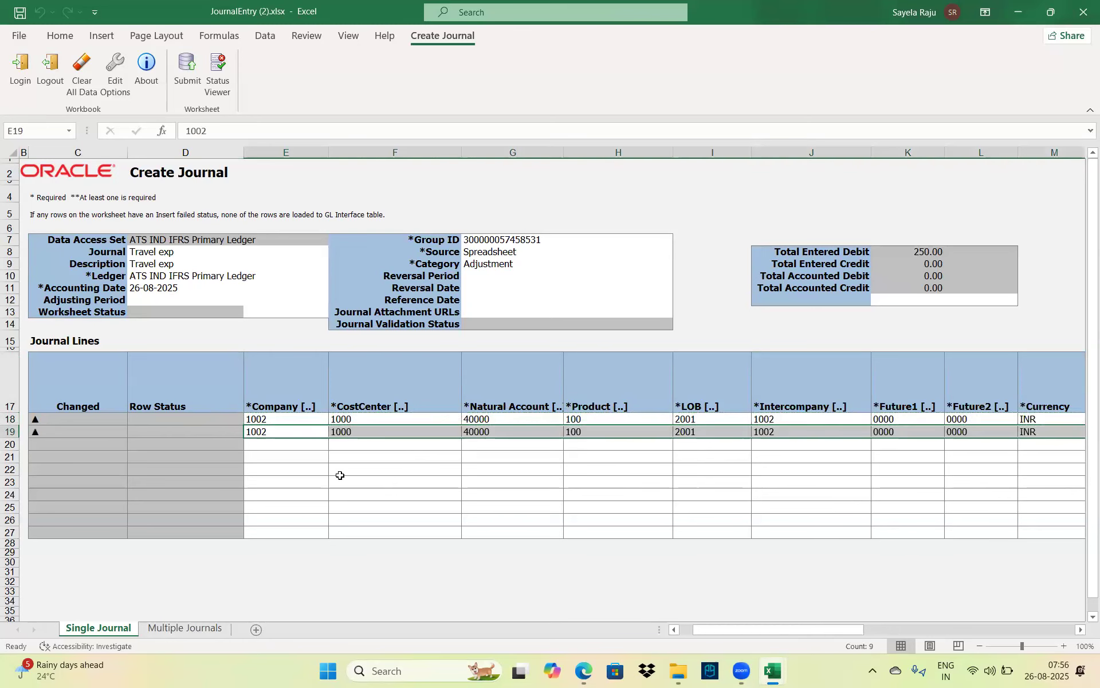
{"action": "left_click", "coordinate": [340, 475]}
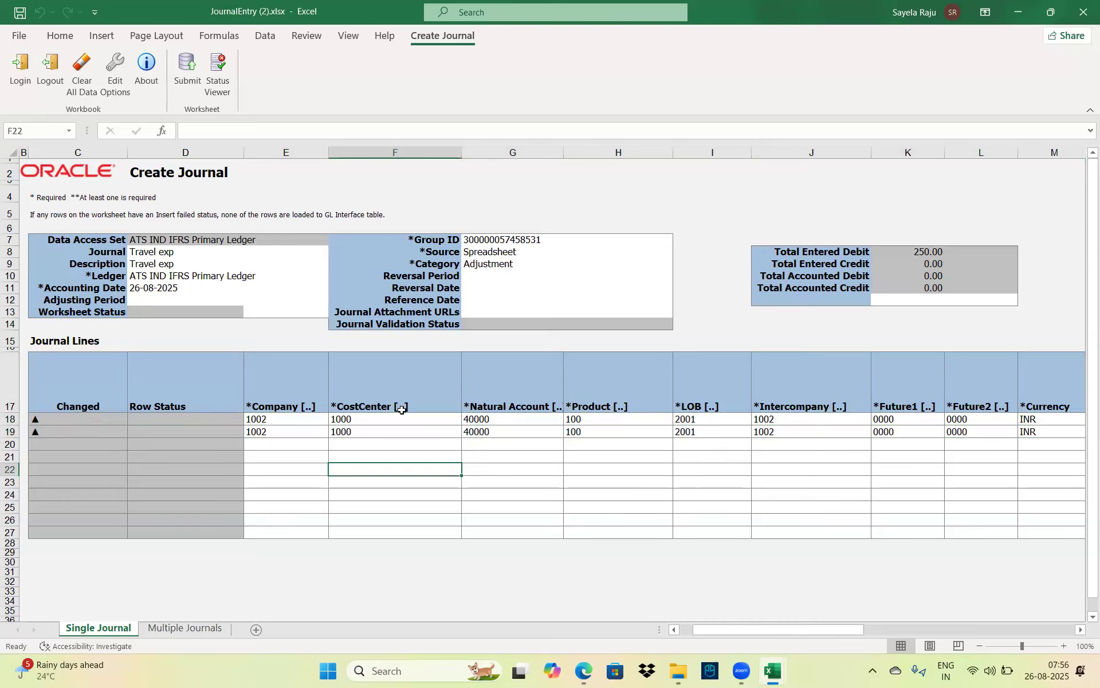
Enter a 250 credit in O19 and check it against the 250 debit in N18
{"action": "left_click", "coordinate": [421, 434]}
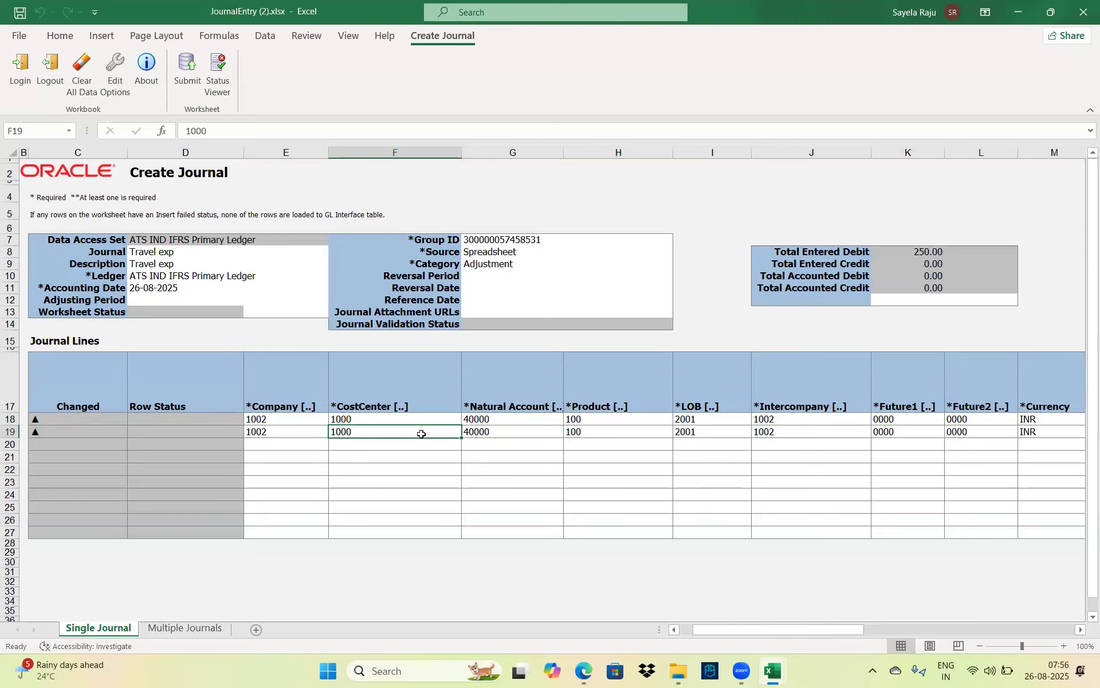
{"action": "key", "text": "Right"}
{"action": "key", "text": "Right"}
{"action": "key", "text": "Right"}
{"action": "key", "text": "Right"}
{"action": "key", "text": "Right"}
{"action": "key", "text": "Right"}
{"action": "key", "text": "Right"}
{"action": "key", "text": "Right"}
{"action": "key", "text": "Right"}
{"action": "key", "text": "Right"}
{"action": "key", "text": "Right"}
{"action": "key", "text": "Right"}
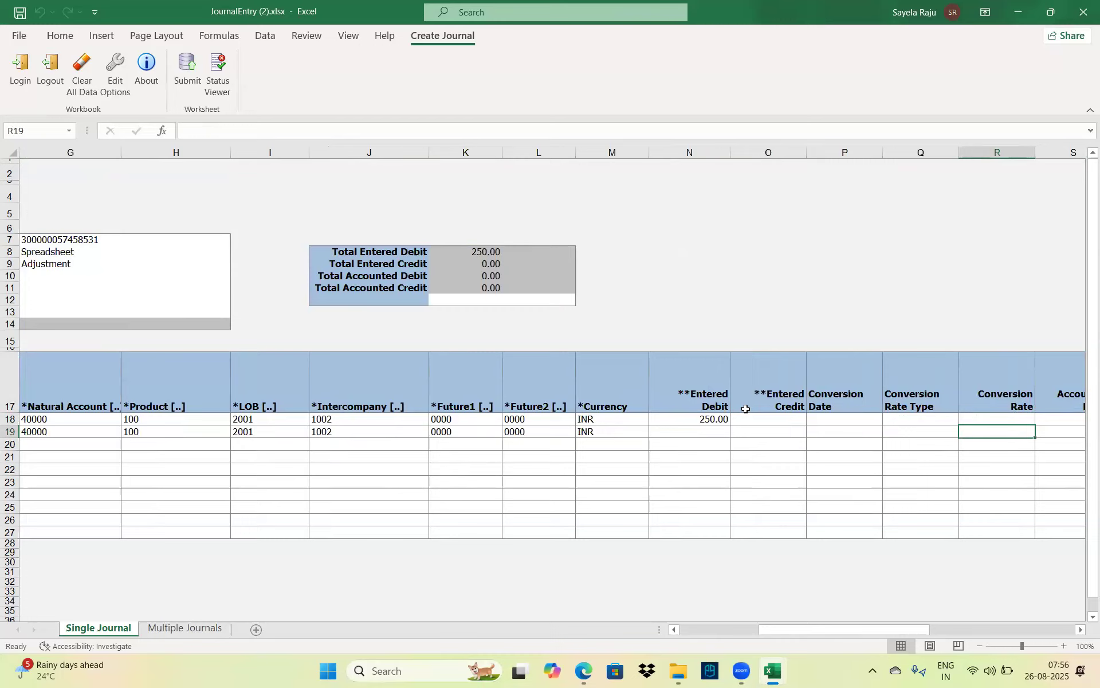
{"action": "left_click", "coordinate": [746, 431]}
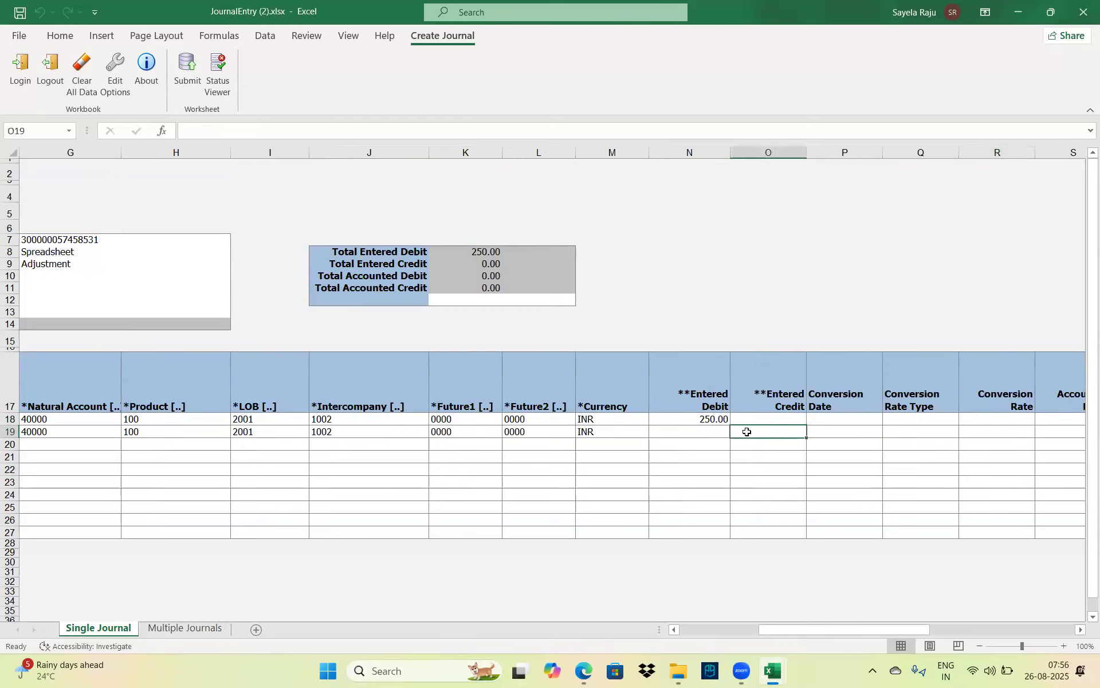
{"action": "type", "text": "25"}
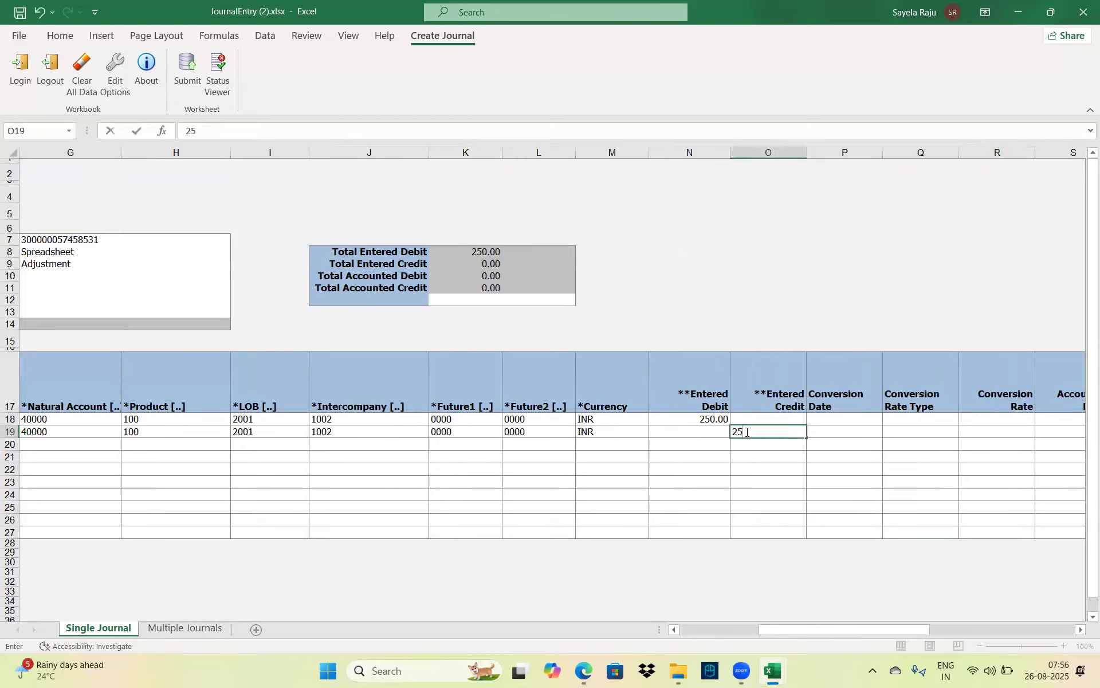
{"action": "key", "text": "Tab"}
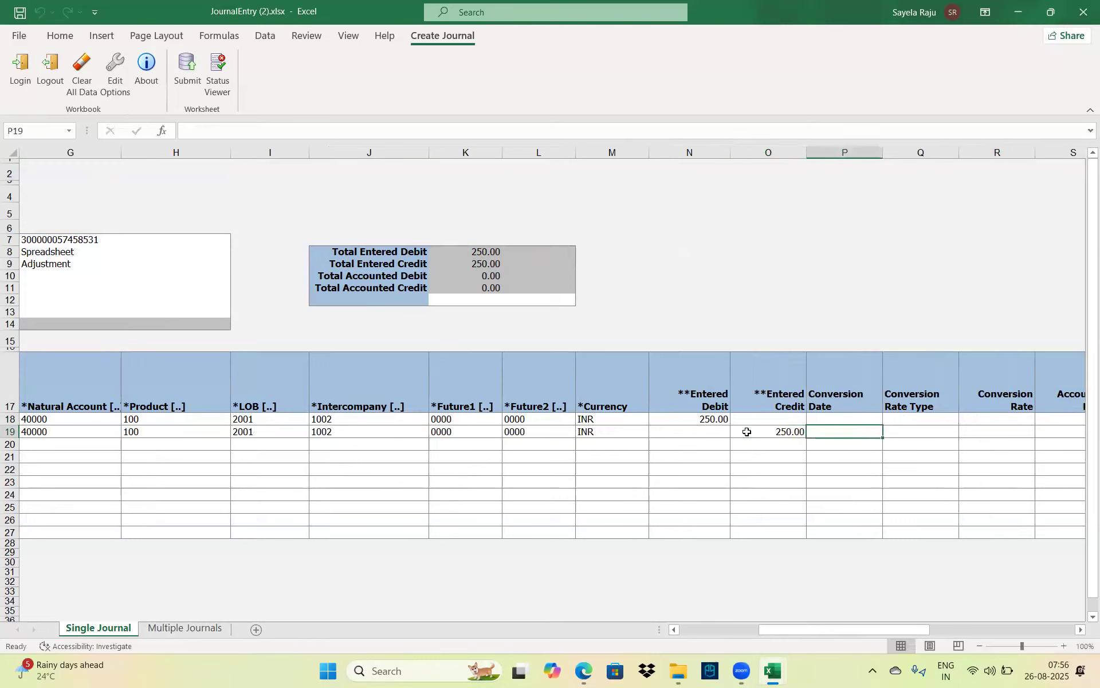
{"action": "left_click", "coordinate": [781, 432]}
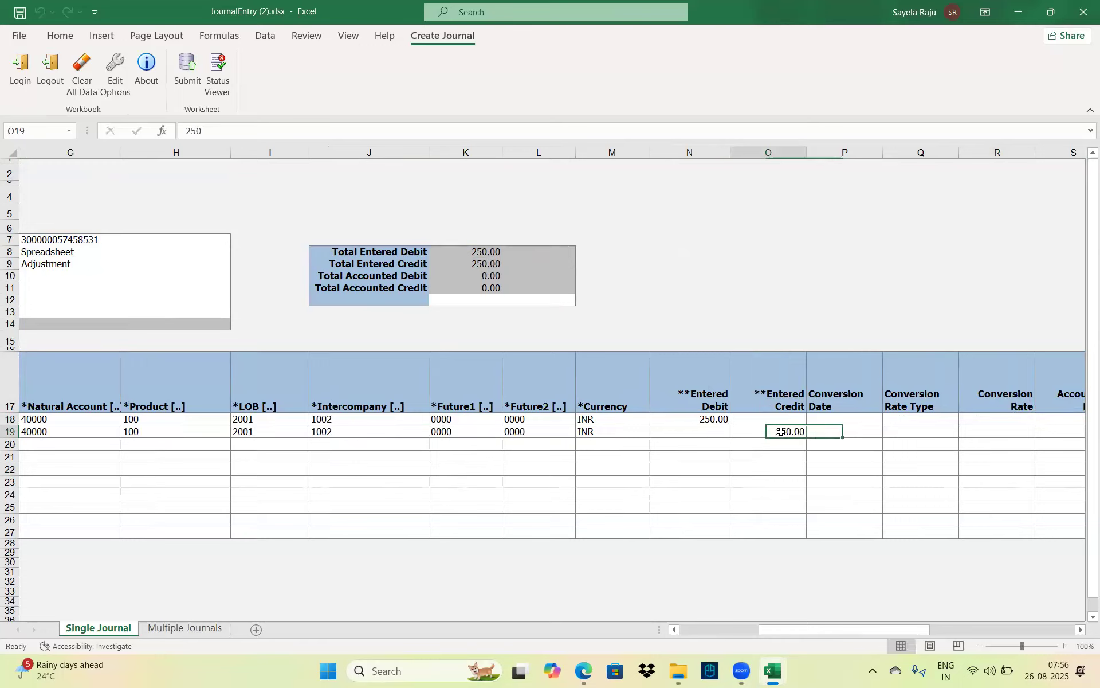
{"action": "left_click", "coordinate": [702, 415]}
{"action": "key", "text": "Left"}
{"action": "key", "text": "Left"}
{"action": "key", "text": "Left"}
{"action": "key", "text": "Left"}
{"action": "key", "text": "Left"}
{"action": "key", "text": "Left"}
{"action": "key", "text": "Left"}
{"action": "key", "text": "Left"}
{"action": "key", "text": "Left"}
{"action": "key", "text": "Left"}
{"action": "key", "text": "Left"}
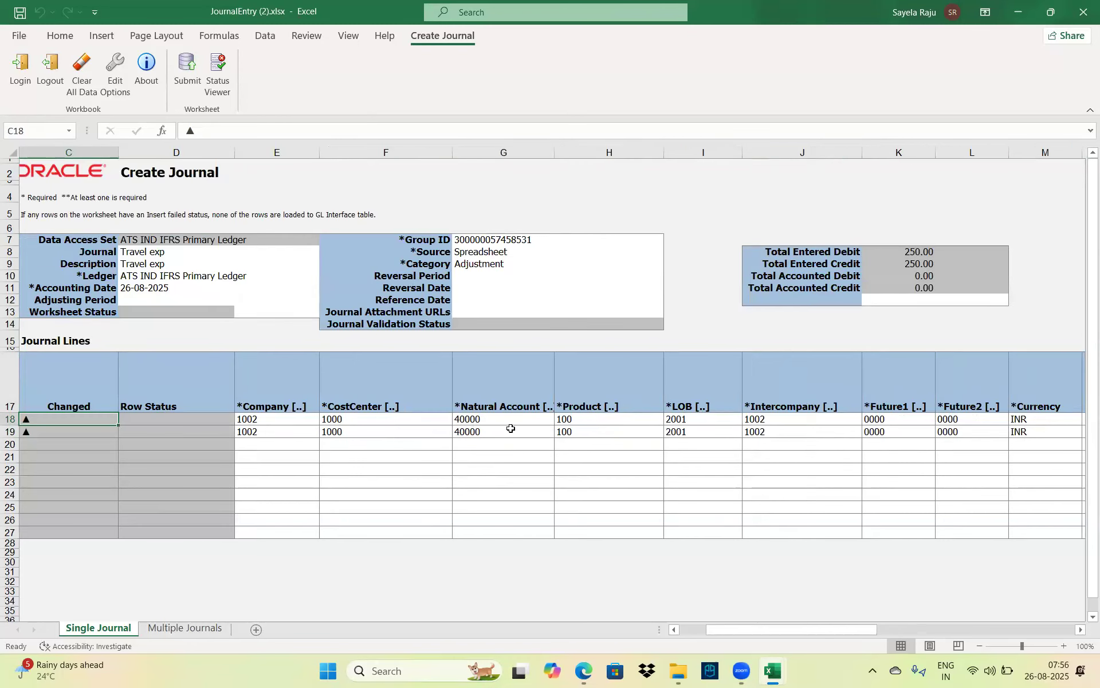
Change line 19's natural account to 30001 Cash, giving account 1002.1000.30001.100.2001.1002.0000.0000
{"action": "left_click", "coordinate": [510, 429]}
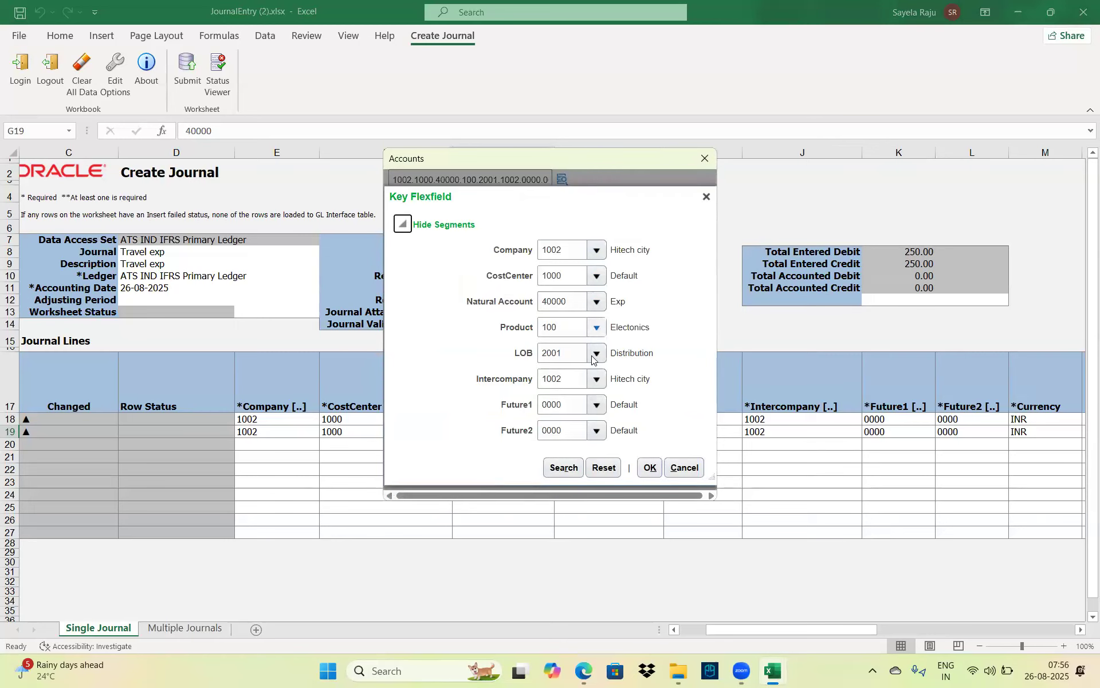
{"action": "left_click", "coordinate": [596, 301]}
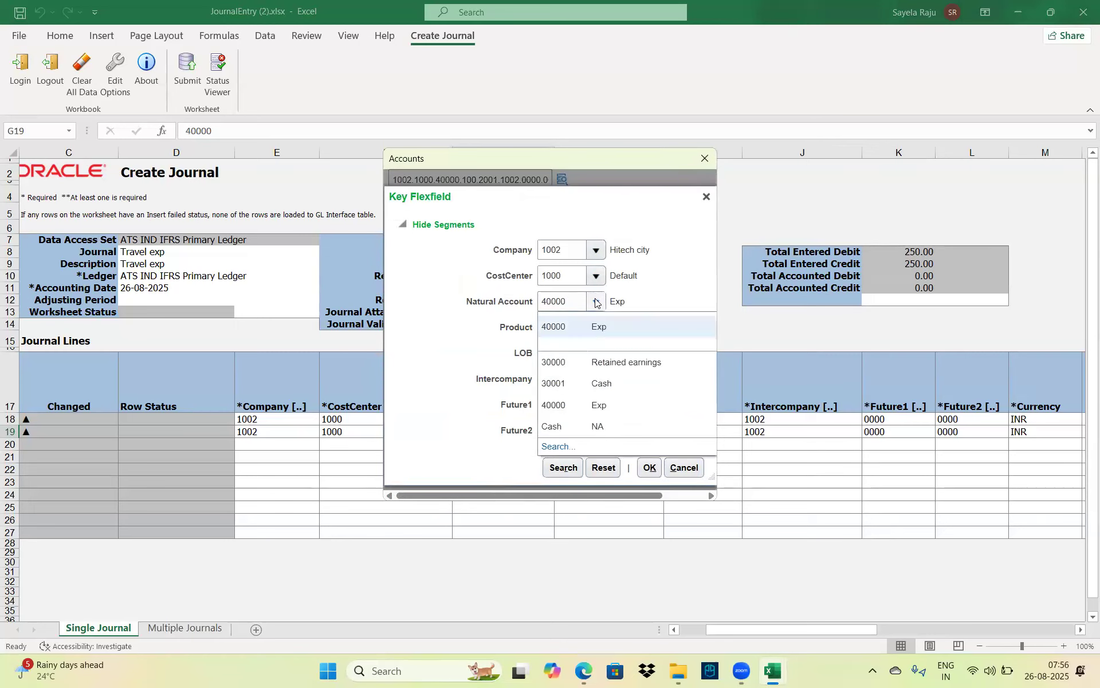
{"action": "left_click", "coordinate": [607, 383]}
{"action": "left_click", "coordinate": [647, 468]}
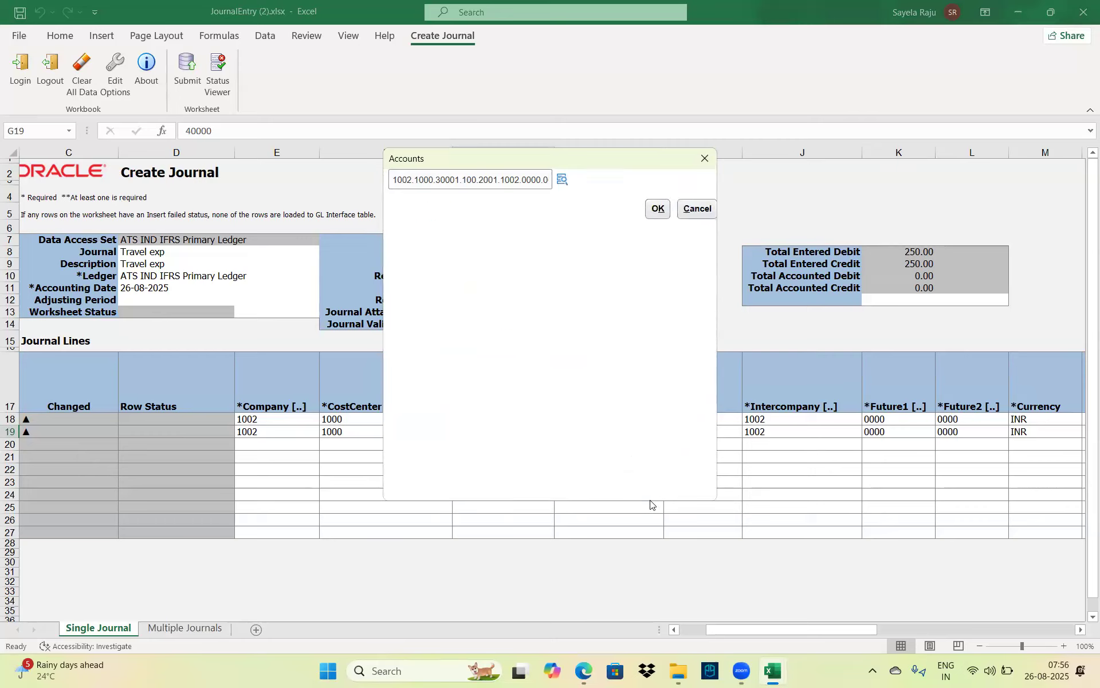
{"action": "left_click", "coordinate": [658, 209]}
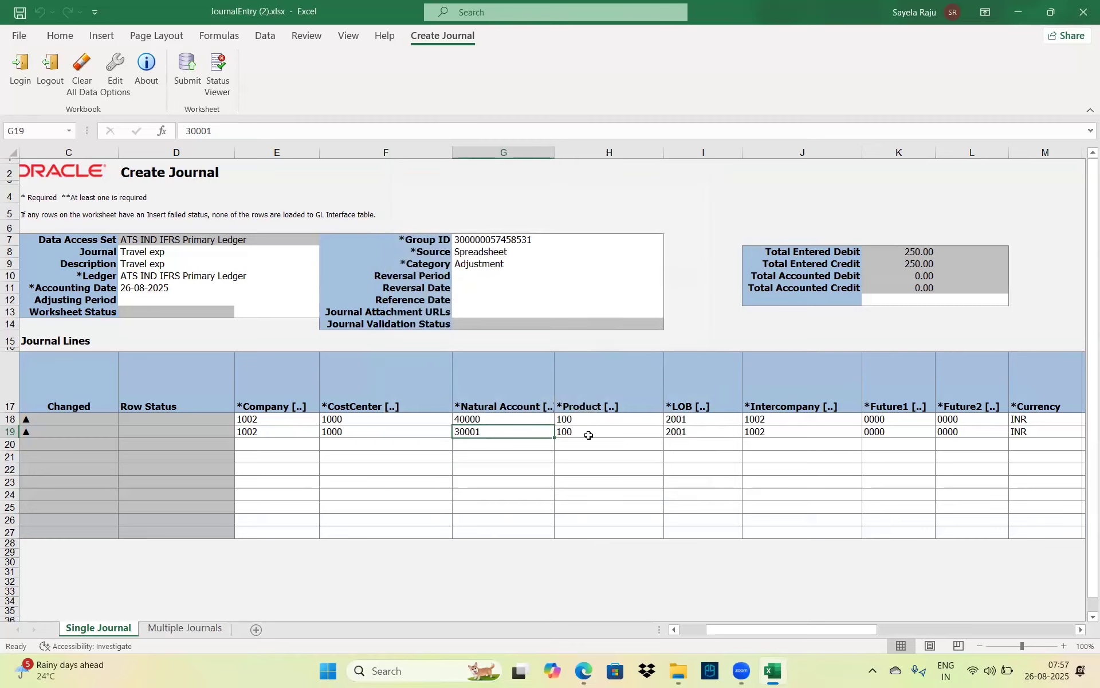
{"action": "left_click", "coordinate": [589, 435]}
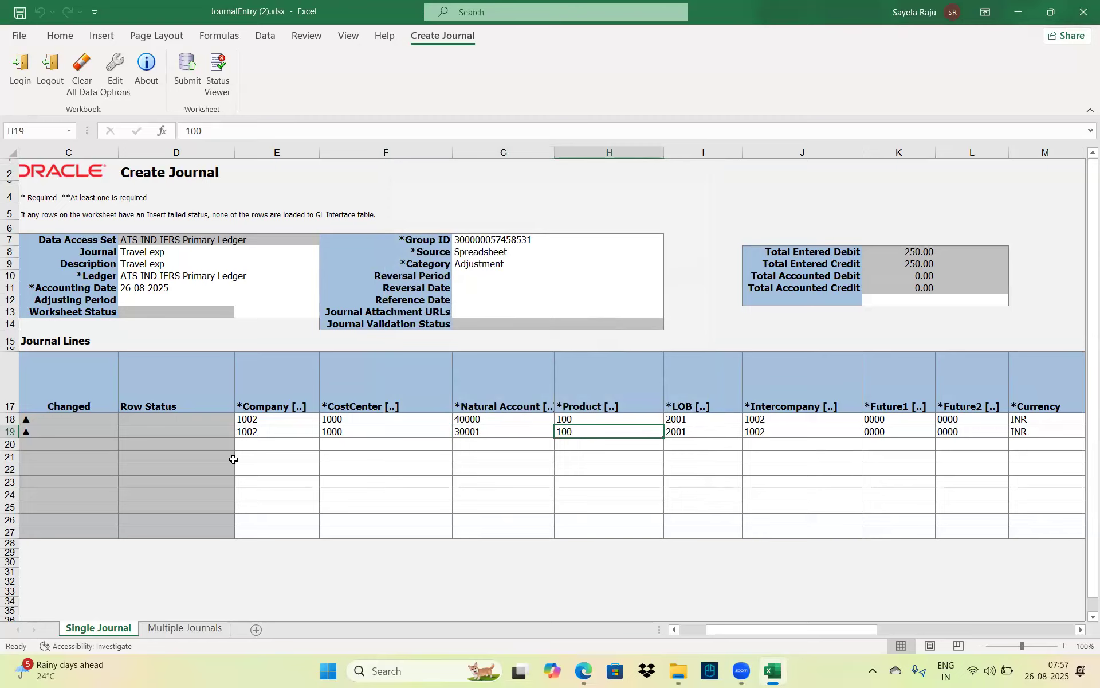